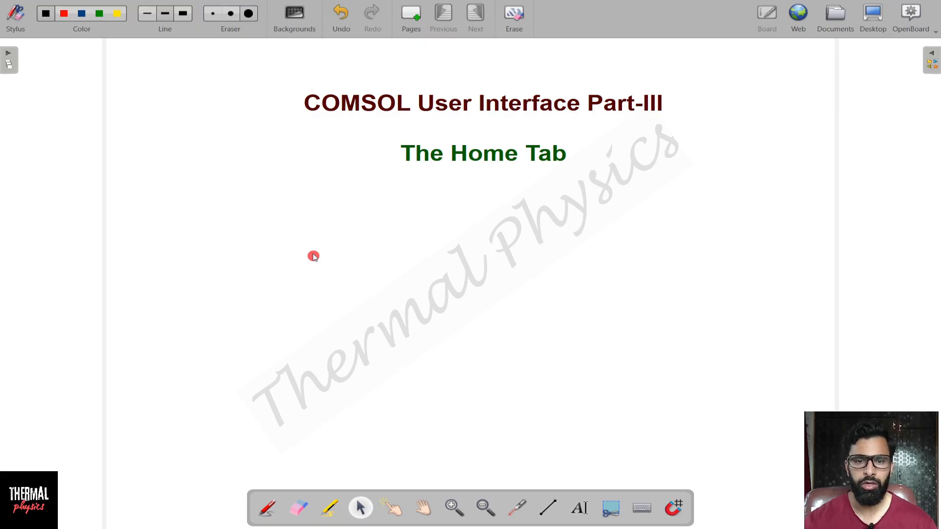
- Switch to COMSOL Multiphysics with the untitled model
{"action": "key", "text": "super"}
{"action": "left_click", "coordinate": [481, 520]}
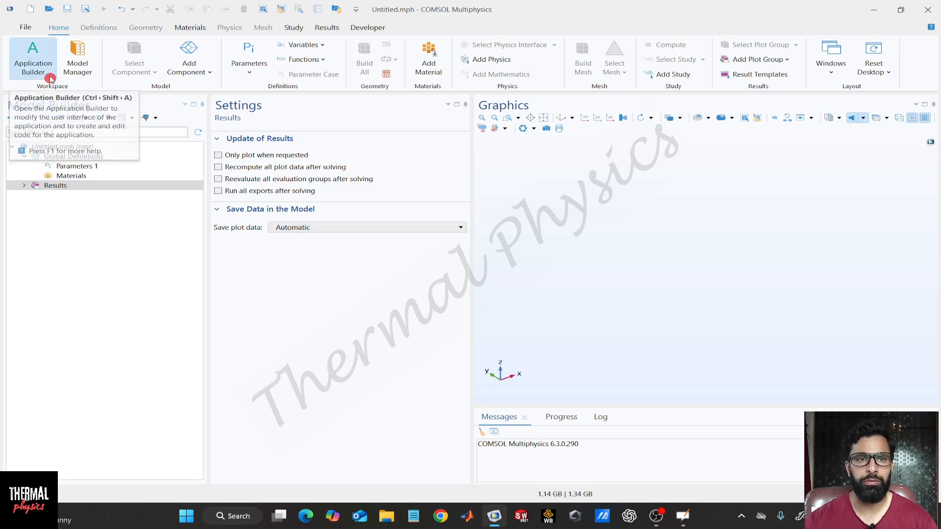
{"action": "left_click", "coordinate": [18, 33]}
{"action": "left_click", "coordinate": [84, 297]}
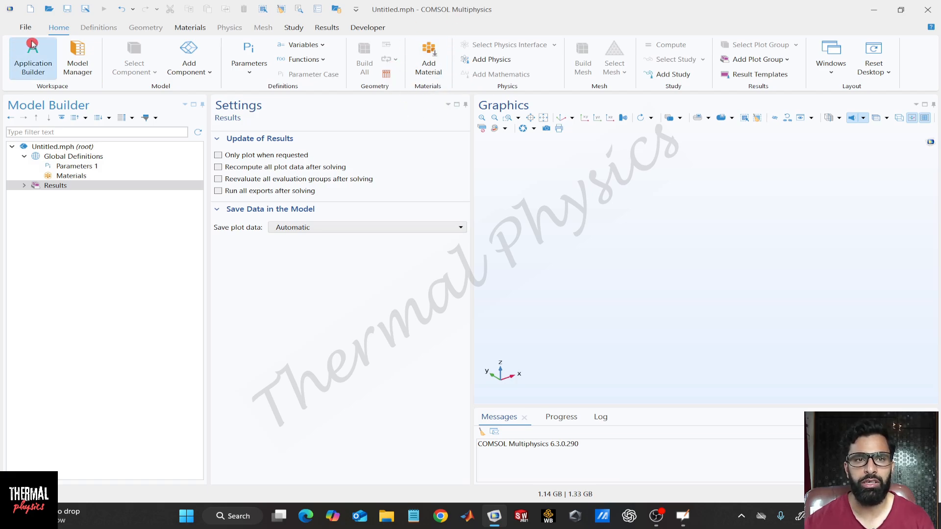
{"action": "left_click", "coordinate": [430, 72]}
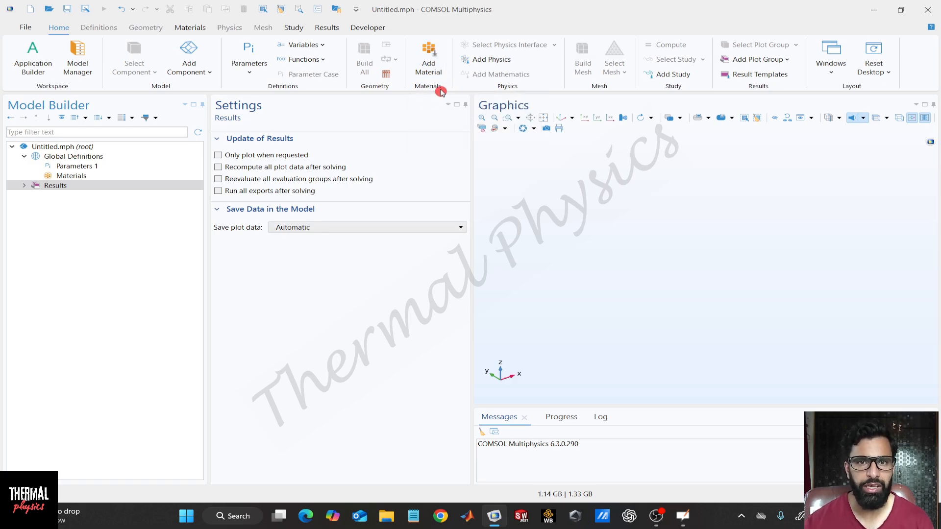
{"action": "left_click", "coordinate": [189, 29]}
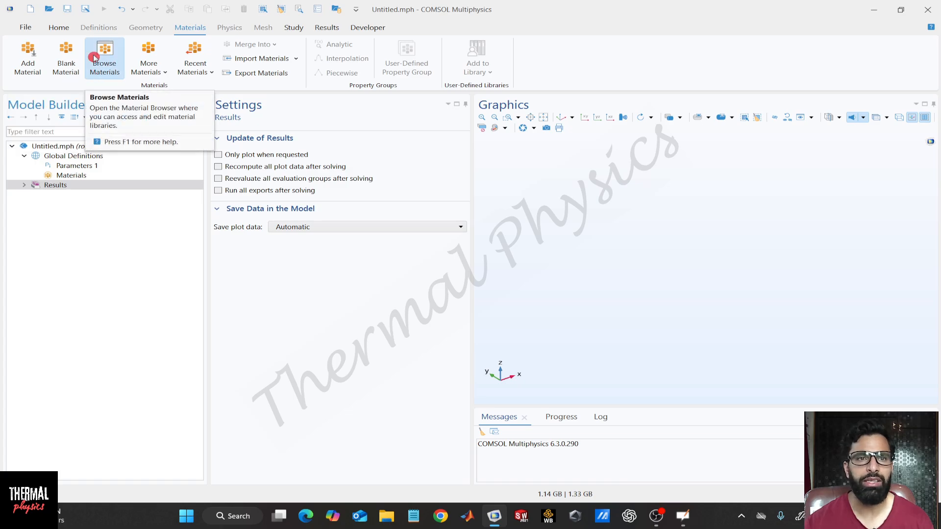
{"action": "left_click", "coordinate": [60, 29]}
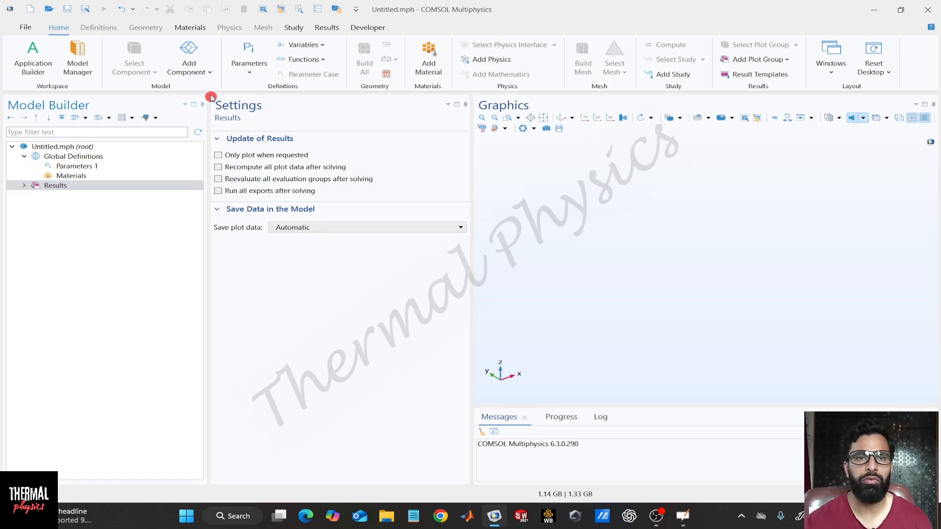
{"action": "left_click", "coordinate": [209, 71]}
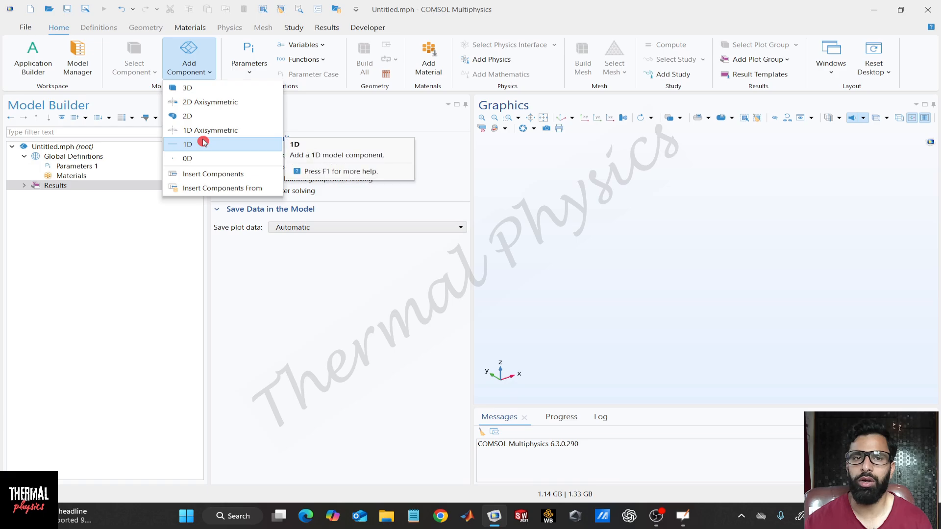
{"action": "left_click", "coordinate": [130, 229]}
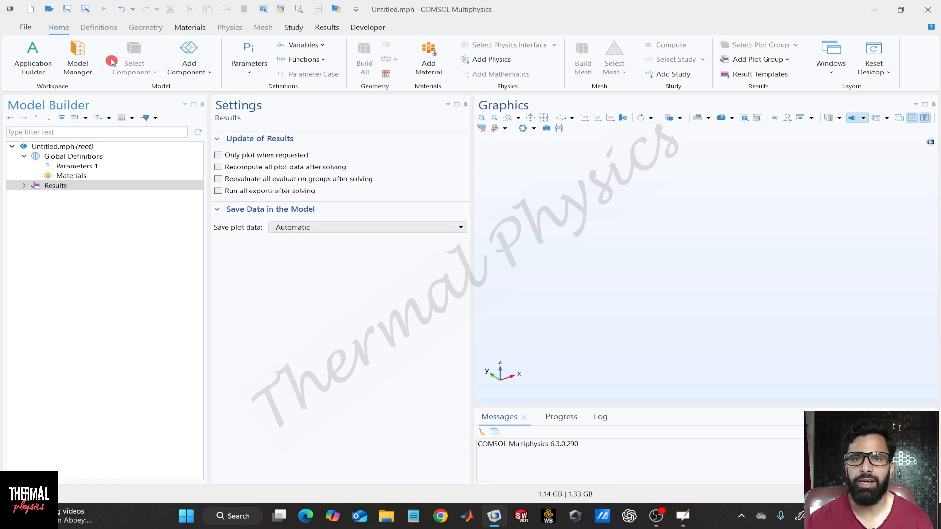
- Add a 3D component to the model and label it Aluminium Rod
{"action": "left_click", "coordinate": [206, 73]}
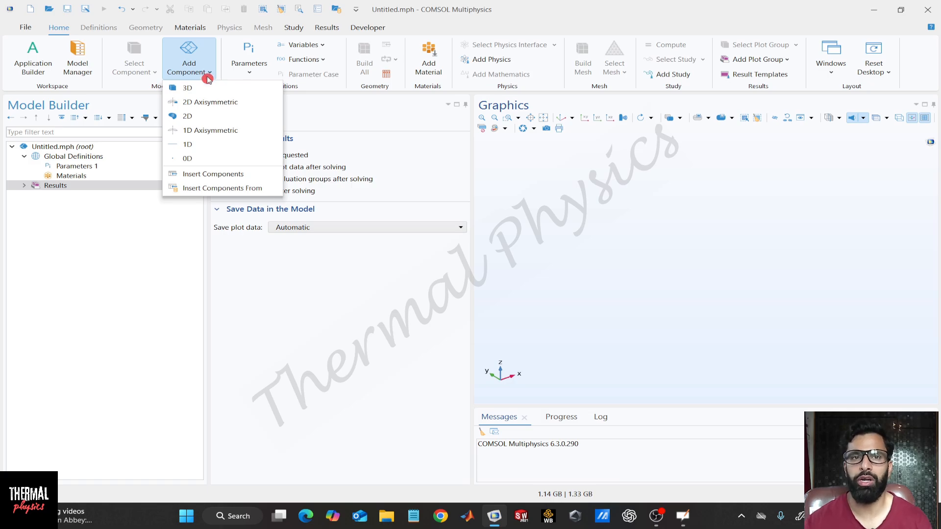
{"action": "left_click", "coordinate": [207, 88]}
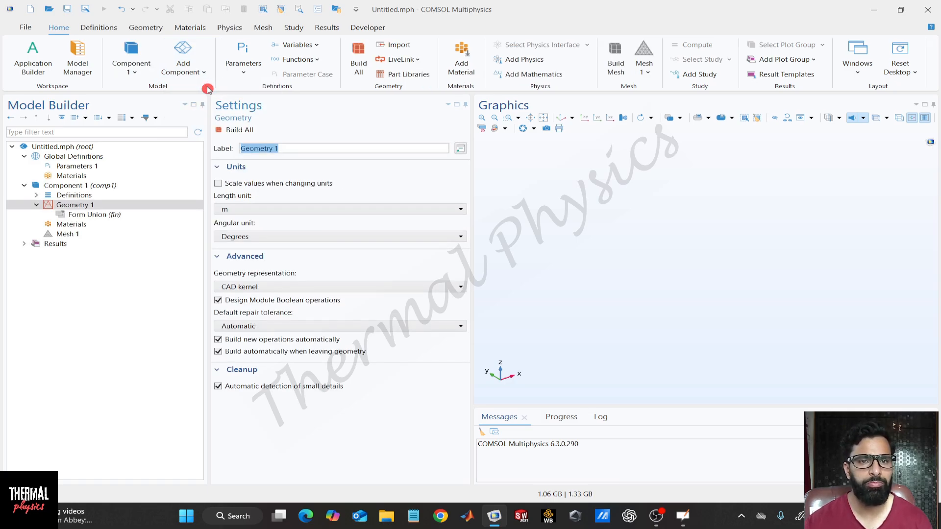
{"action": "left_click", "coordinate": [118, 186]}
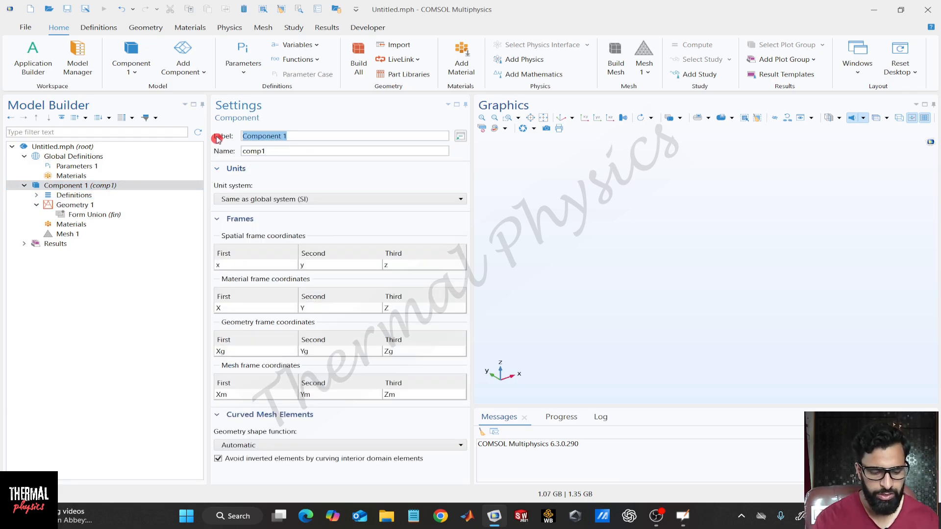
{"action": "type", "text": "ASlumin"}
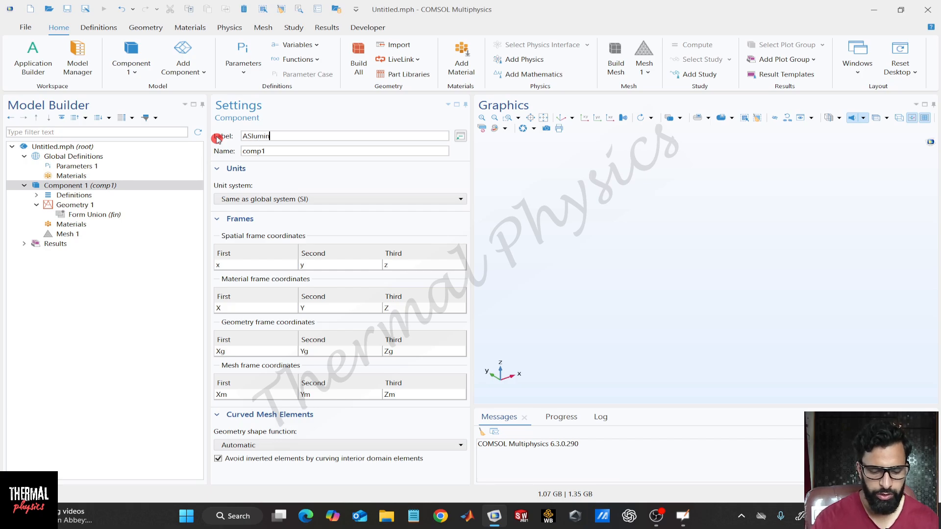
{"action": "type", "text": "ium Rod"}
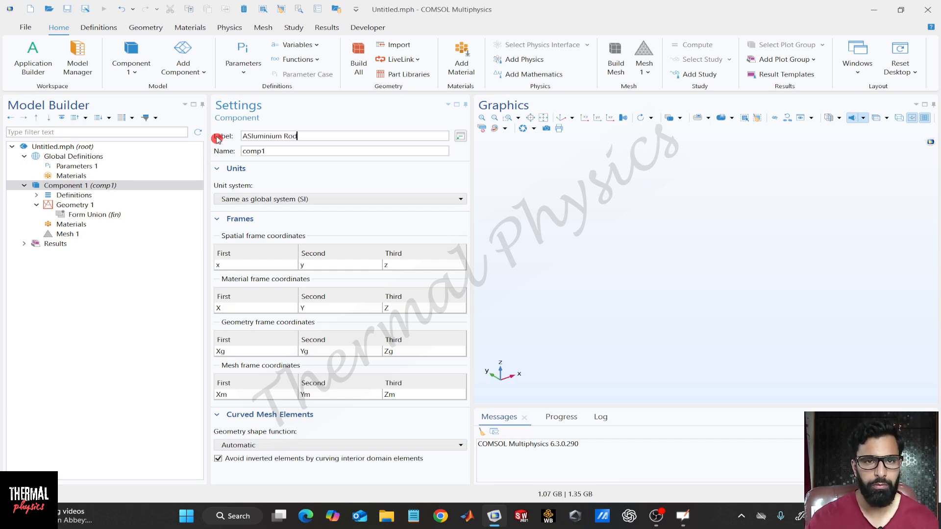
{"action": "left_click", "coordinate": [254, 135]}
{"action": "key", "text": "BackSpace"}
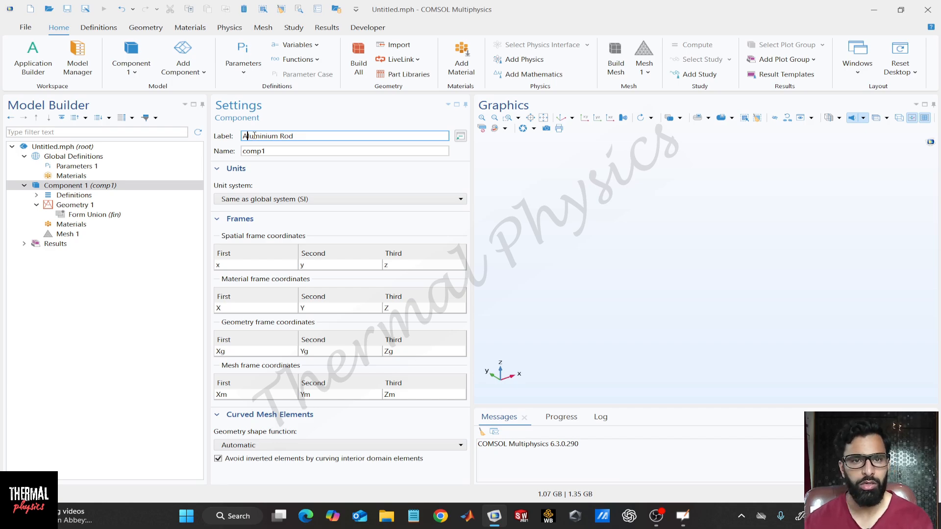
{"action": "left_click", "coordinate": [164, 287]}
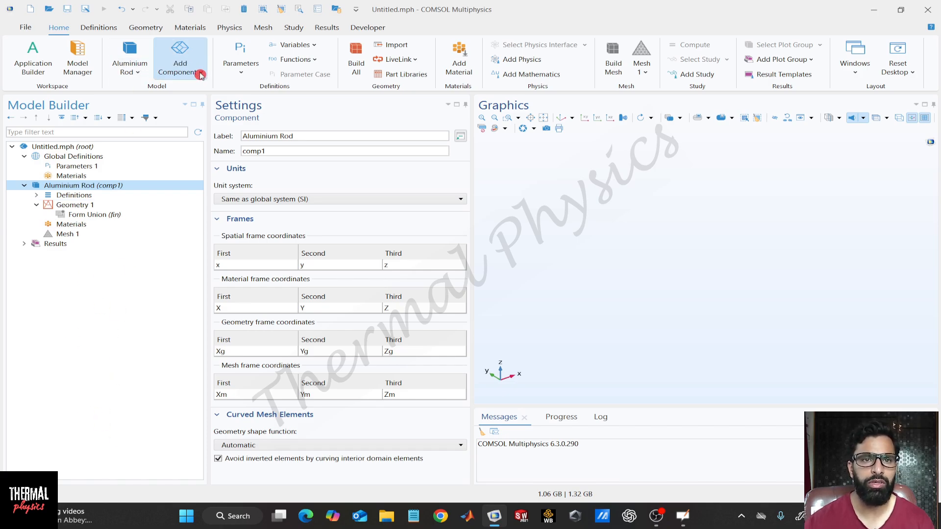
{"action": "left_click", "coordinate": [140, 77]}
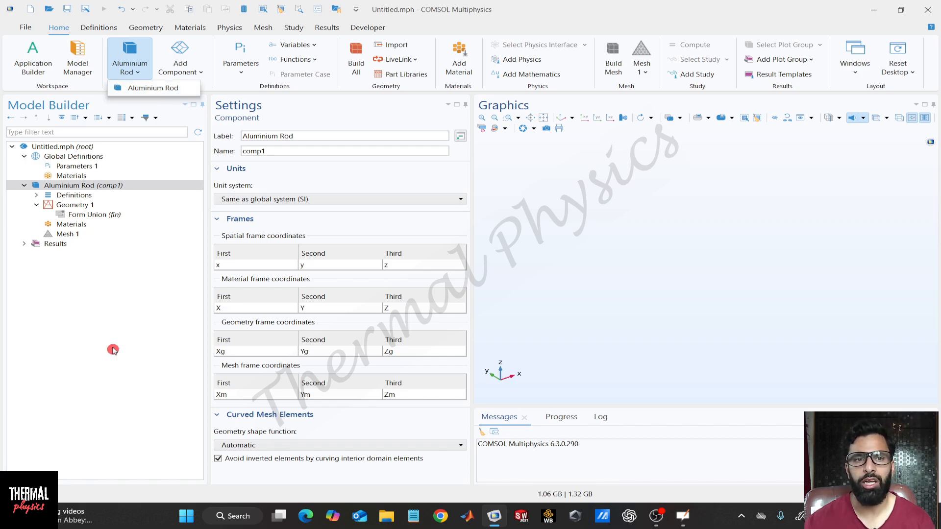
{"action": "left_click", "coordinate": [109, 321]}
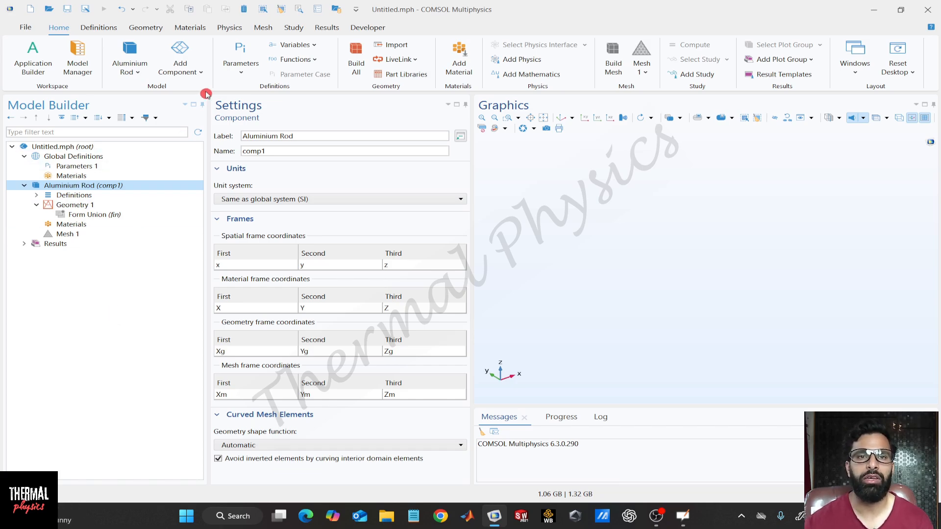
- Add a 2D component to the model and label it Aluminium Plate
{"action": "left_click", "coordinate": [202, 66]}
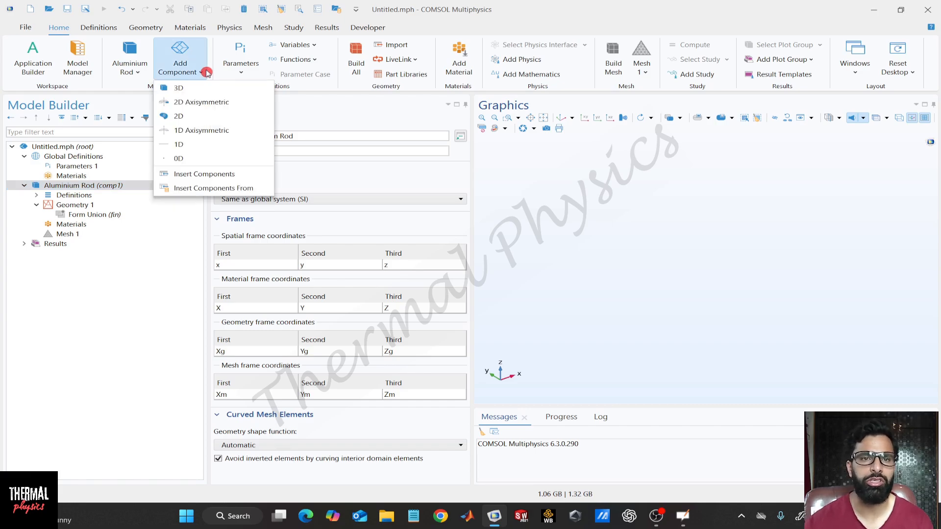
{"action": "left_click", "coordinate": [195, 119]}
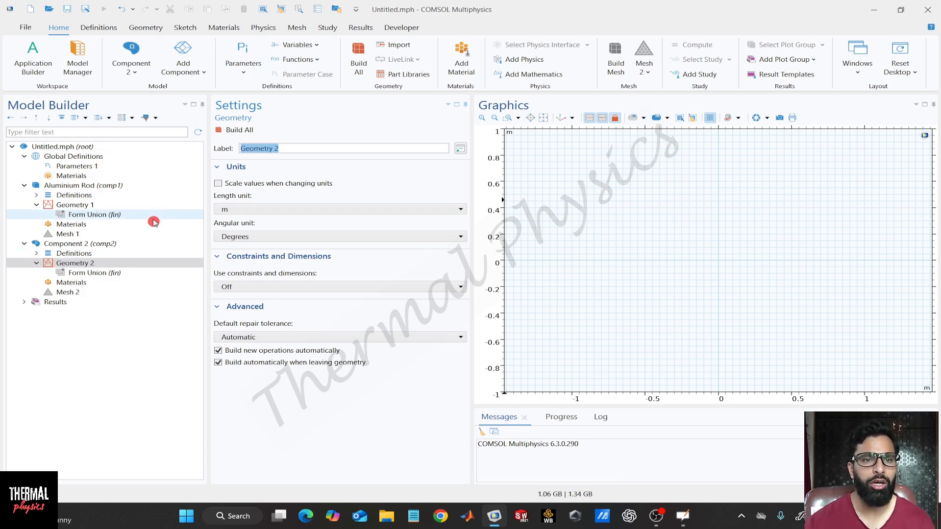
{"action": "left_click", "coordinate": [121, 244]}
{"action": "left_click_drag", "start_coordinate": [288, 136], "coordinate": [242, 132]}
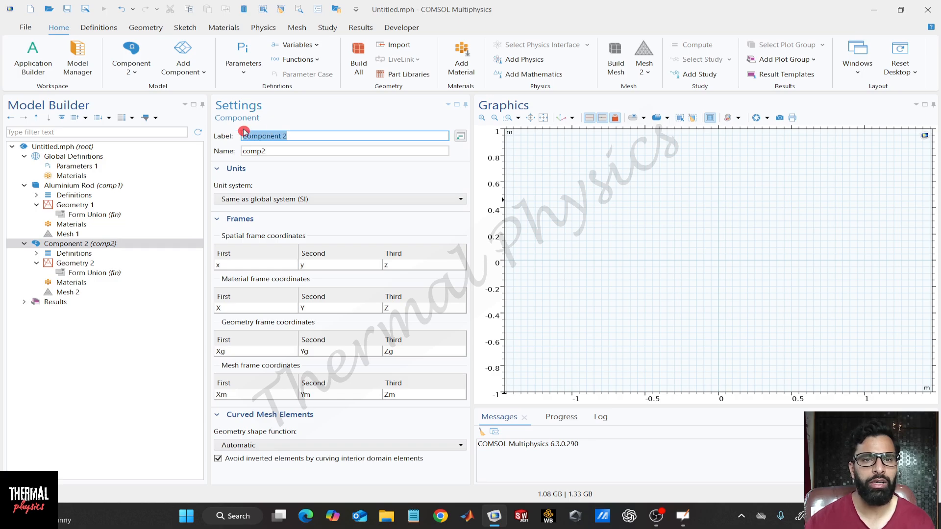
{"action": "type", "text": "Alum"}
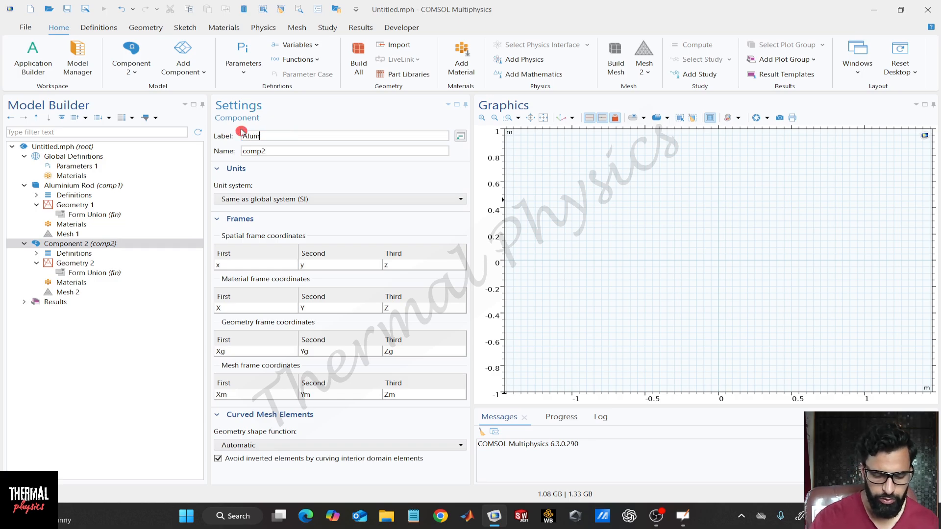
{"action": "type", "text": "inium P"}
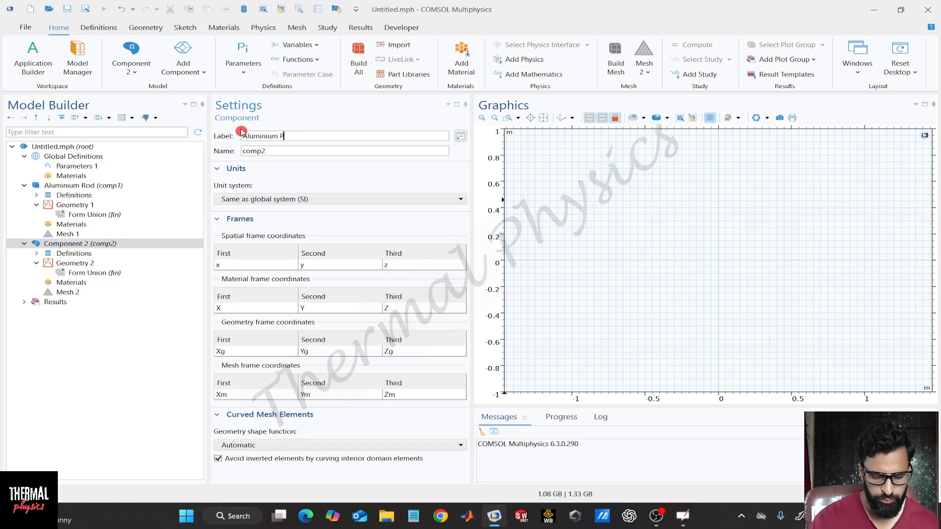
{"action": "type", "text": "late"}
{"action": "left_click", "coordinate": [158, 315]}
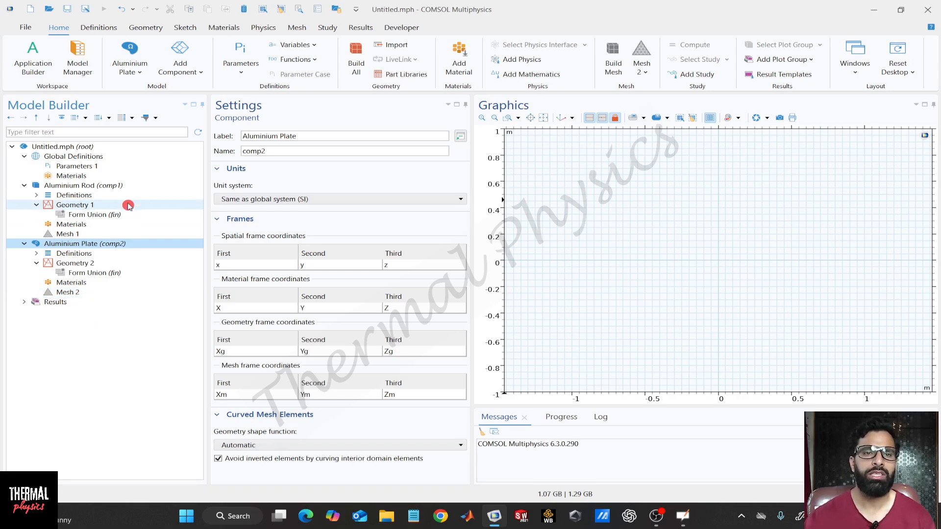
- Make Aluminium Rod the current component and view the model's component list and parameter options
{"action": "left_click", "coordinate": [122, 189]}
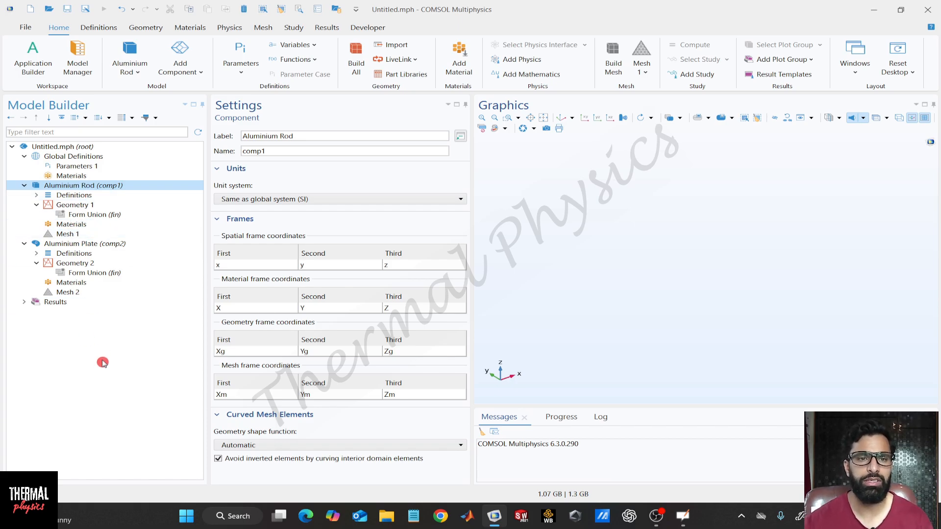
{"action": "left_click", "coordinate": [138, 73]}
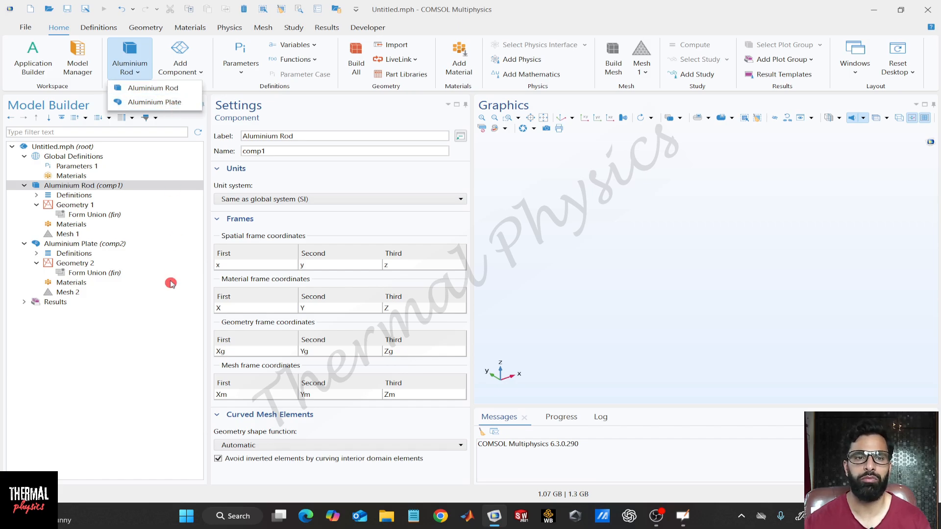
{"action": "left_click", "coordinate": [140, 350]}
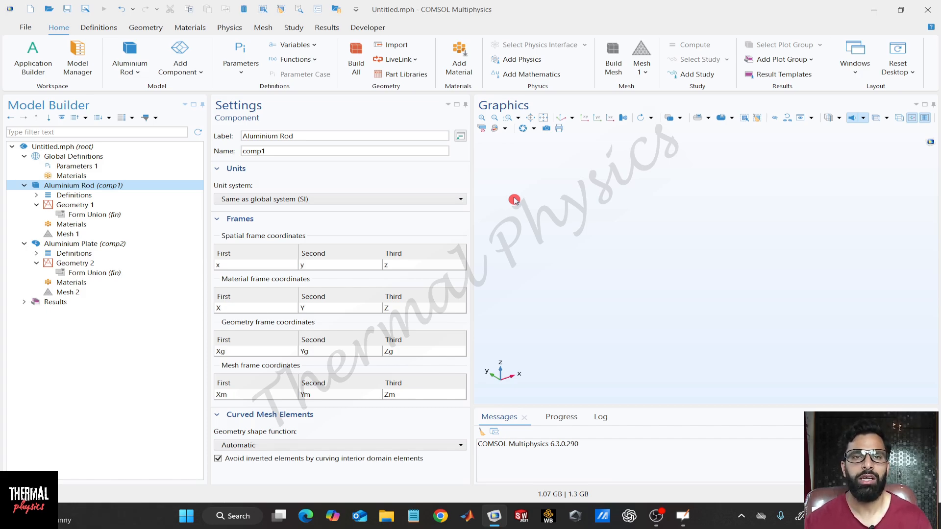
{"action": "left_click", "coordinate": [241, 78]}
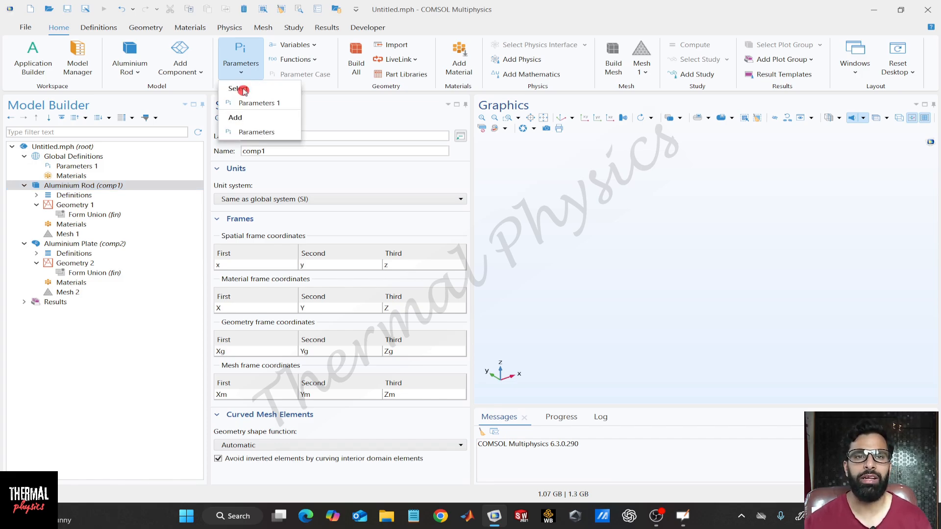
{"action": "left_click", "coordinate": [140, 326]}
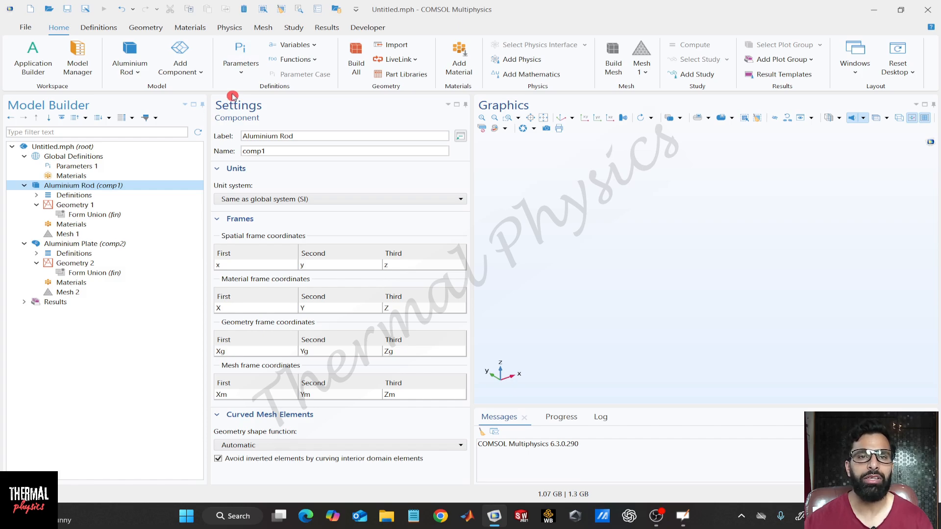
- Open the global Parameters 1 table and add a parameter named G
{"action": "left_click", "coordinate": [246, 74]}
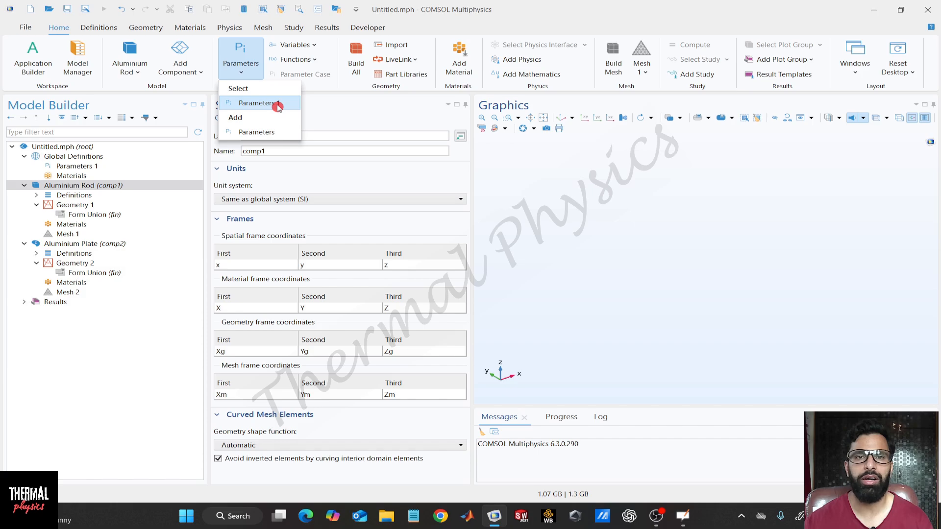
{"action": "left_click", "coordinate": [78, 166]}
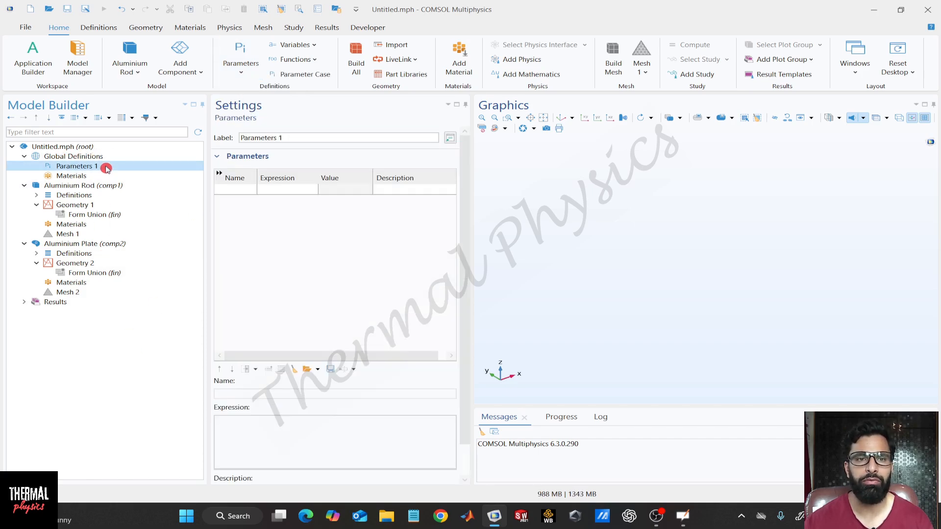
{"action": "left_click", "coordinate": [236, 189]}
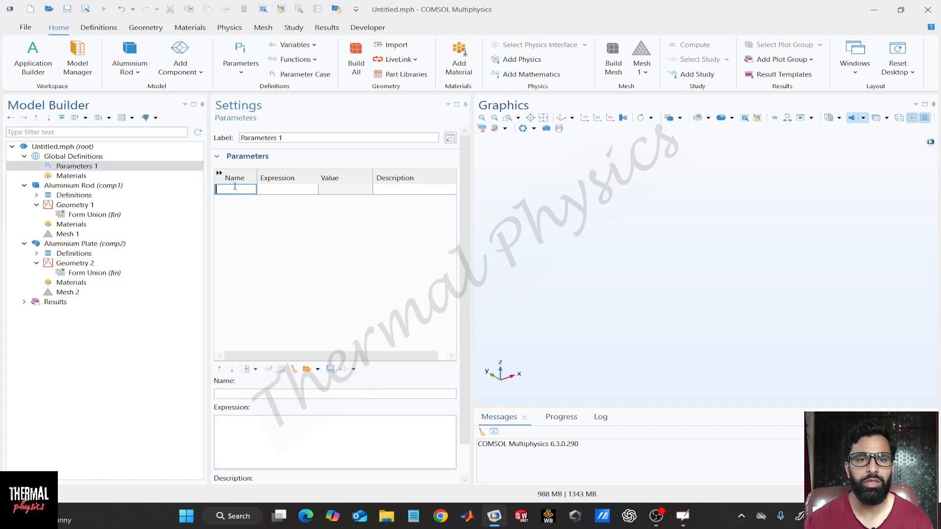
{"action": "type", "text": "G"}
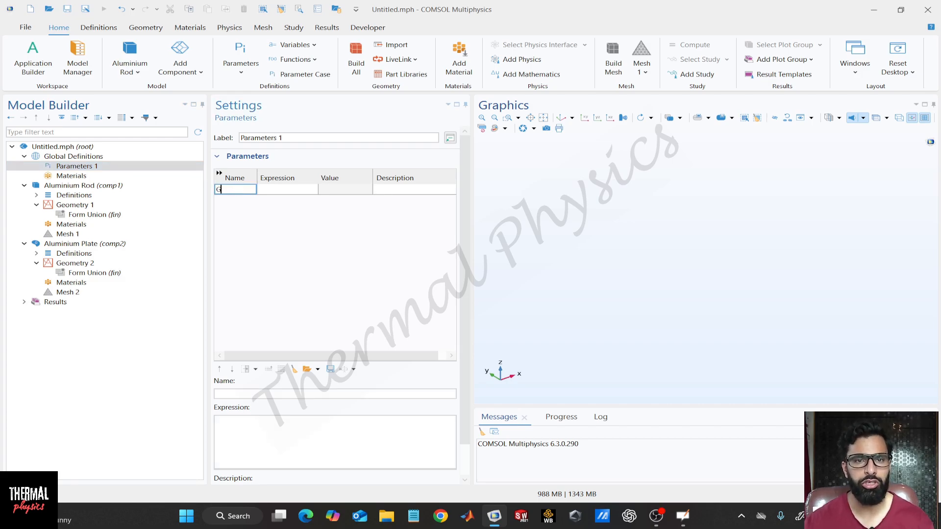
- Set the expression of parameter G to 6.67*10^(-11)[Nm^2/kg^2]
{"action": "left_click", "coordinate": [284, 189]}
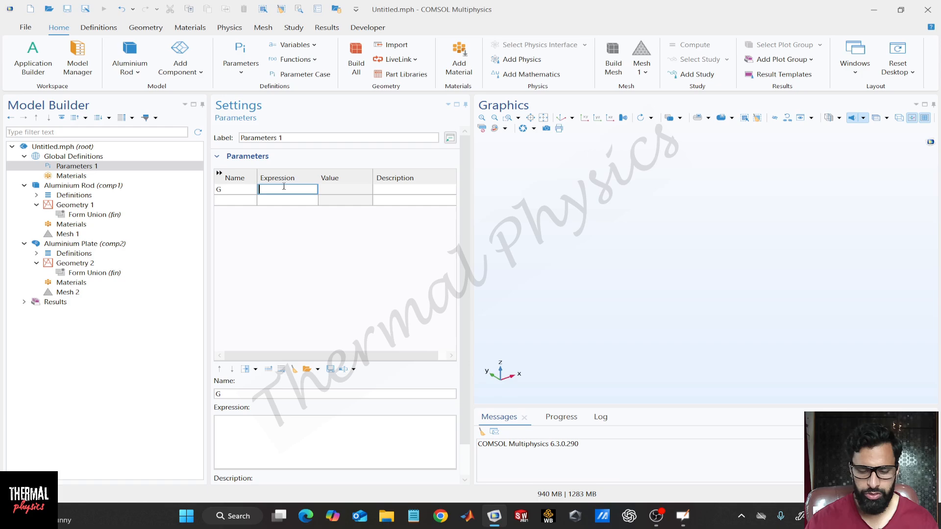
{"action": "type", "text": "6.67*e^(-11)"}
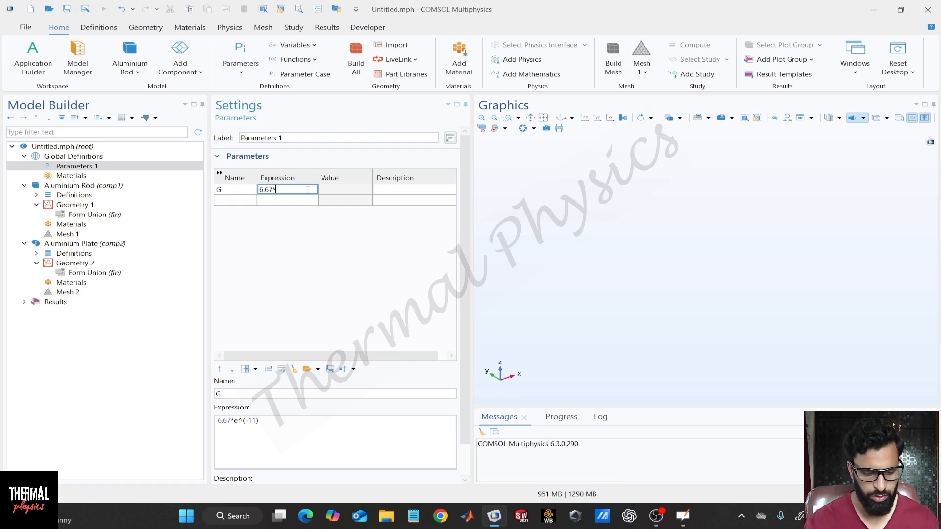
{"action": "type", "text": "10"}
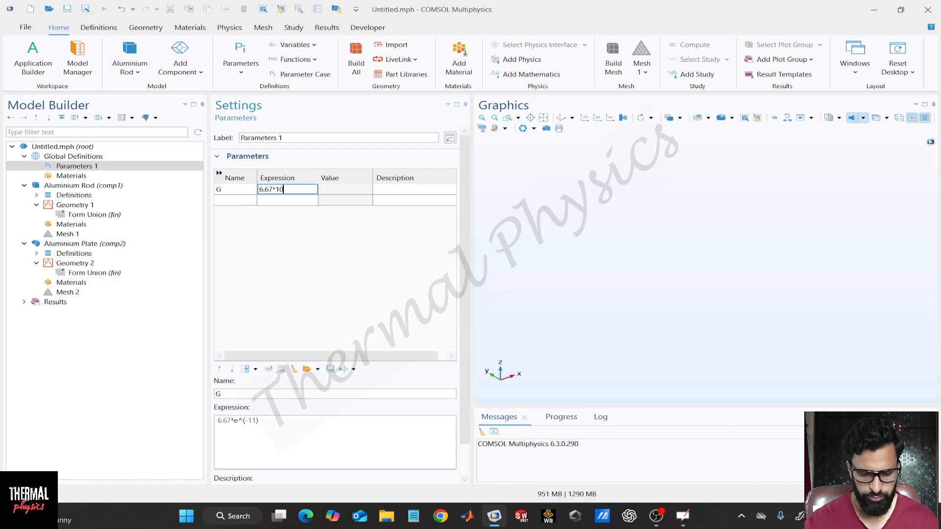
{"action": "type", "text": "^("}
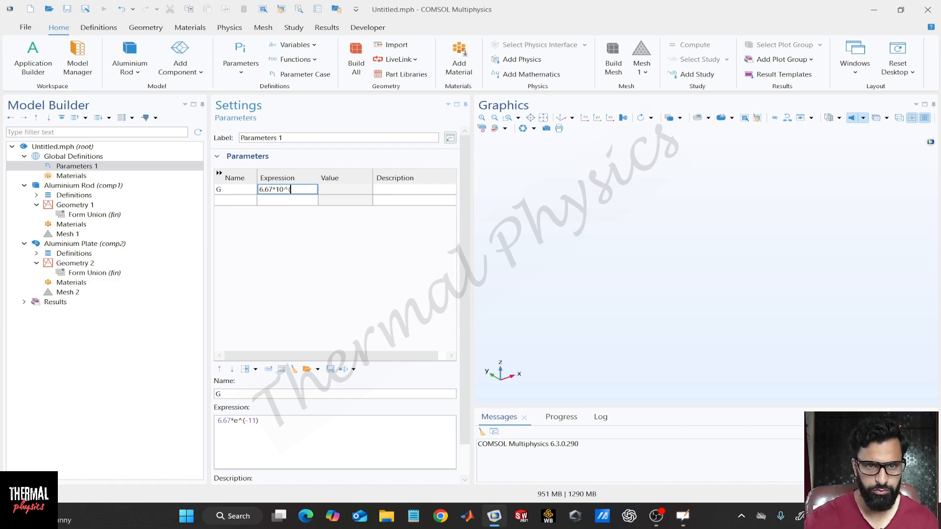
{"action": "type", "text": "-"}
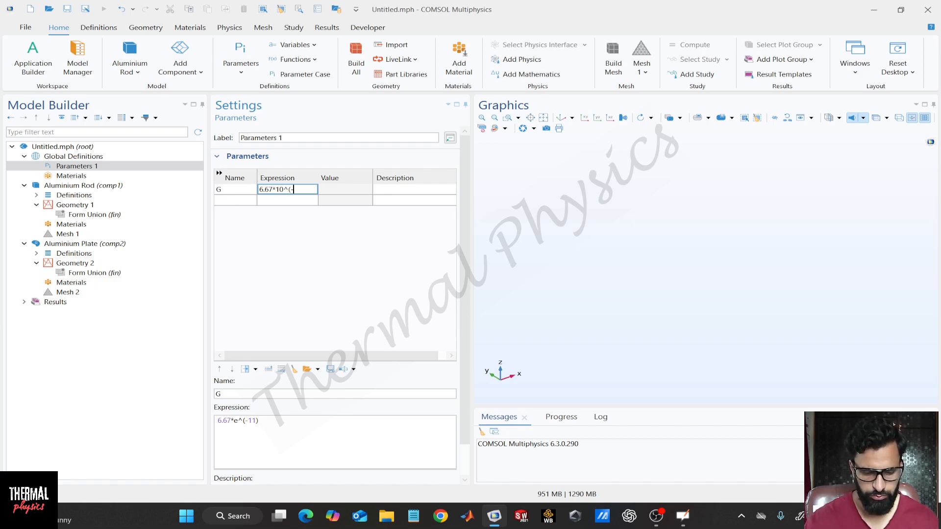
{"action": "type", "text": "11)"}
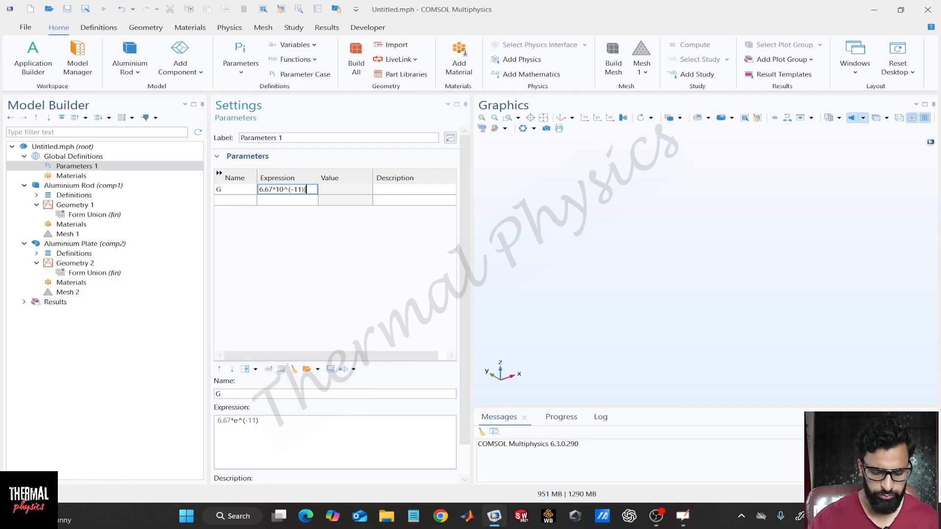
{"action": "type", "text": "[N"}
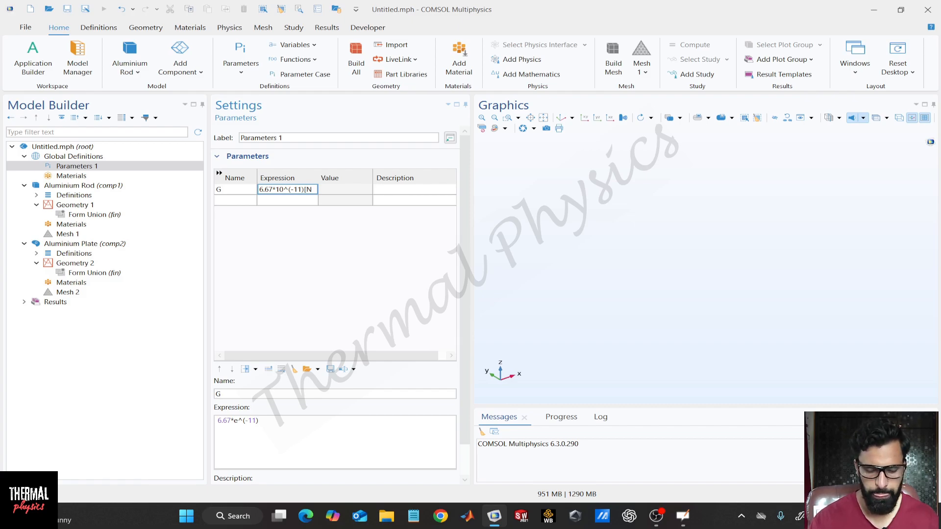
{"action": "type", "text": "m"}
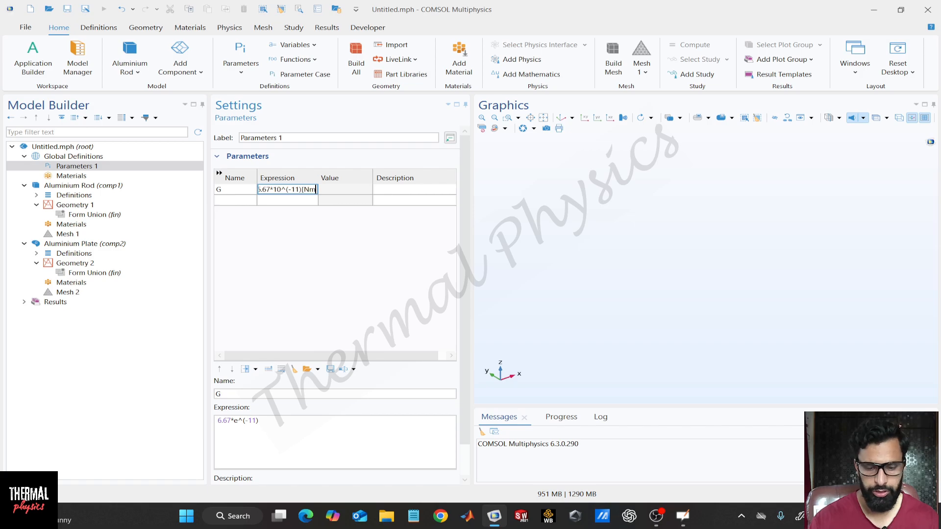
{"action": "type", "text": "^"}
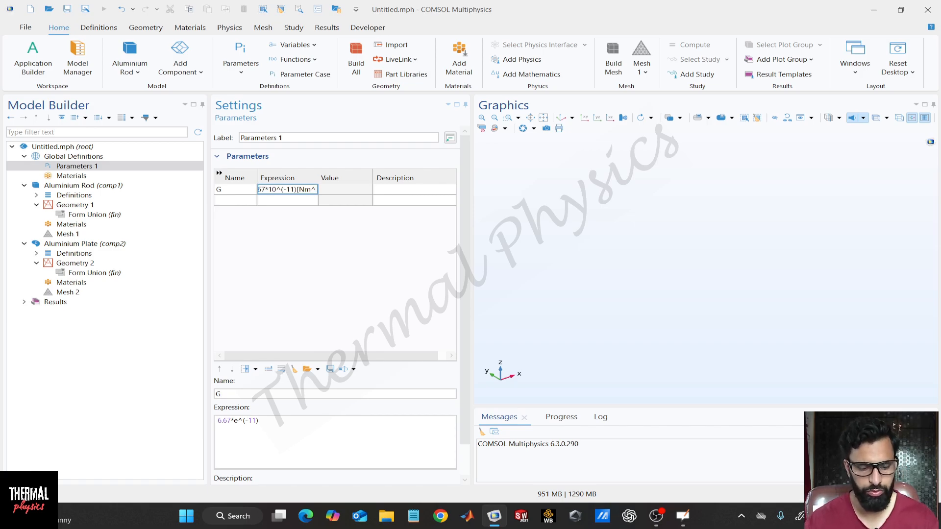
{"action": "type", "text": "2/"}
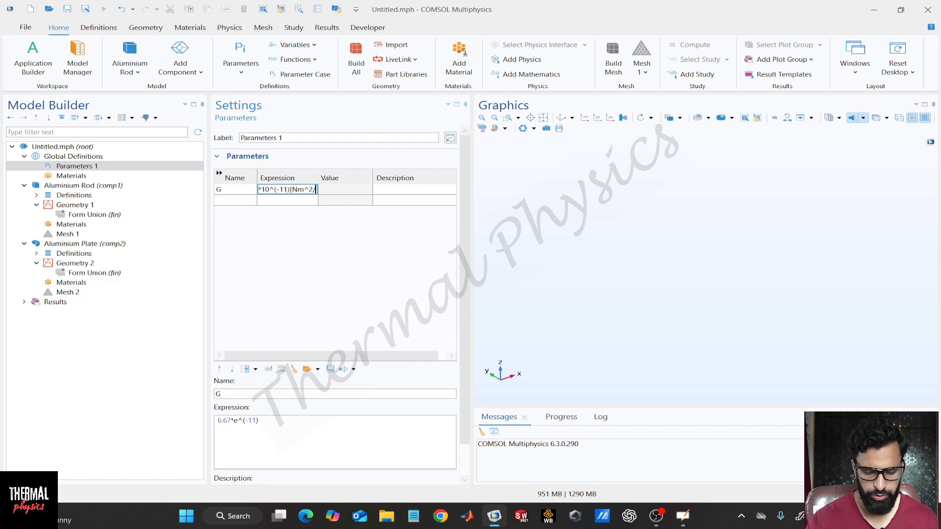
{"action": "type", "text": "kg"}
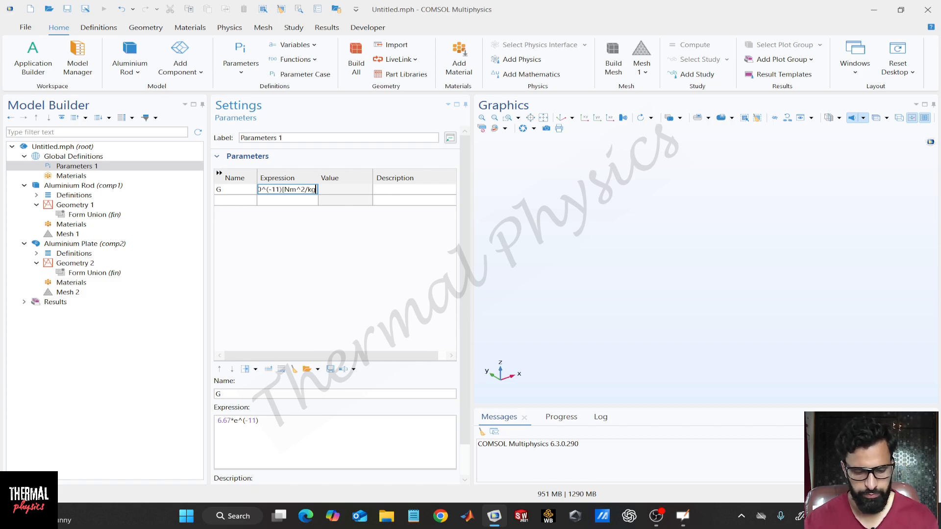
{"action": "type", "text": "^2]"}
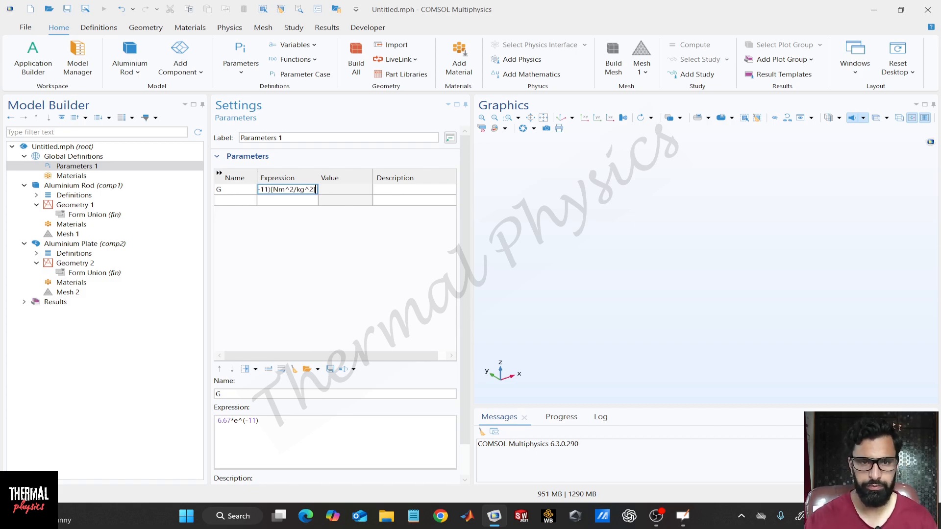
{"action": "left_click", "coordinate": [326, 239]}
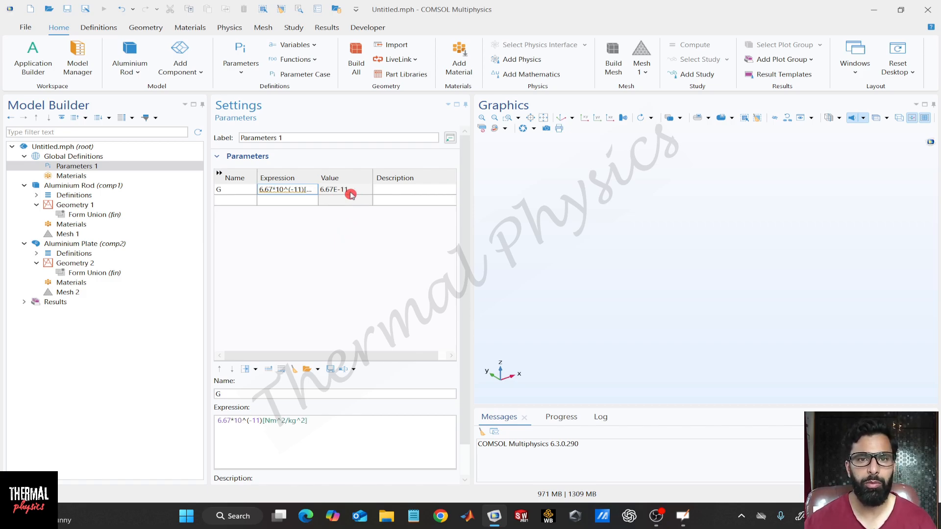
- Correct the unit in G's expression to [N*m^2/kg^2] and widen the Expression and Value columns to fit their contents
{"action": "left_click", "coordinate": [305, 193]}
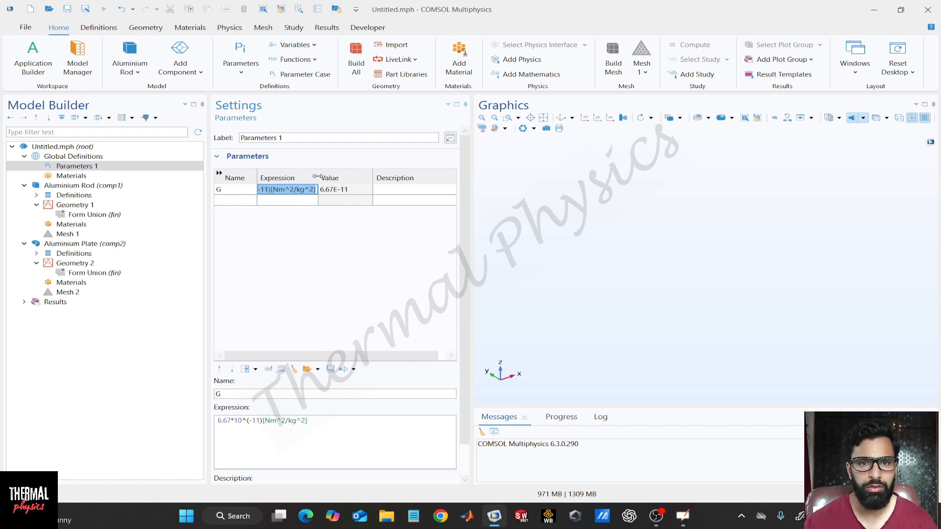
{"action": "left_click_drag", "start_coordinate": [317, 173], "coordinate": [358, 173]}
{"action": "left_click", "coordinate": [348, 221]}
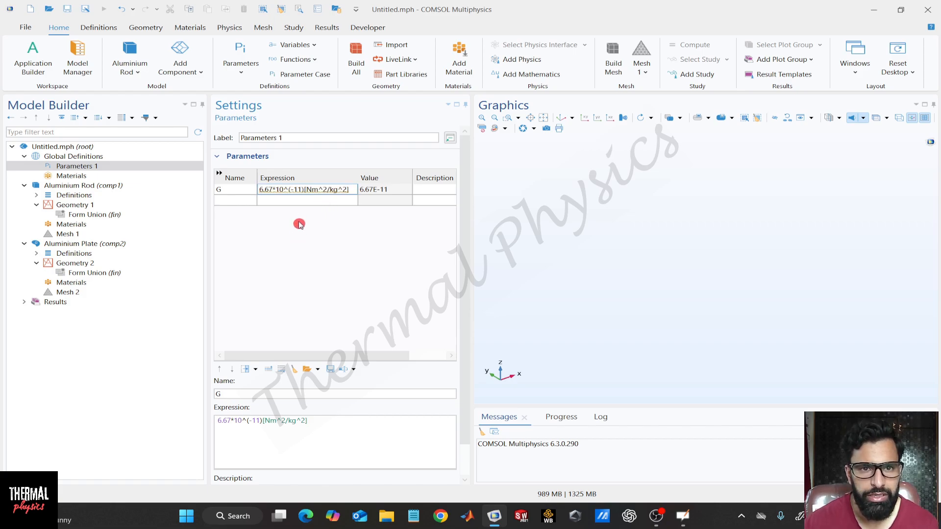
{"action": "left_click", "coordinate": [313, 192]}
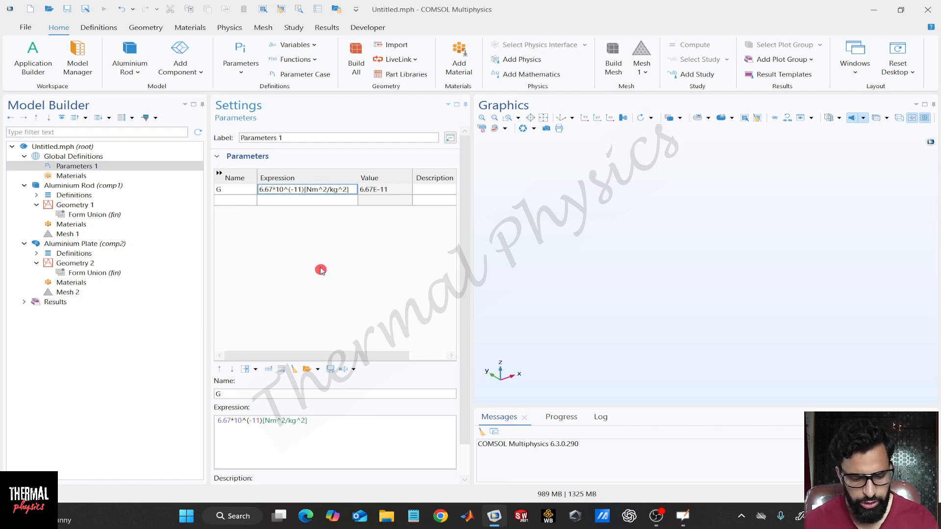
{"action": "type", "text": "*"}
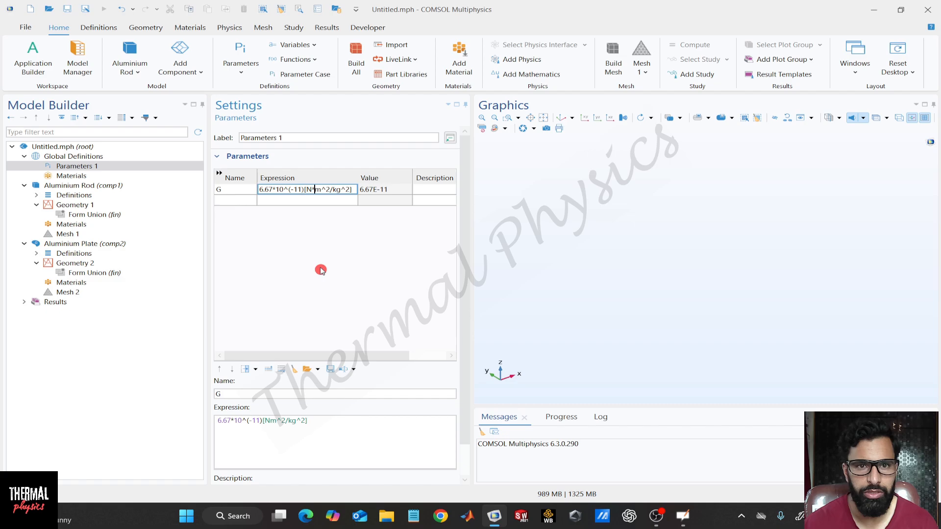
{"action": "left_click", "coordinate": [367, 236]}
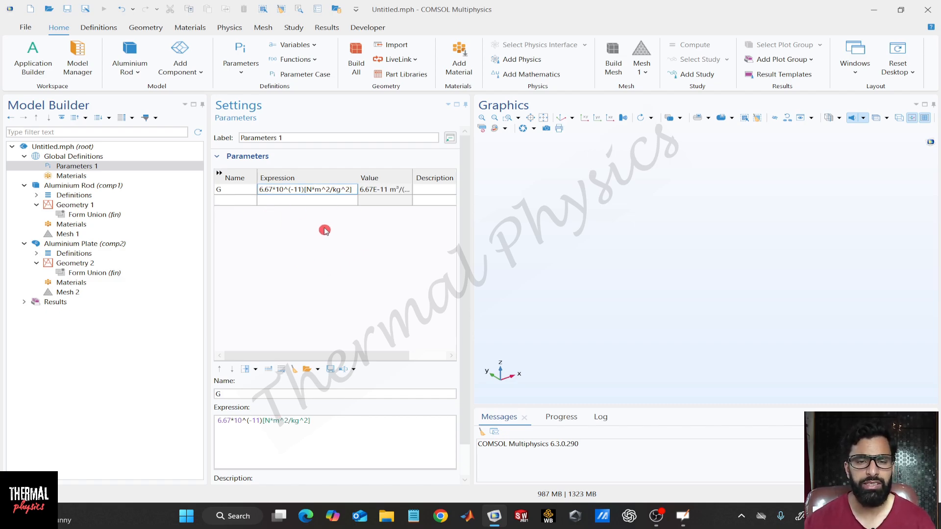
{"action": "left_click_drag", "start_coordinate": [358, 173], "coordinate": [416, 172]}
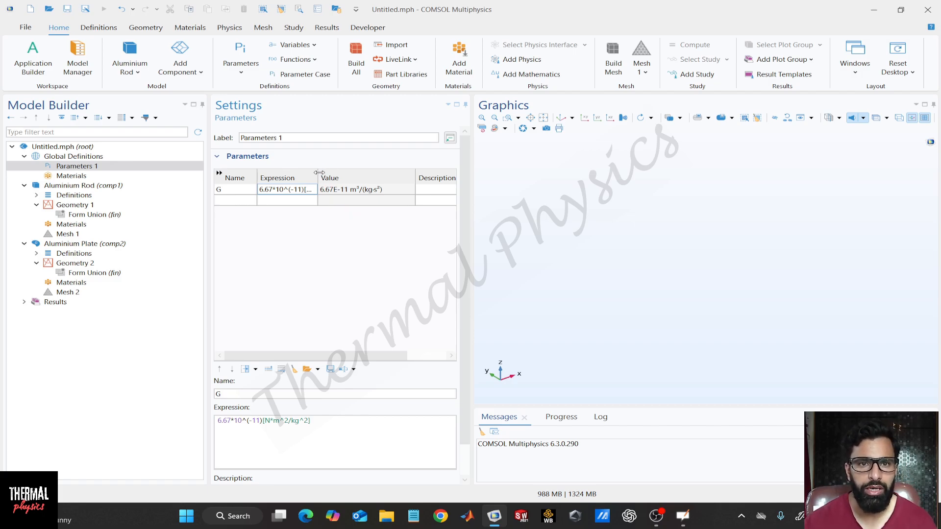
{"action": "left_click_drag", "start_coordinate": [318, 172], "coordinate": [363, 176]}
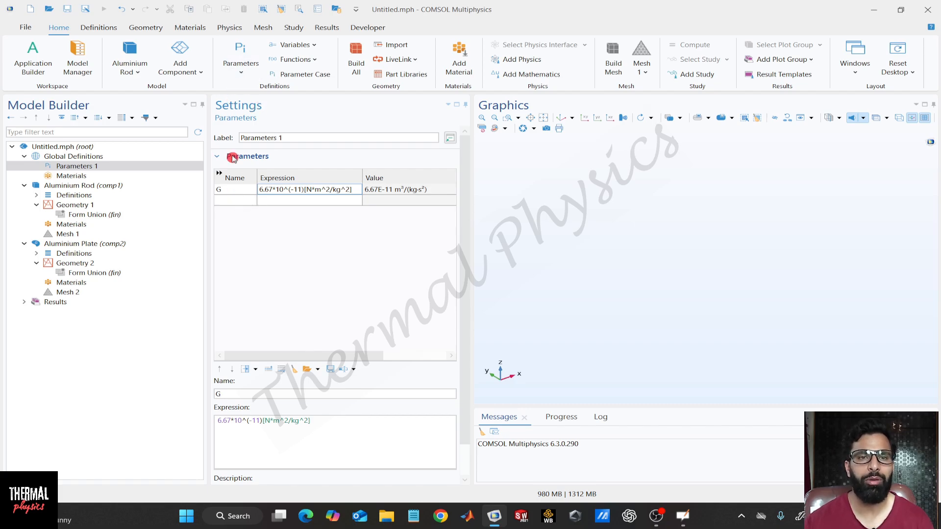
- Review the global Parameters 1 and Global Definitions nodes alongside the Aluminium Rod and Aluminium Plate components
{"action": "left_click", "coordinate": [119, 169]}
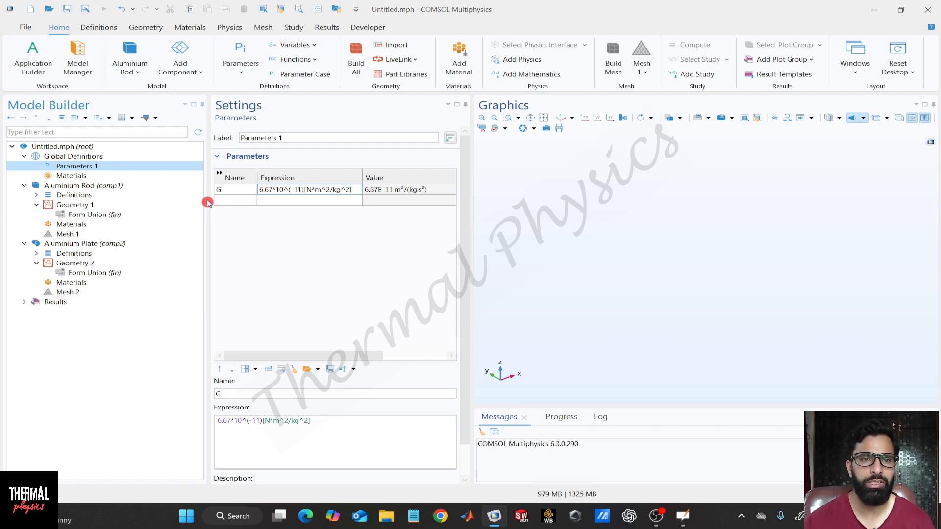
{"action": "left_click", "coordinate": [129, 189]}
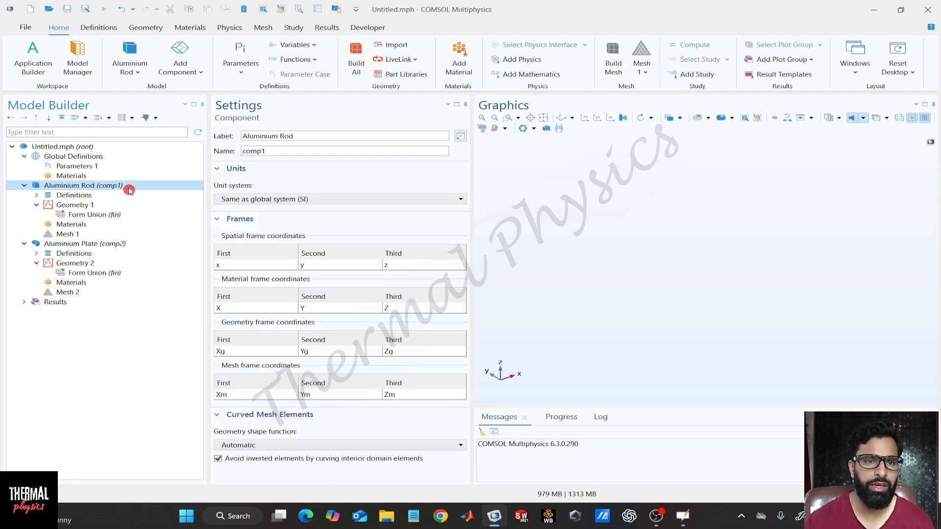
{"action": "left_click", "coordinate": [129, 245]}
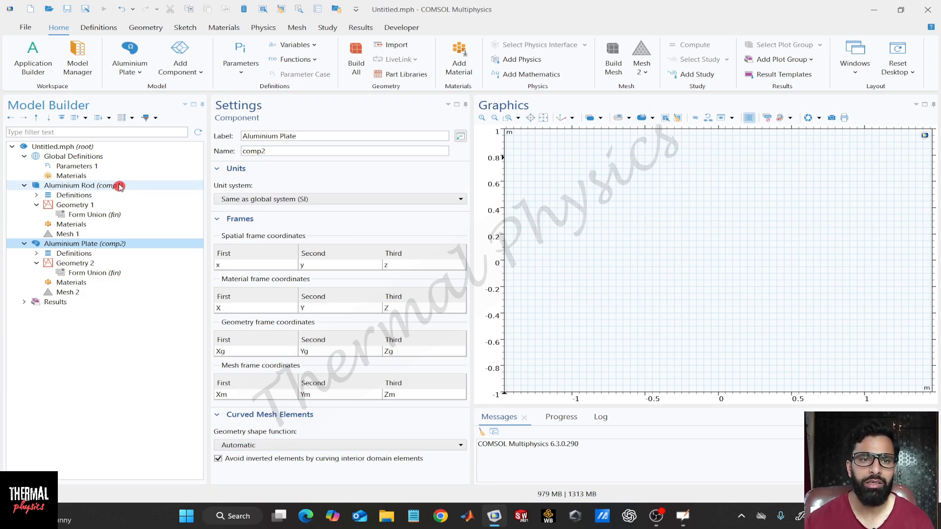
{"action": "left_click", "coordinate": [88, 156]}
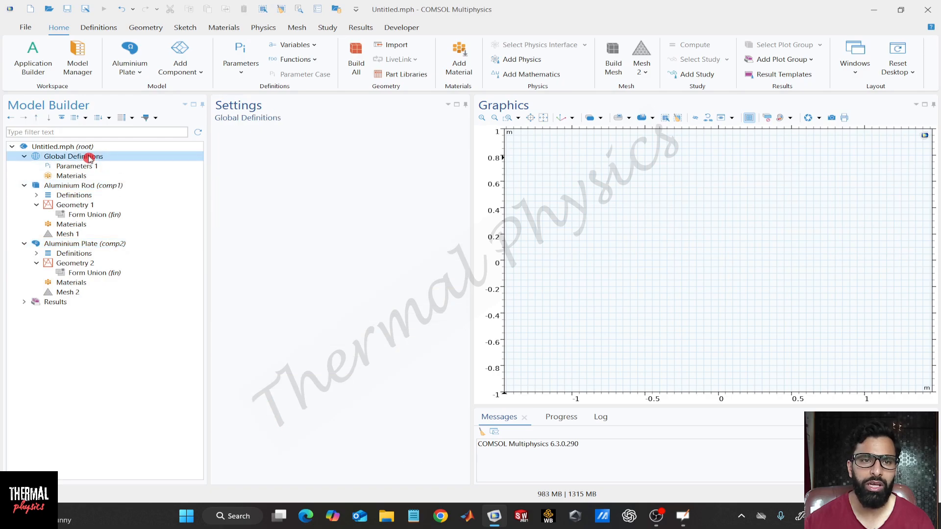
{"action": "left_click", "coordinate": [88, 167]}
{"action": "left_click", "coordinate": [93, 158]}
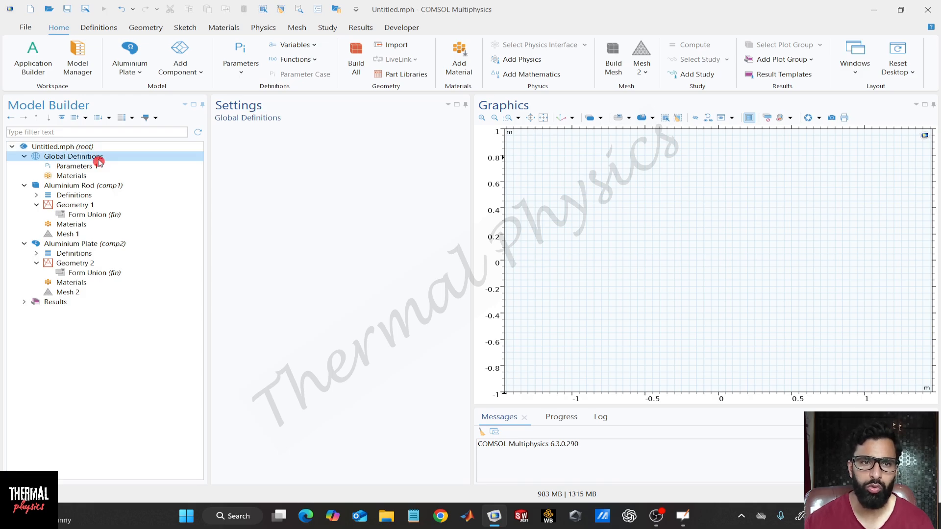
- Compare the Aluminium Rod and Aluminium Plate components and view each one's local Definitions node
{"action": "left_click", "coordinate": [97, 187]}
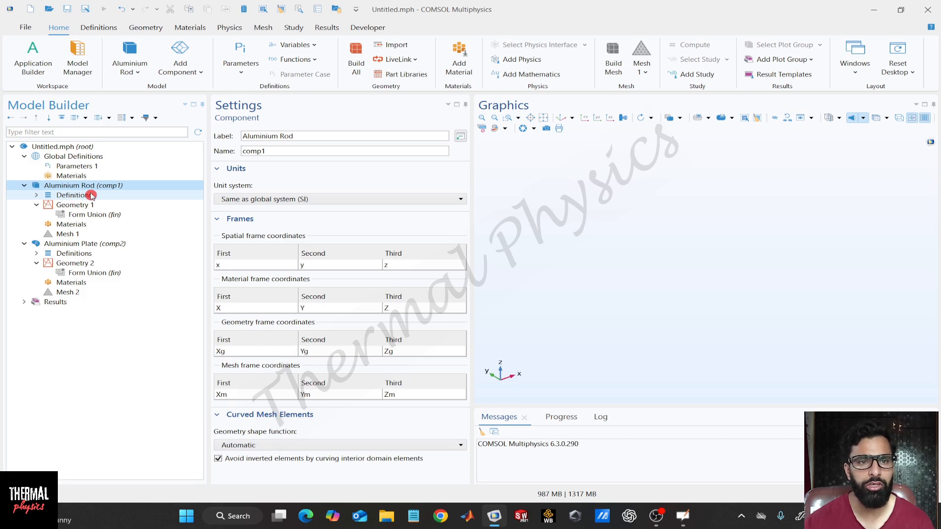
{"action": "left_click", "coordinate": [104, 244]}
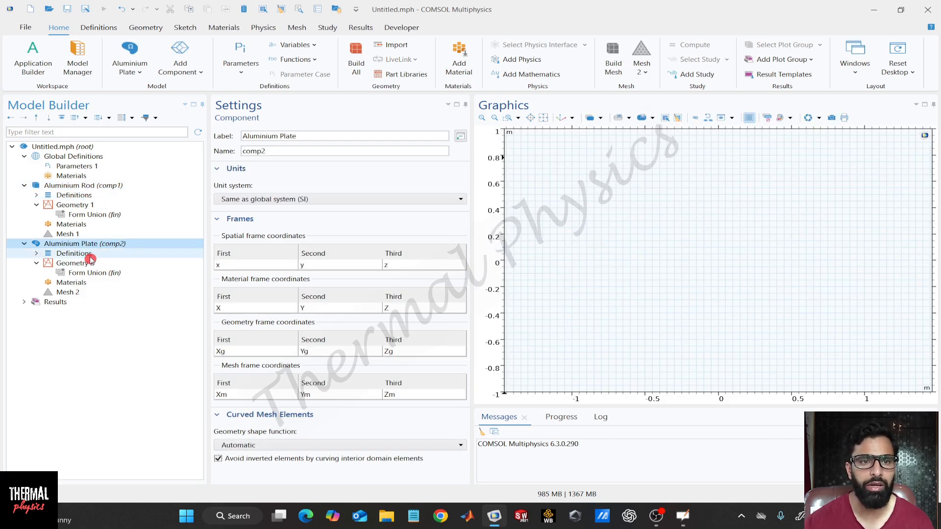
{"action": "left_click", "coordinate": [95, 188]}
{"action": "left_click", "coordinate": [105, 244]}
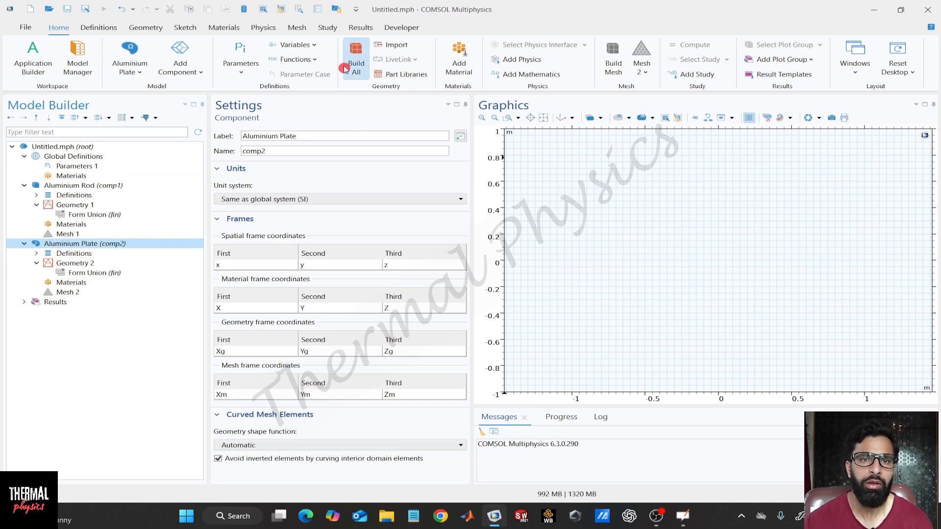
{"action": "left_click", "coordinate": [100, 187]}
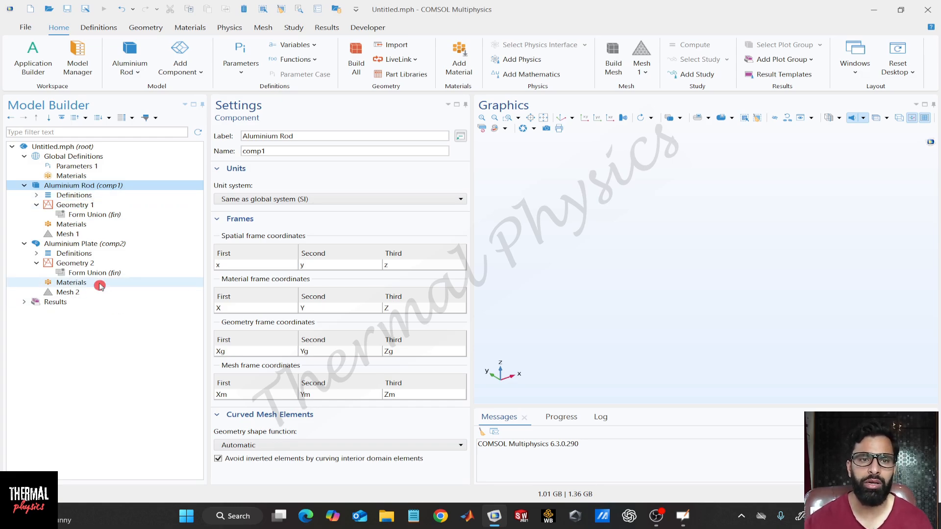
{"action": "left_click", "coordinate": [97, 254]}
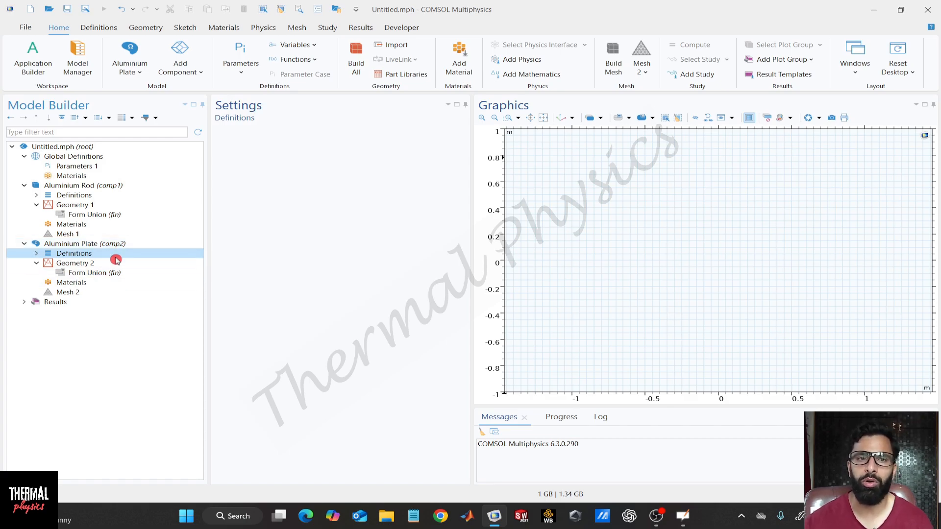
{"action": "left_click", "coordinate": [55, 196]}
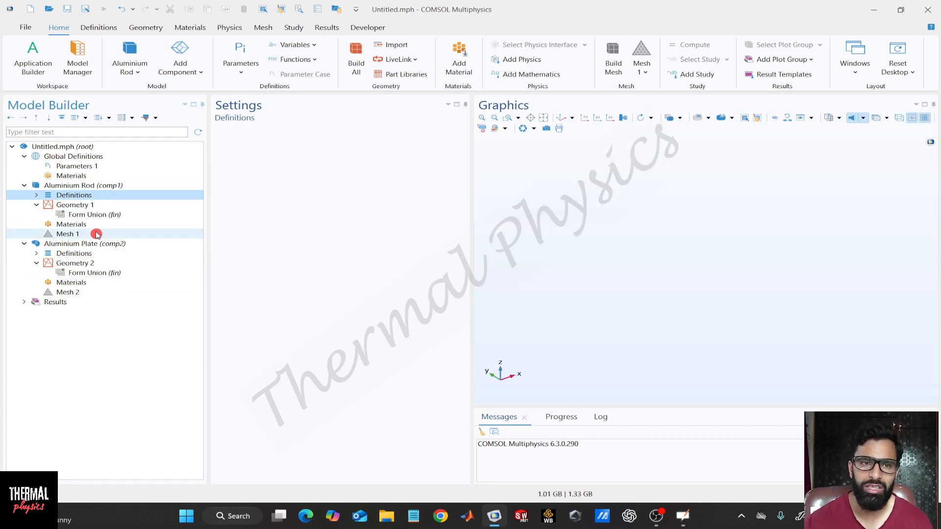
- Review the global parameter G in Parameters 1 and the kinds of variables that can be added
{"action": "left_click", "coordinate": [112, 167]}
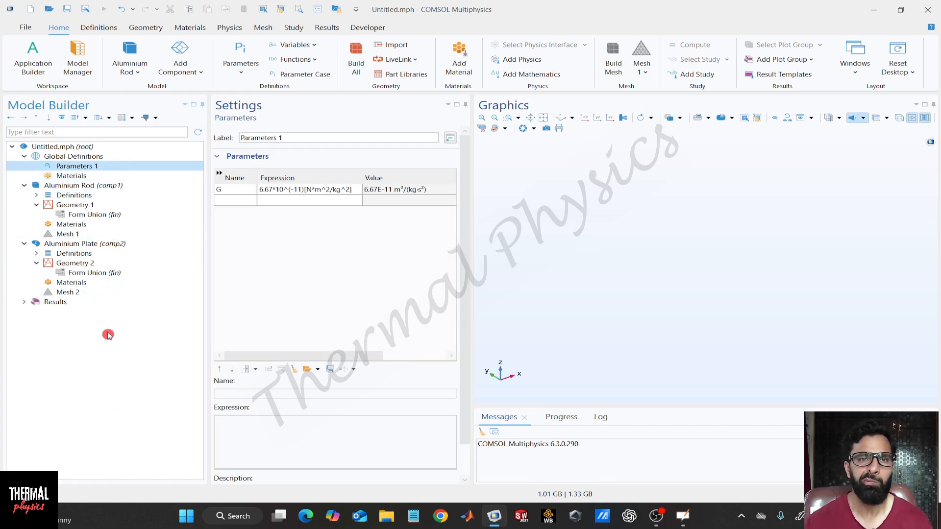
{"action": "left_click", "coordinate": [233, 190]}
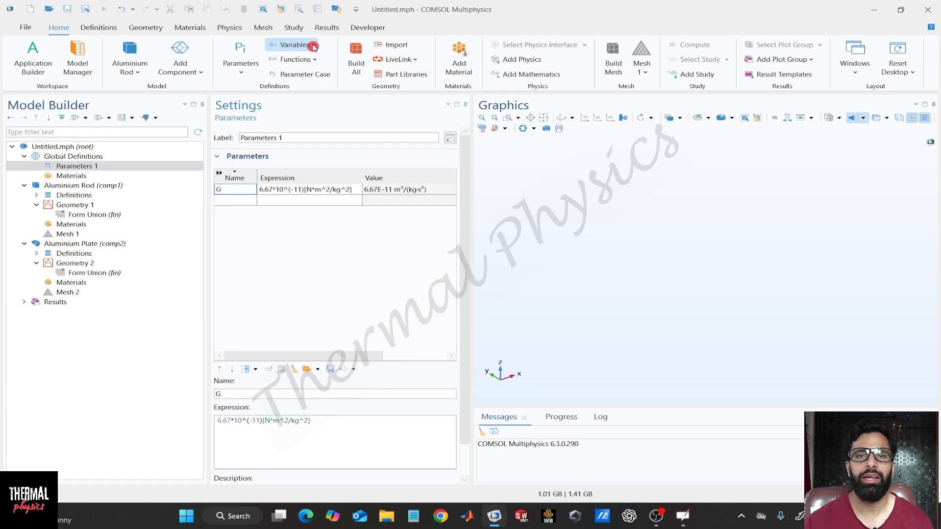
{"action": "left_click", "coordinate": [313, 47]}
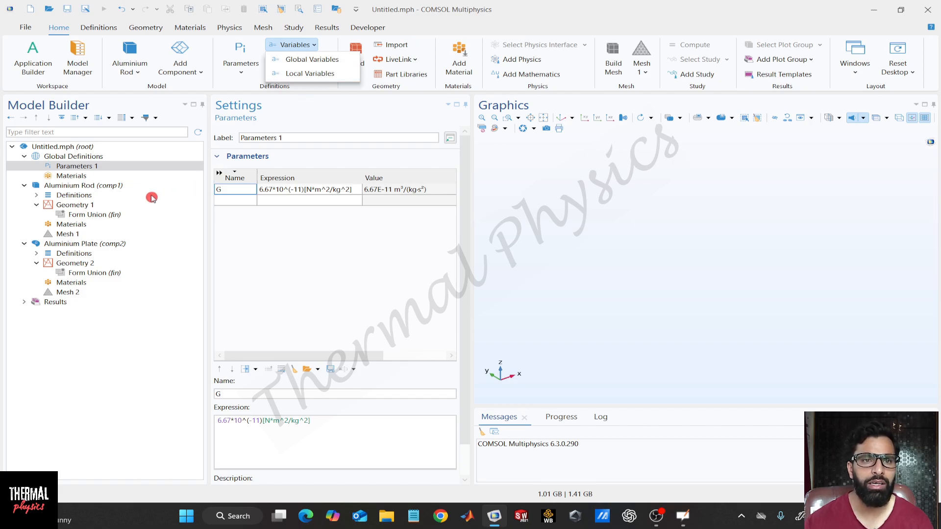
- Add a global Variables node under Global Definitions and inspect the Name and Expression cells of its table
{"action": "left_click", "coordinate": [114, 186]}
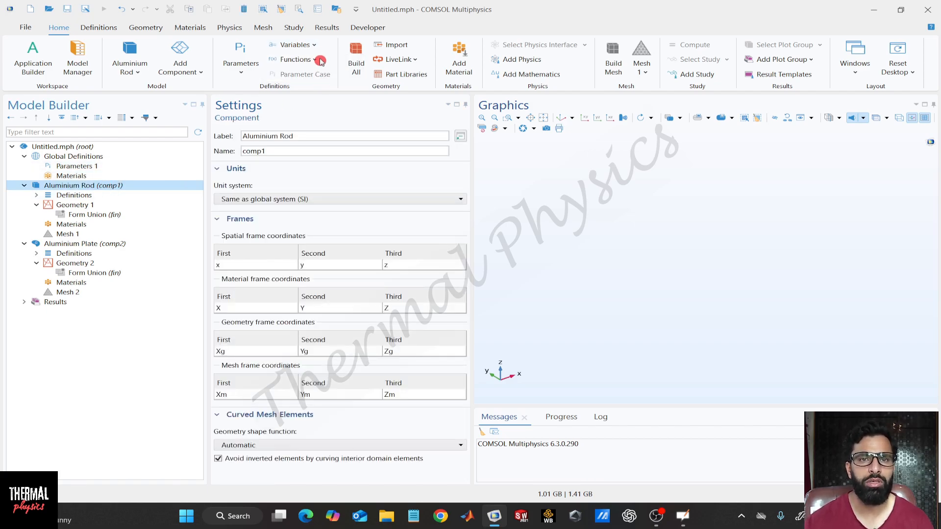
{"action": "left_click", "coordinate": [308, 45]}
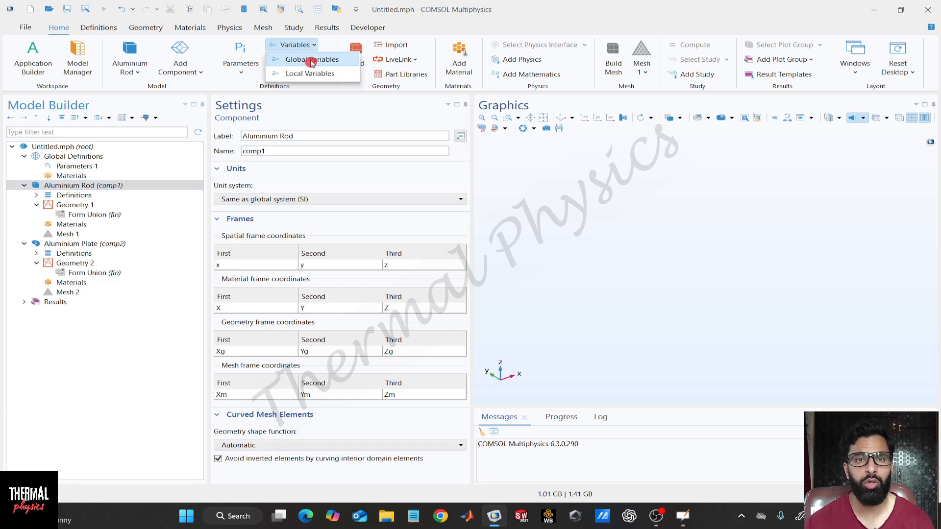
{"action": "left_click", "coordinate": [312, 60]}
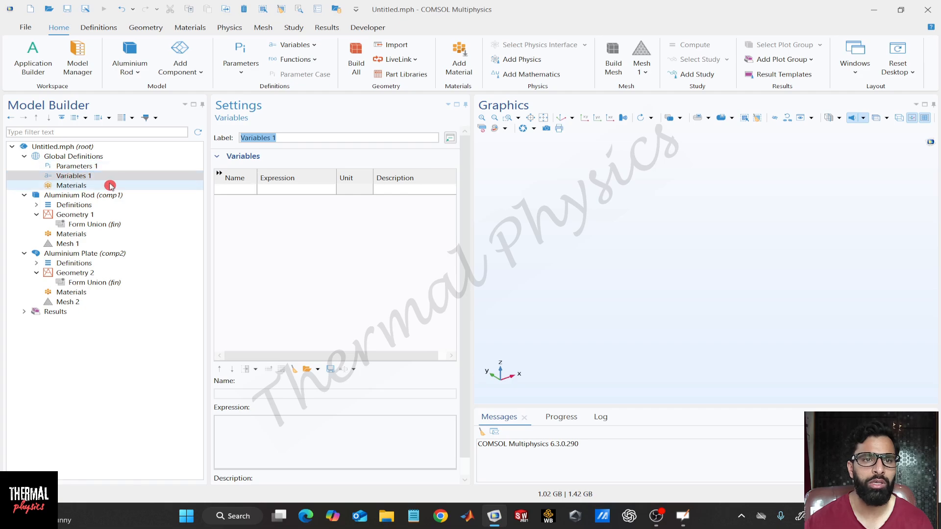
{"action": "left_click", "coordinate": [231, 191]}
{"action": "left_click", "coordinate": [277, 191]}
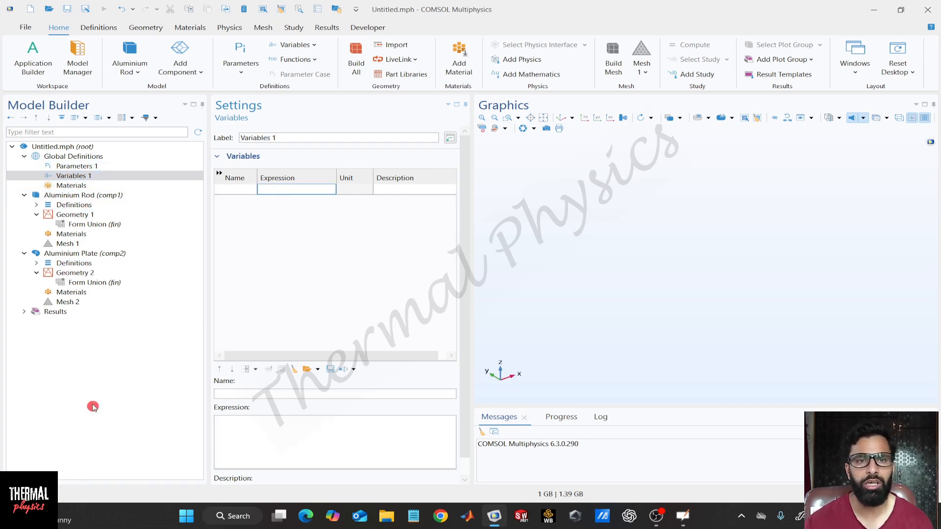
{"action": "left_click", "coordinate": [236, 189]}
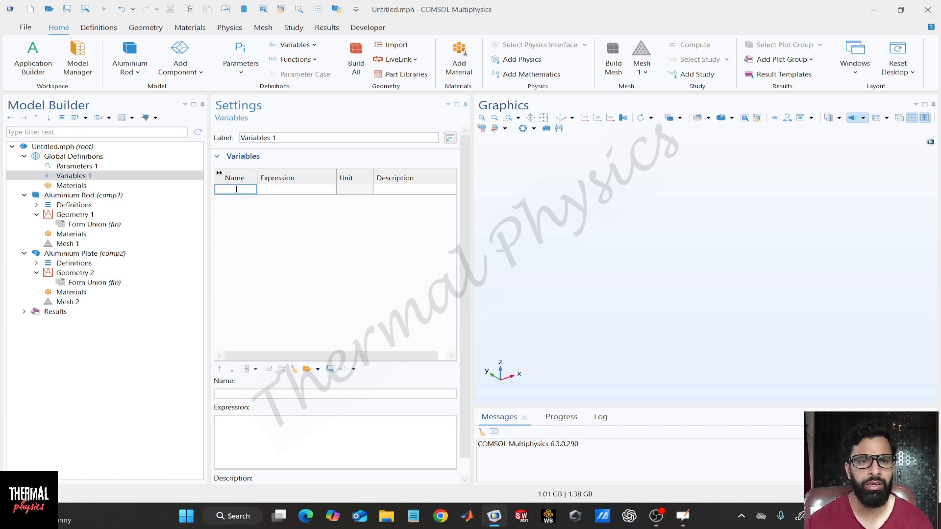
- Add a local Variables node to the Aluminium Plate component and select it under that component's Definitions
{"action": "left_click", "coordinate": [117, 195]}
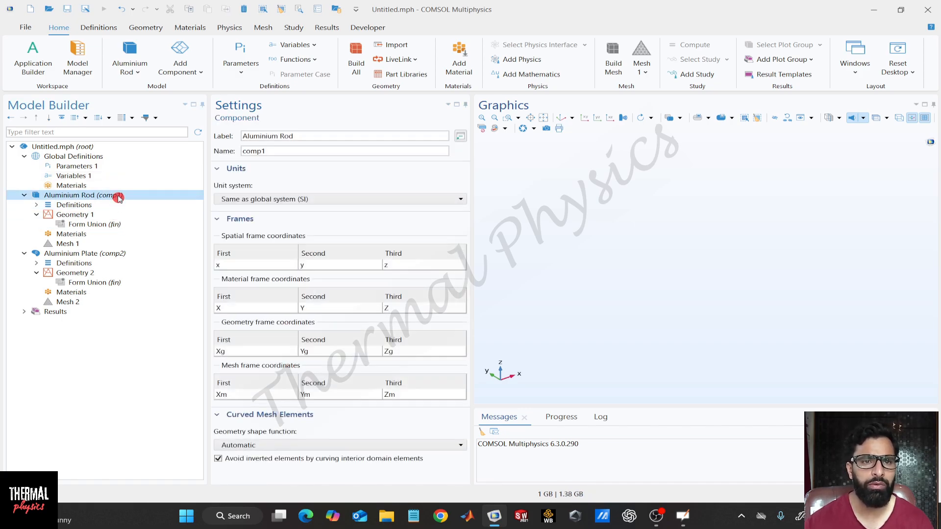
{"action": "left_click", "coordinate": [120, 252]}
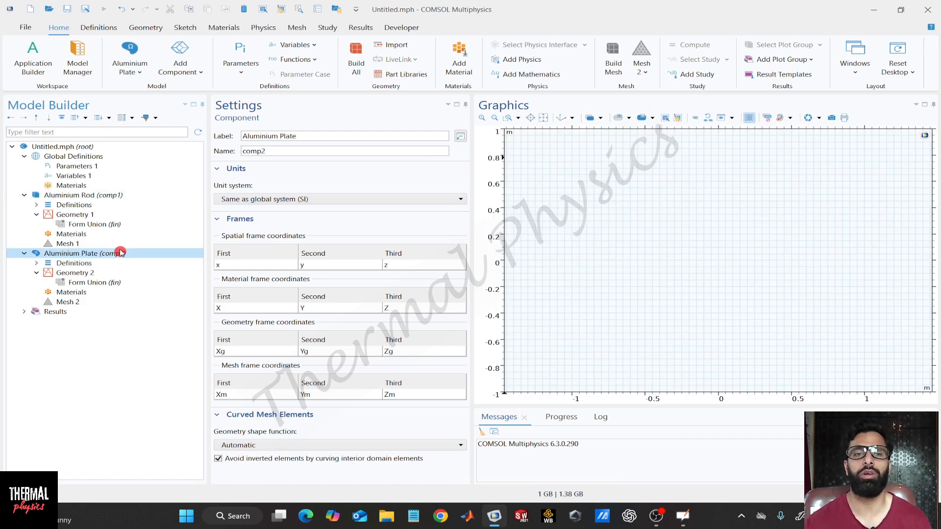
{"action": "left_click", "coordinate": [313, 45]}
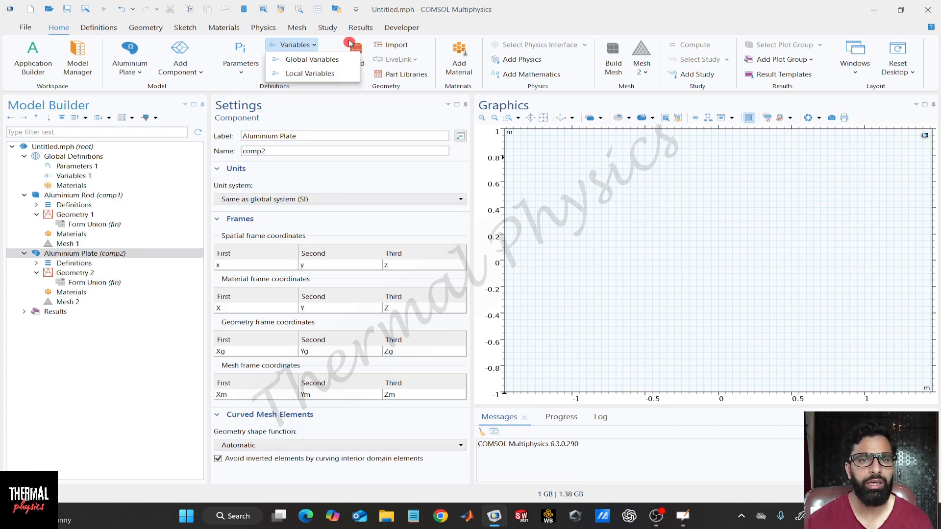
{"action": "left_click", "coordinate": [316, 74]}
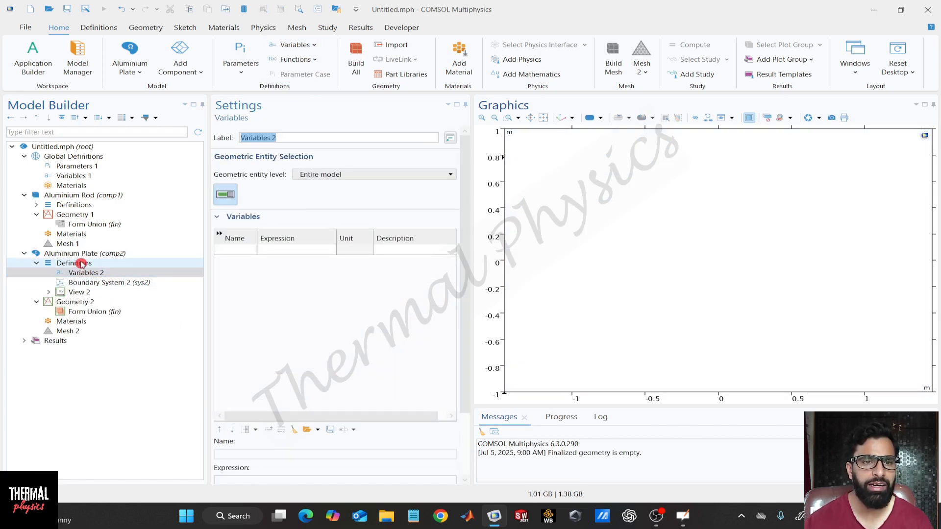
{"action": "left_click", "coordinate": [108, 273]}
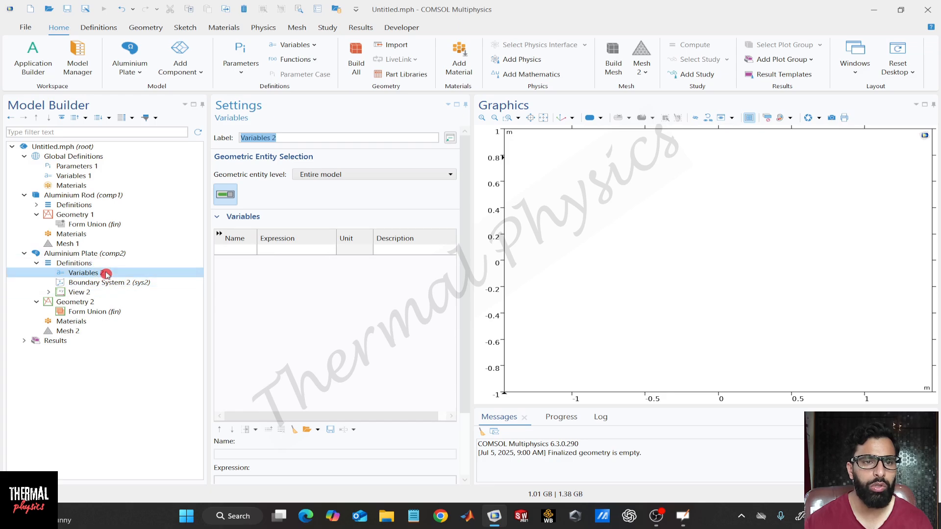
- Add a local Variables node to the Aluminium Rod component
{"action": "left_click", "coordinate": [121, 198]}
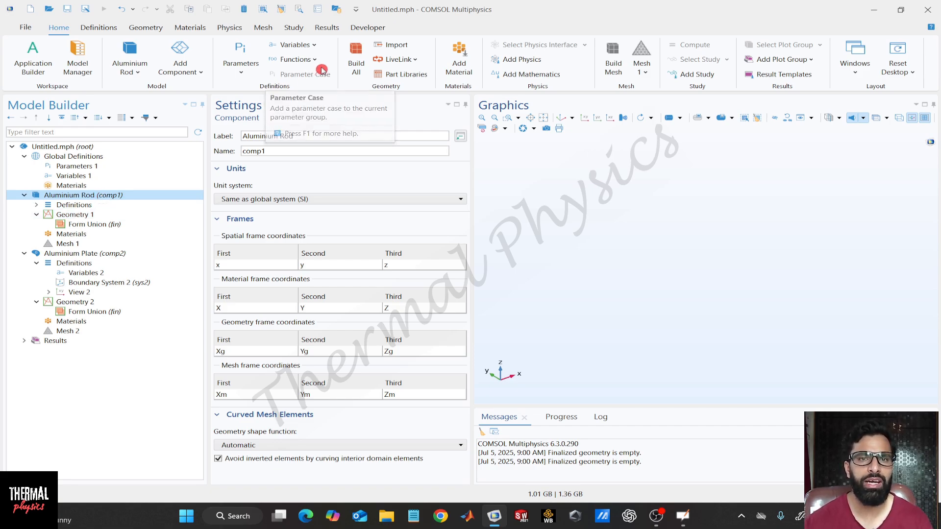
{"action": "left_click", "coordinate": [316, 46]}
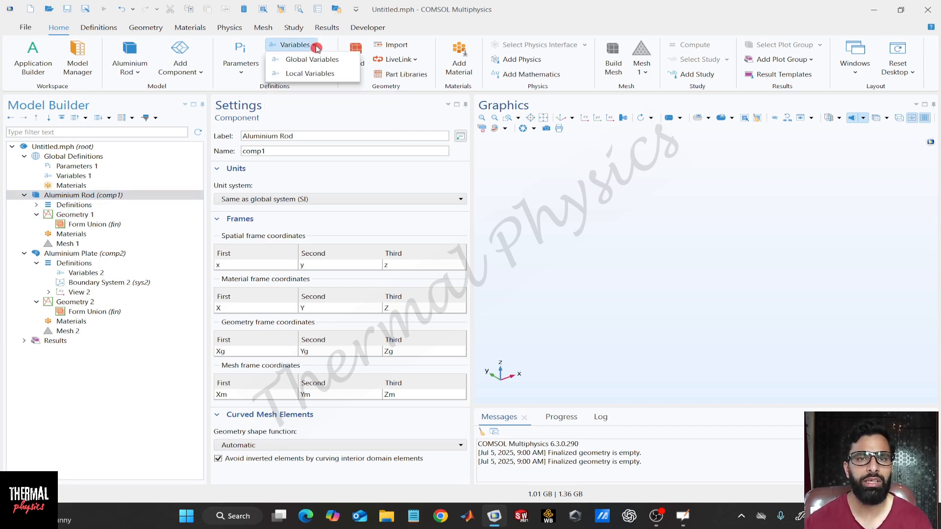
{"action": "left_click", "coordinate": [314, 74]}
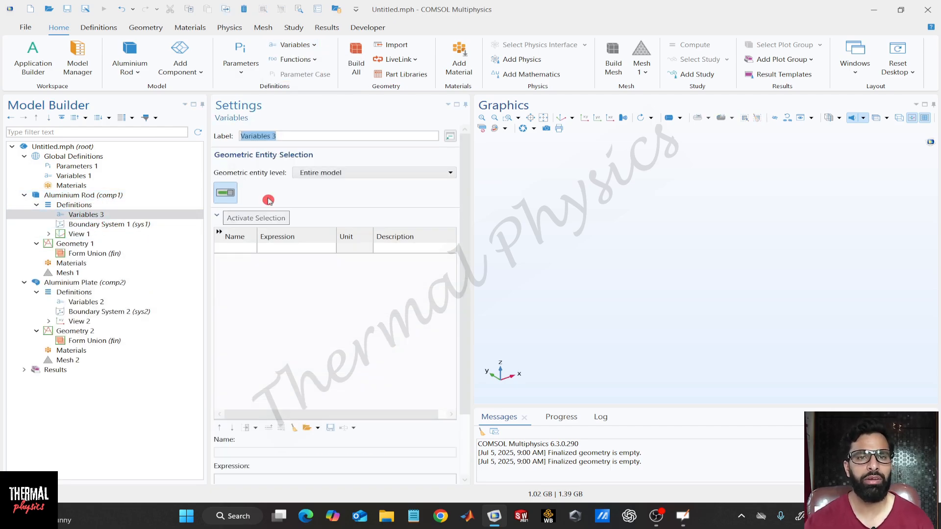
- Define the variable Re with the expression rho*v*l/mu in the Aluminium Rod component's local variables
{"action": "left_click", "coordinate": [249, 248]}
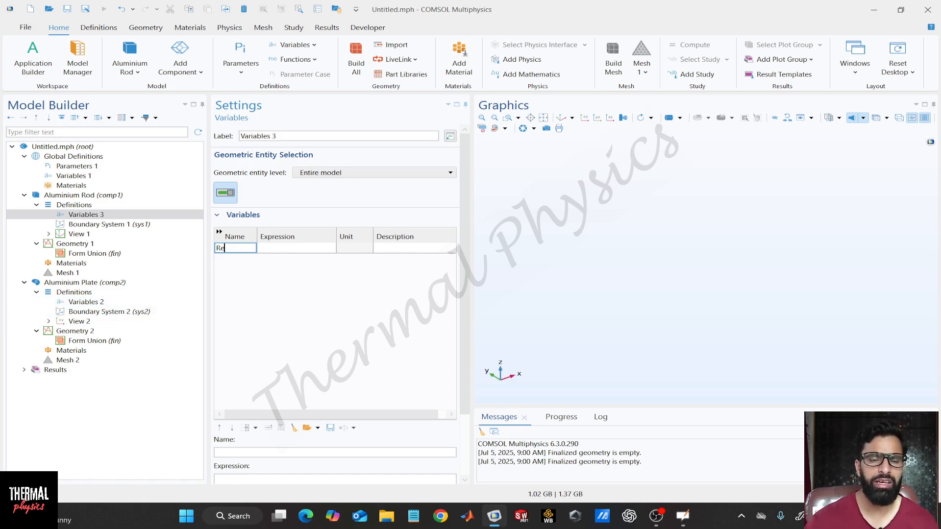
{"action": "left_click", "coordinate": [290, 249]}
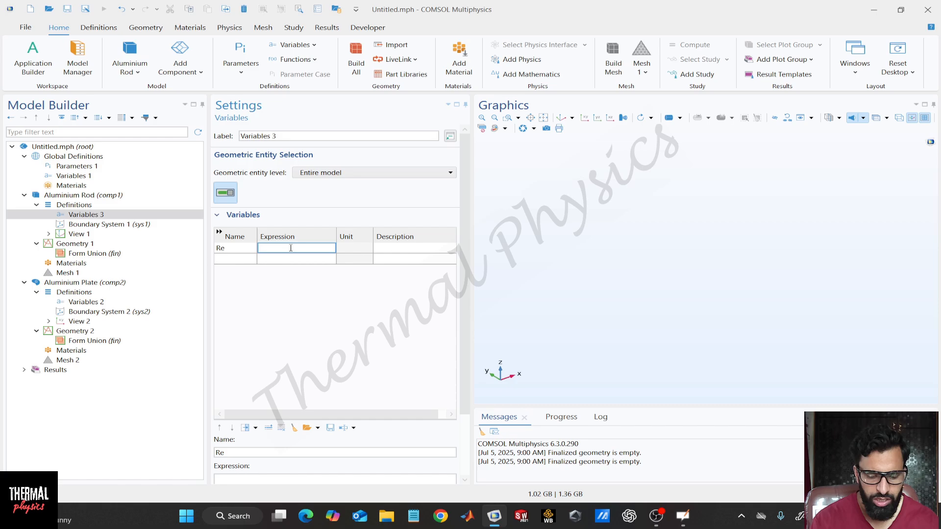
{"action": "type", "text": "rho"}
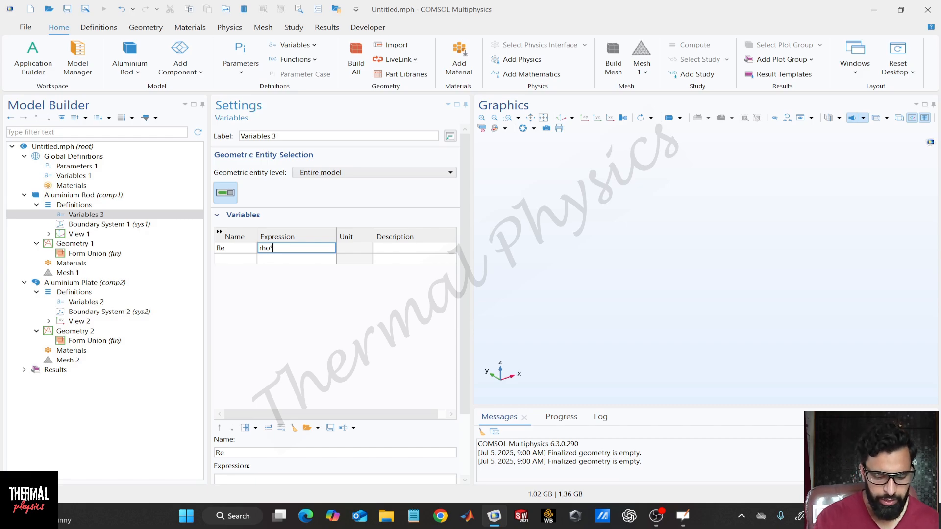
{"action": "type", "text": "*v*l/"}
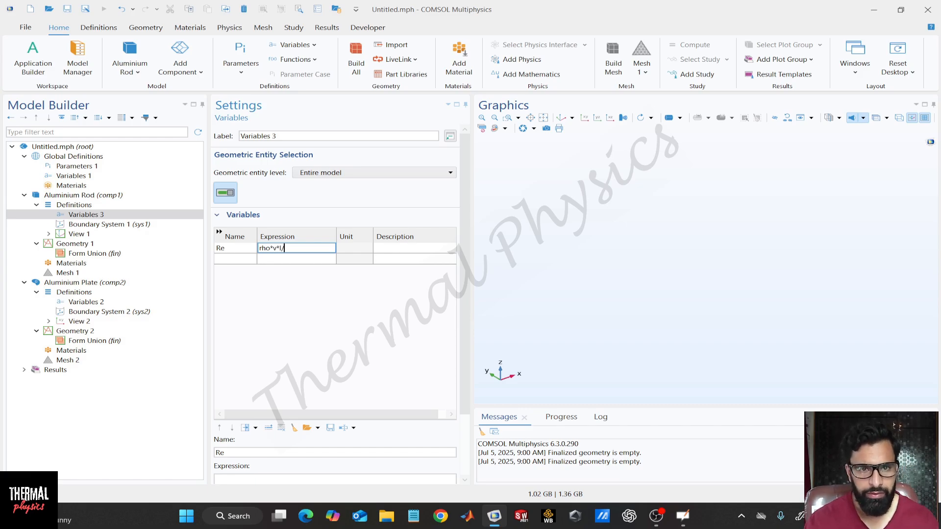
{"action": "type", "text": "mu"}
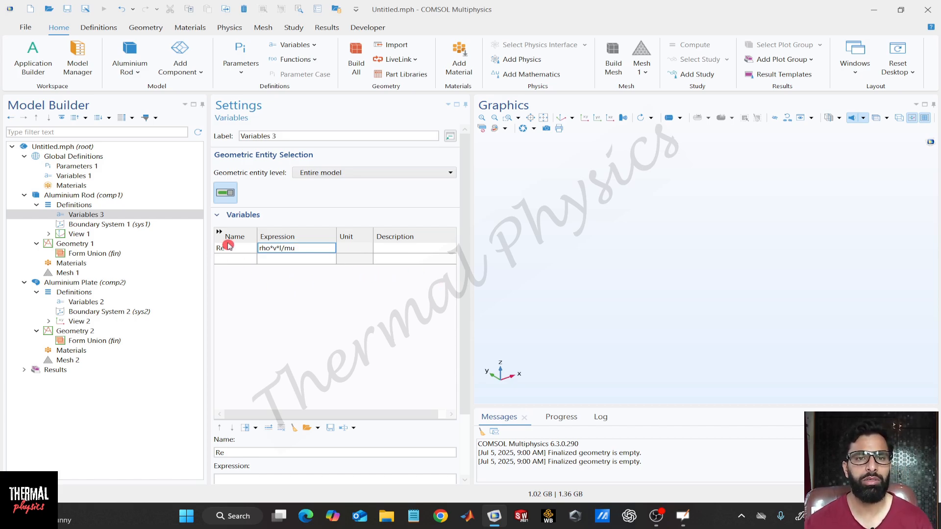
{"action": "left_click", "coordinate": [329, 304]}
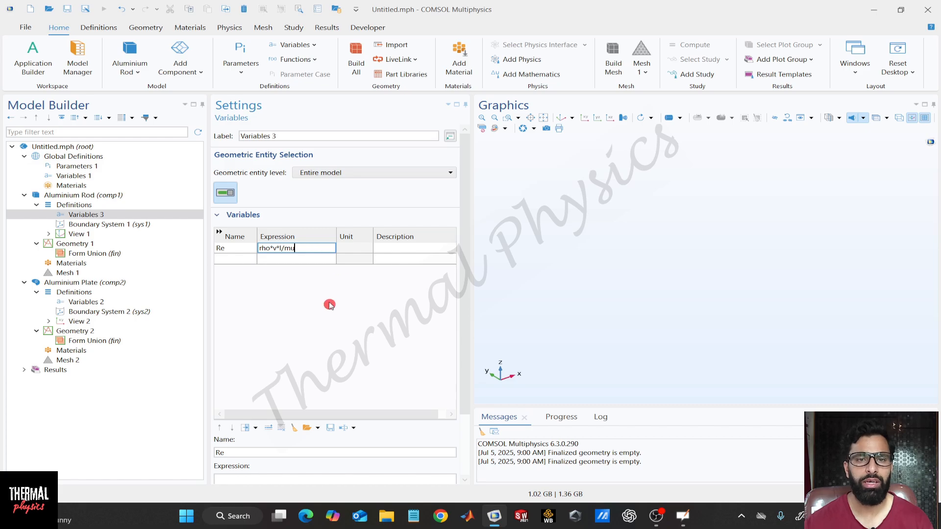
{"action": "left_click", "coordinate": [328, 304]}
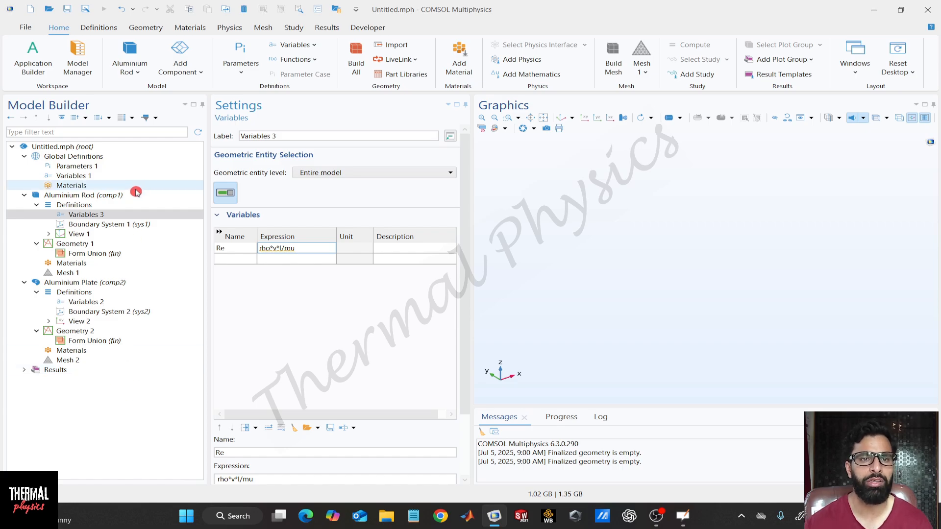
- Add the parameter rho to the global Parameters 1 with the expression 300[kg/m^3]
{"action": "left_click", "coordinate": [114, 167]}
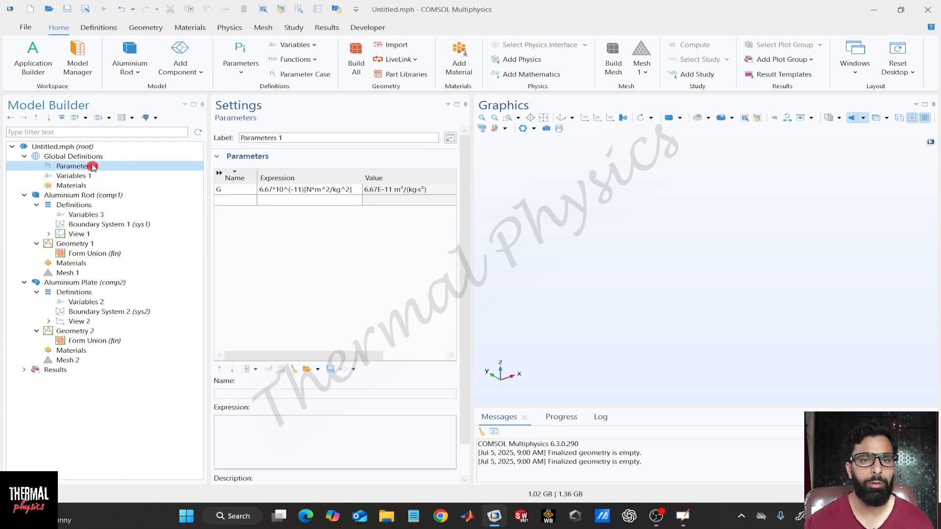
{"action": "left_click", "coordinate": [226, 202]}
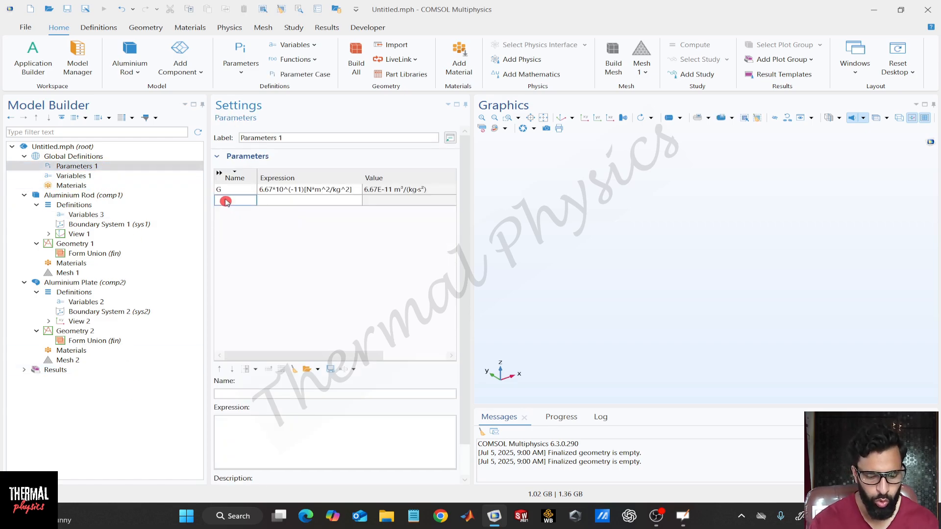
{"action": "type", "text": "rho"}
{"action": "left_click", "coordinate": [321, 202]}
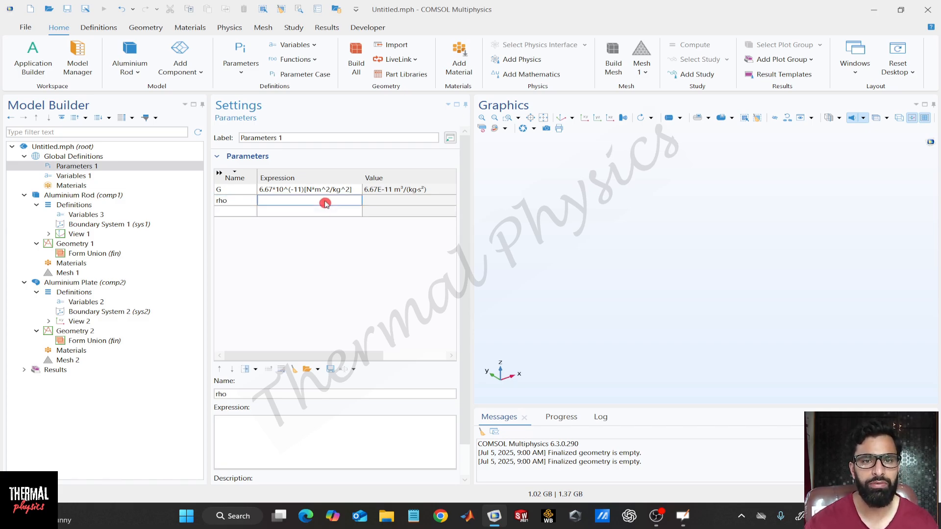
{"action": "type", "text": "3"}
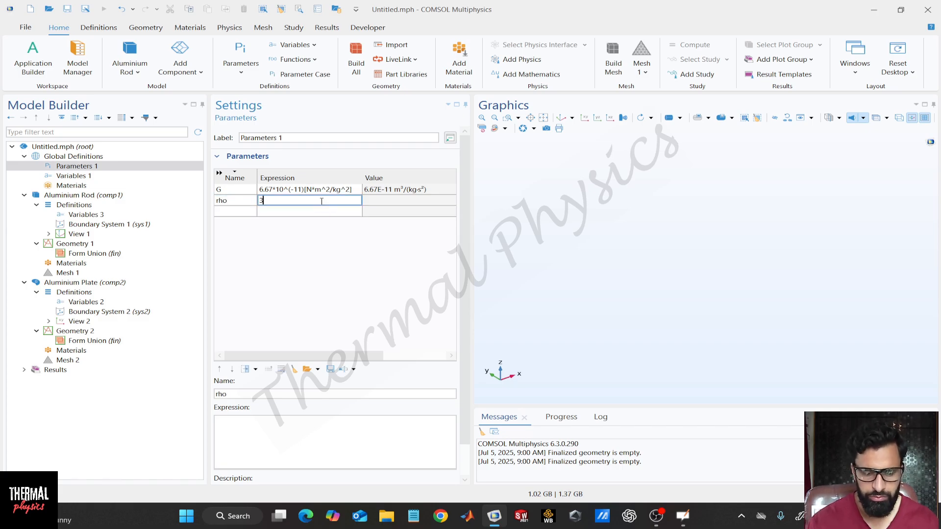
{"action": "type", "text": "00["}
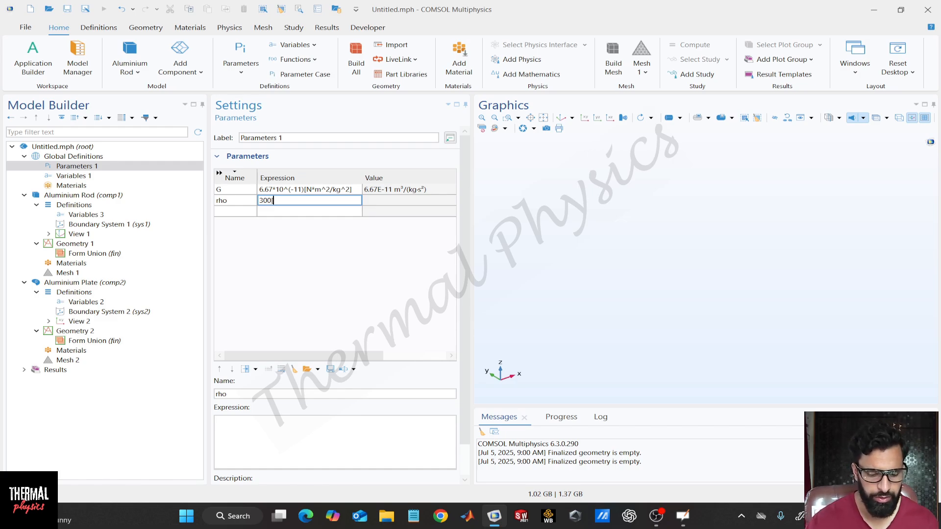
{"action": "type", "text": "kg/m"}
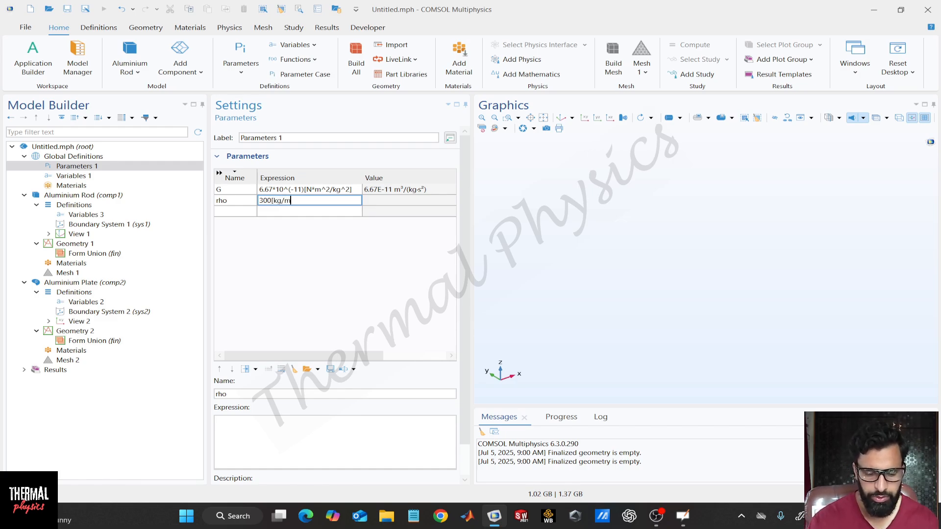
{"action": "type", "text": "^"}
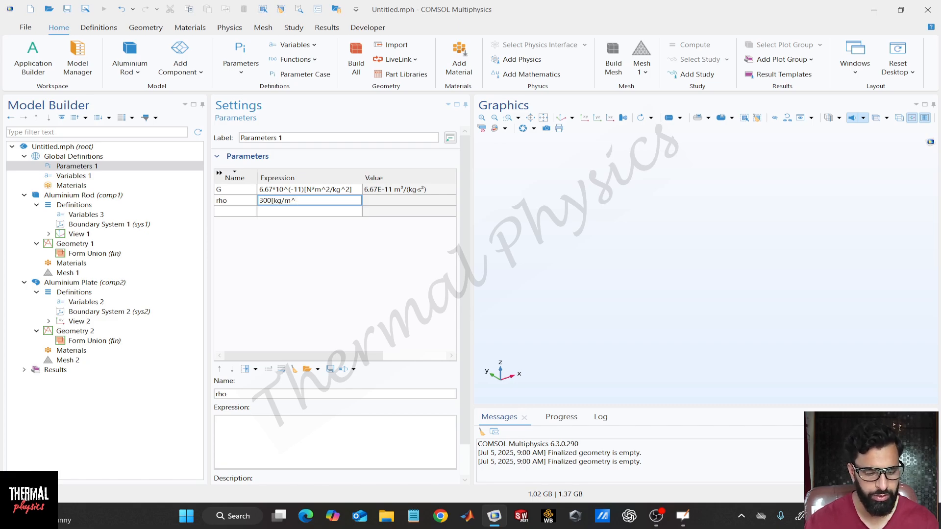
{"action": "type", "text": "3"}
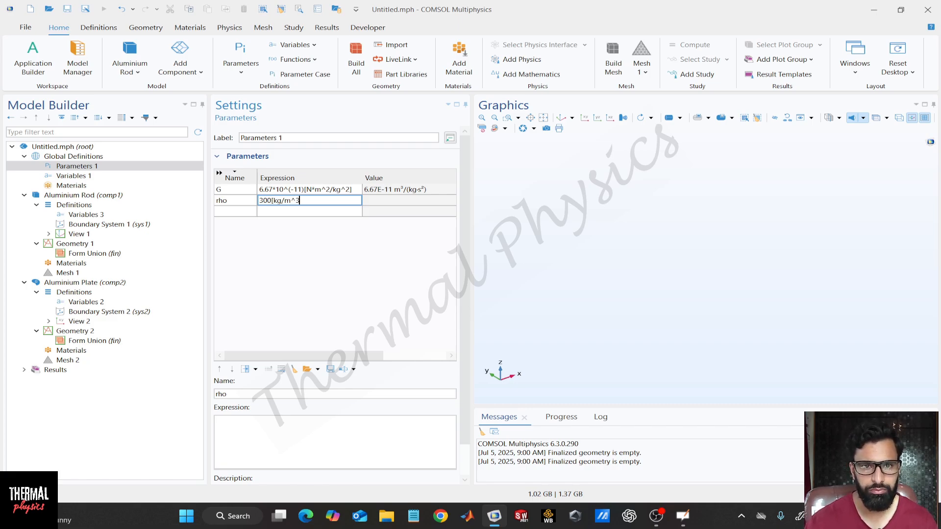
{"action": "type", "text": "]"}
{"action": "left_click", "coordinate": [332, 267]}
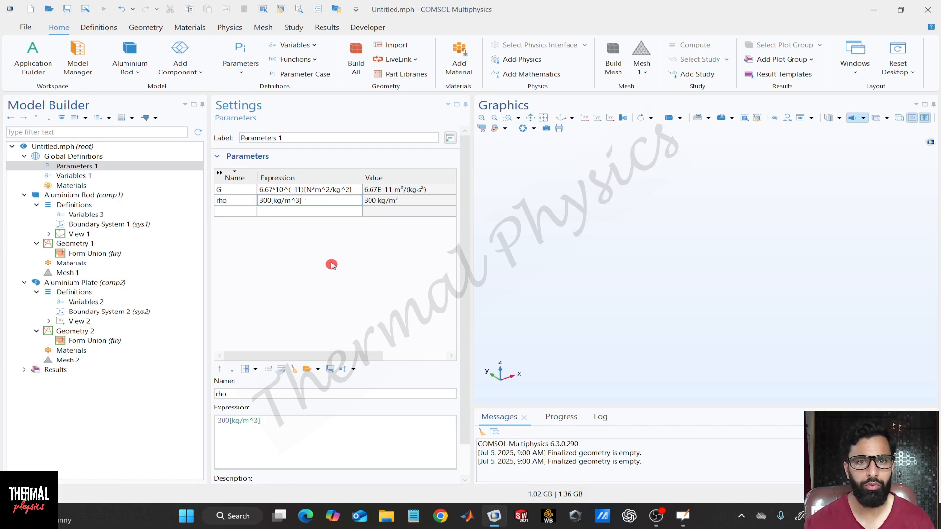
- Add the parameter v to the global Parameters 1 with the expression 5[m/s]
{"action": "left_click", "coordinate": [233, 213]}
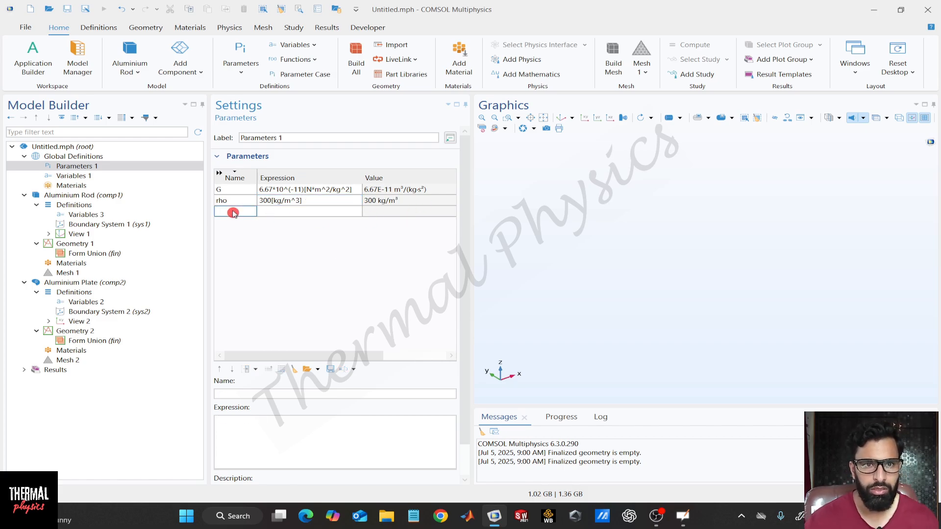
{"action": "type", "text": "v"}
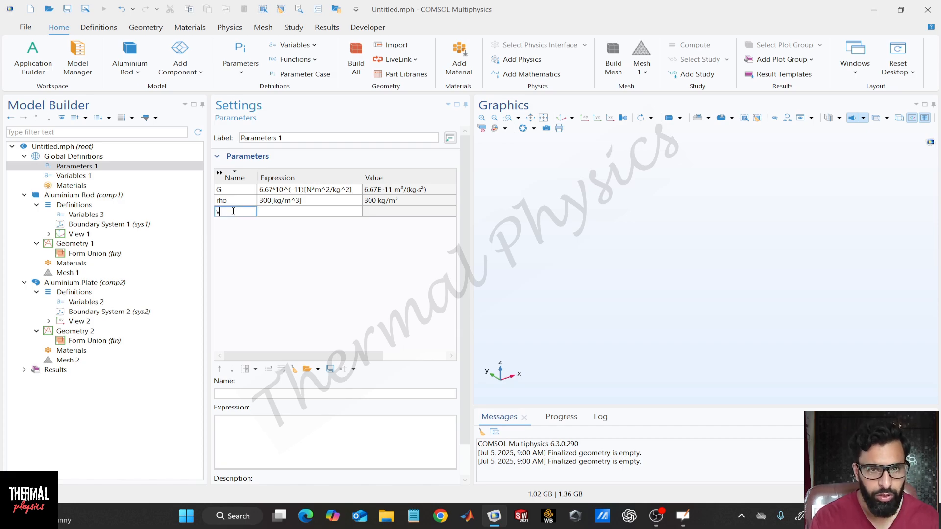
{"action": "left_click", "coordinate": [317, 211]}
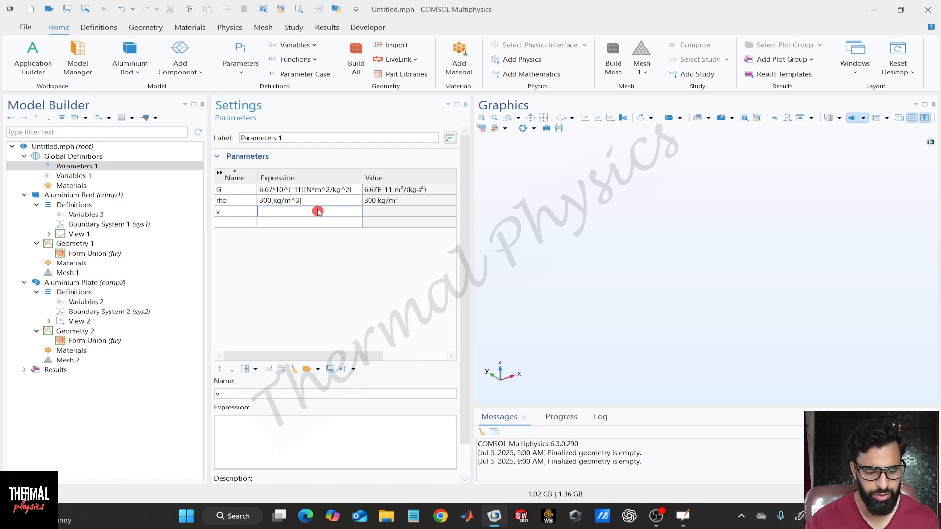
{"action": "type", "text": "5["}
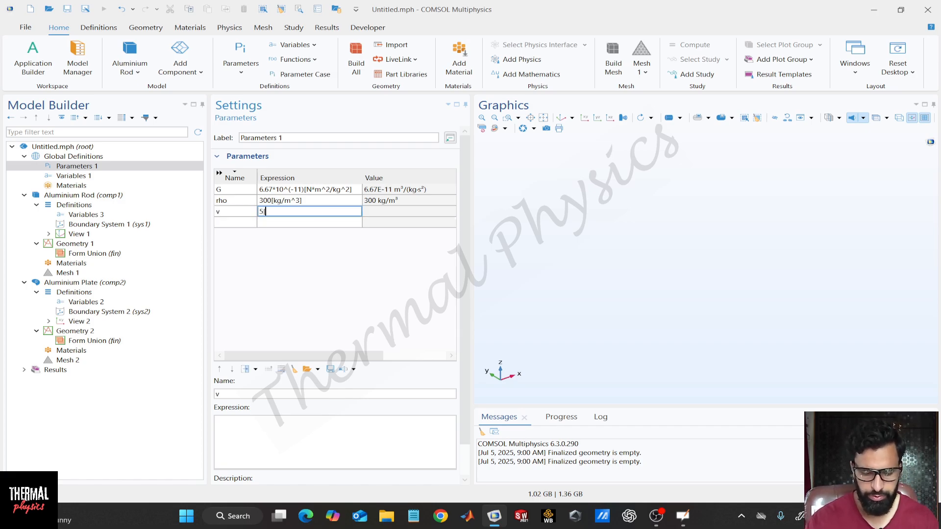
{"action": "type", "text": "m/s]"}
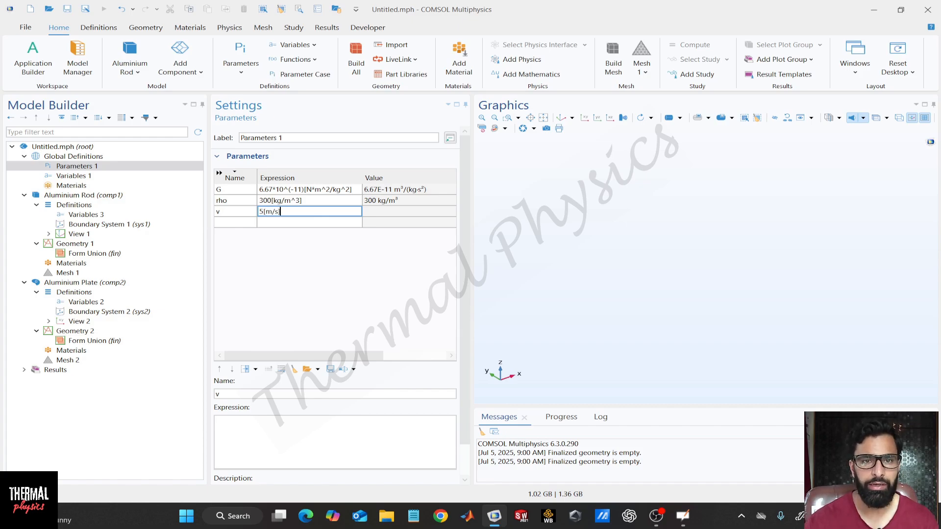
{"action": "left_click", "coordinate": [343, 236]}
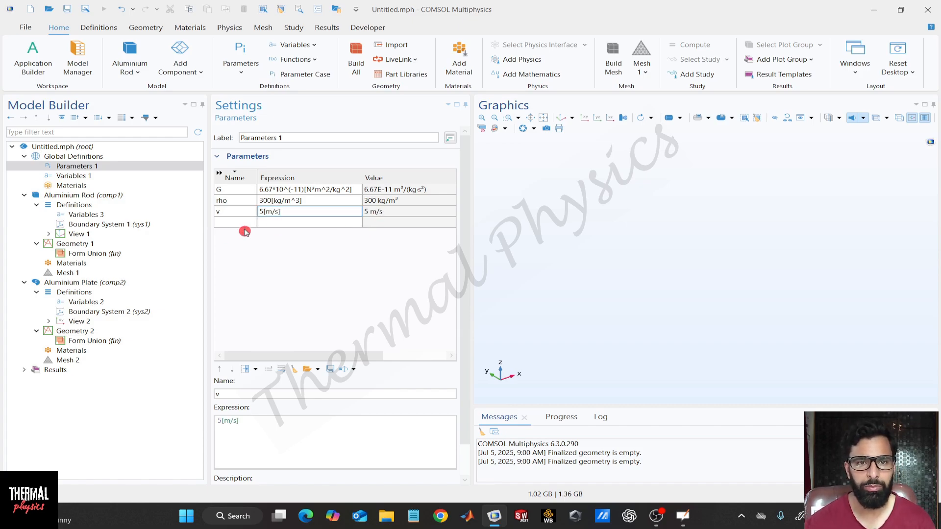
- Add the parameter l to the global Parameters 1 with the expression 0.05[m]
{"action": "left_click", "coordinate": [222, 224]}
{"action": "left_click", "coordinate": [221, 224]}
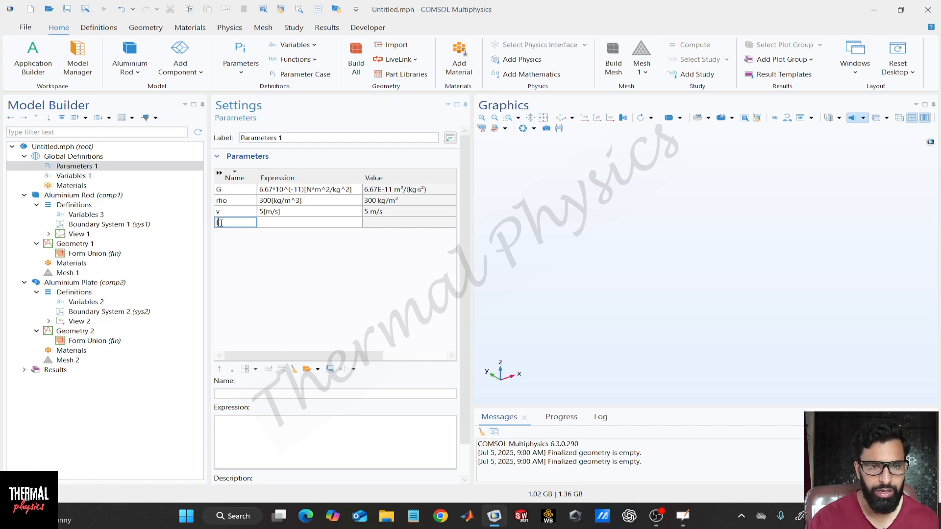
{"action": "type", "text": "l"}
{"action": "left_click", "coordinate": [288, 225]}
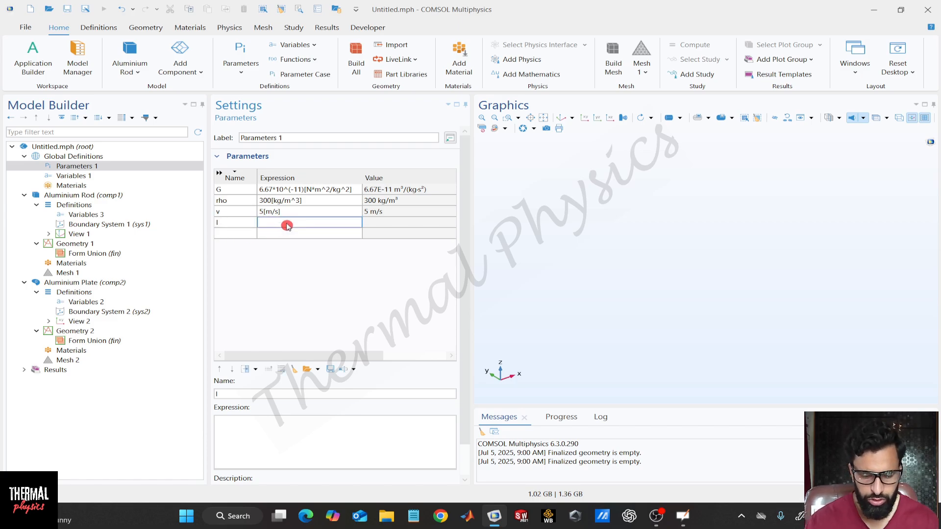
{"action": "type", "text": "0.0"}
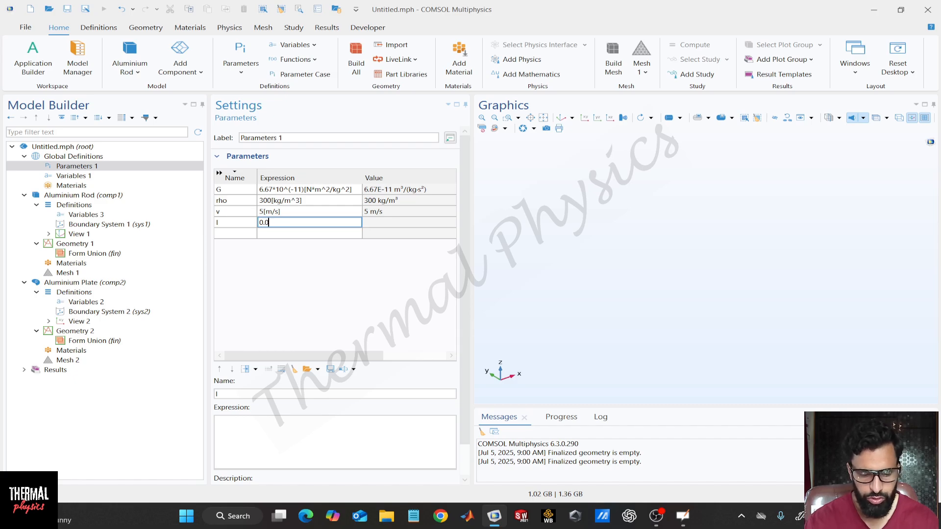
{"action": "type", "text": "5[m]"}
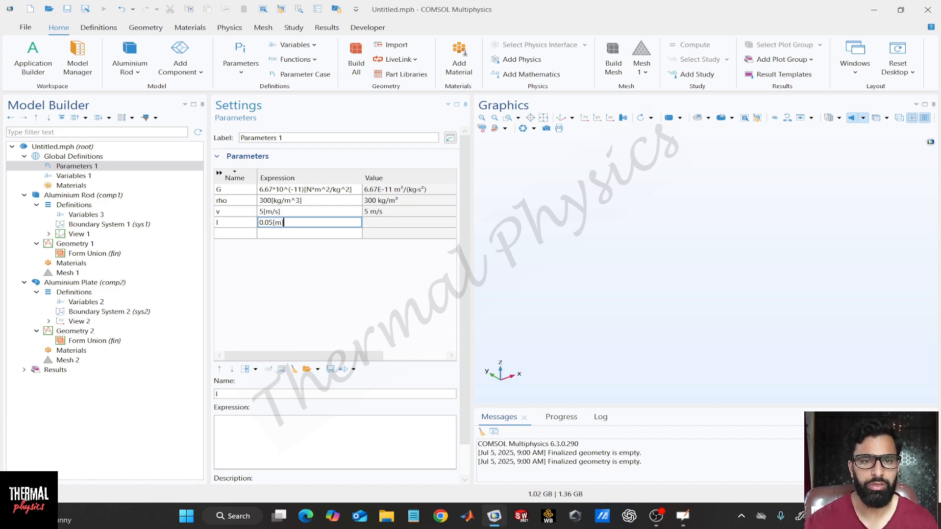
{"action": "left_click", "coordinate": [324, 266]}
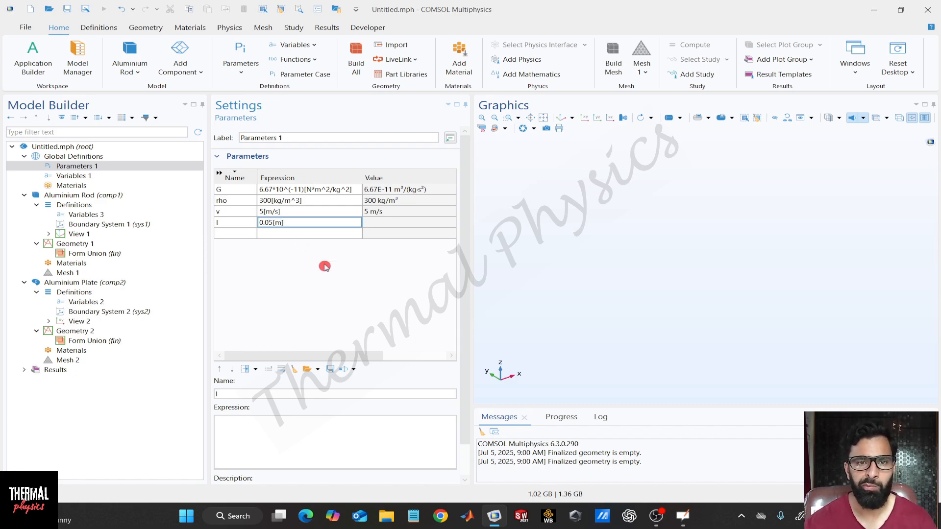
- Add the parameter mu to the global Parameters 1 with the expression 0.3[Pa*s]
{"action": "left_click", "coordinate": [228, 233]}
{"action": "type", "text": "mu"}
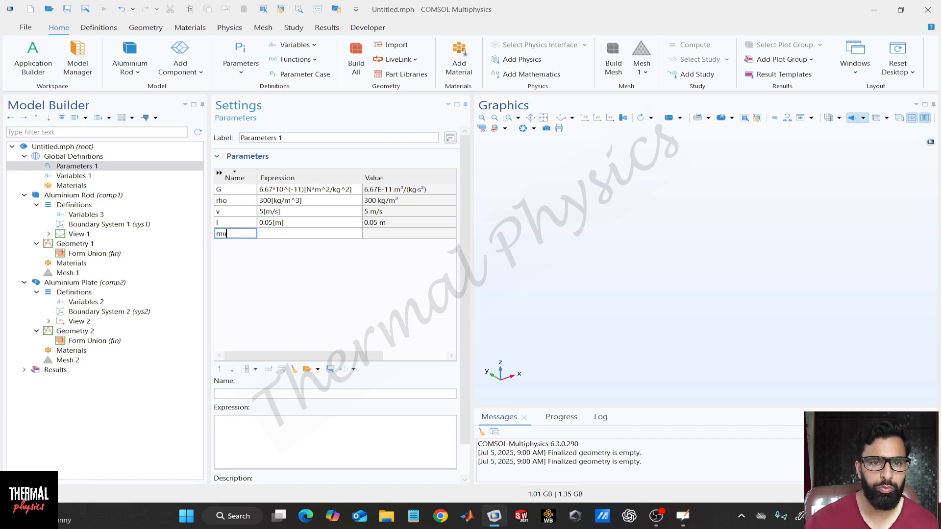
{"action": "left_click", "coordinate": [289, 235]}
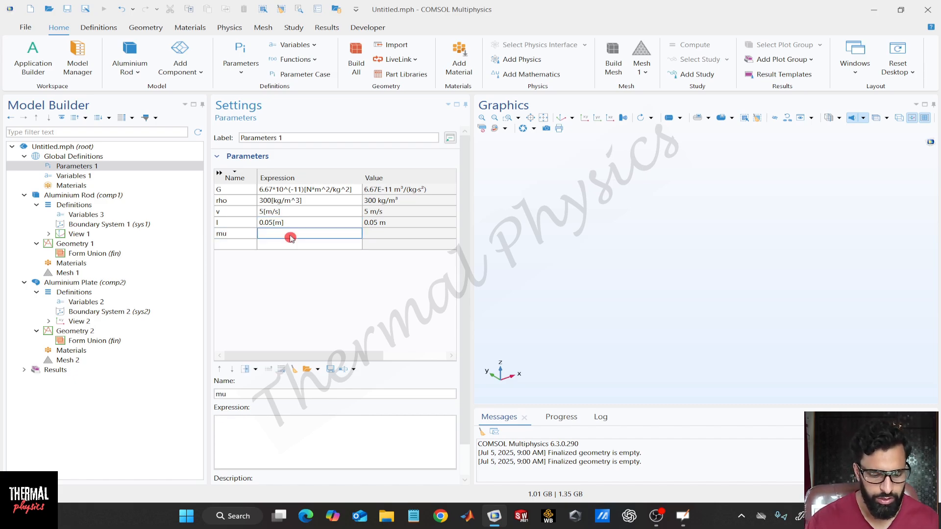
{"action": "type", "text": "0.3"}
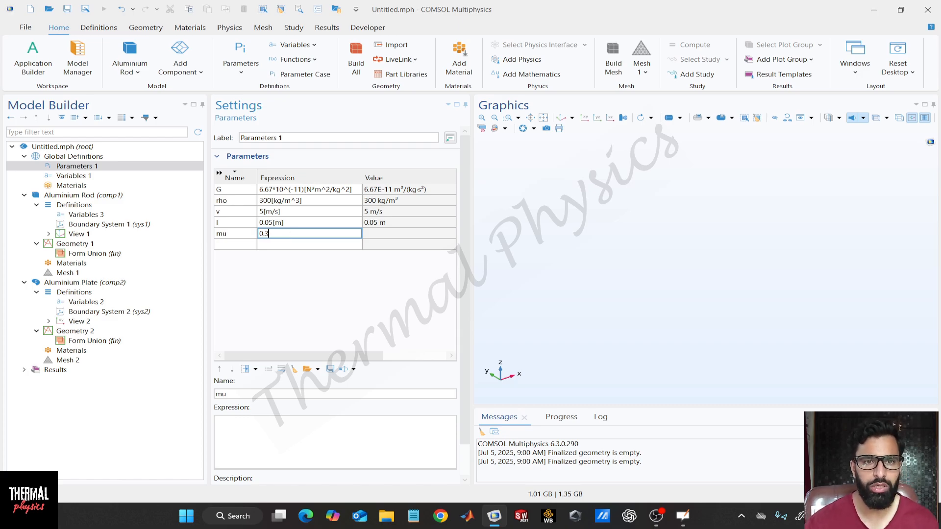
{"action": "type", "text": "[Pa"}
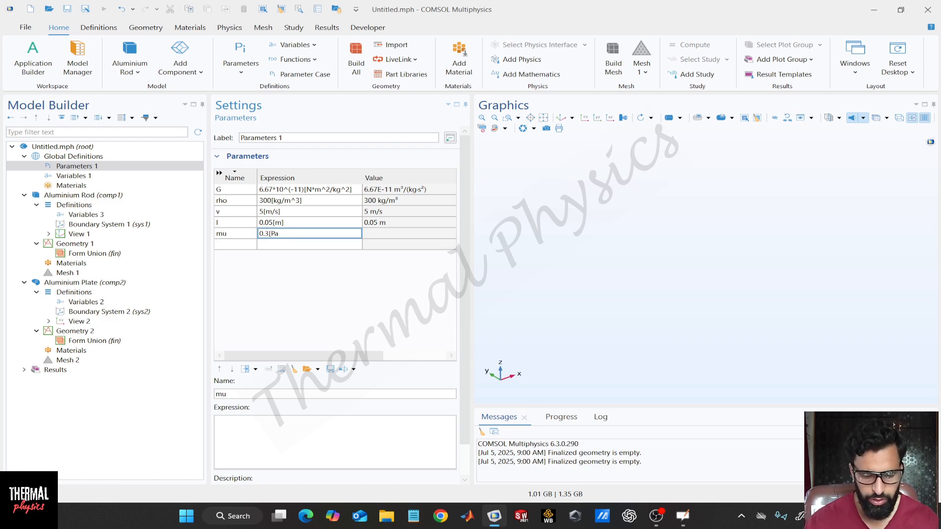
{"action": "type", "text": "*s]"}
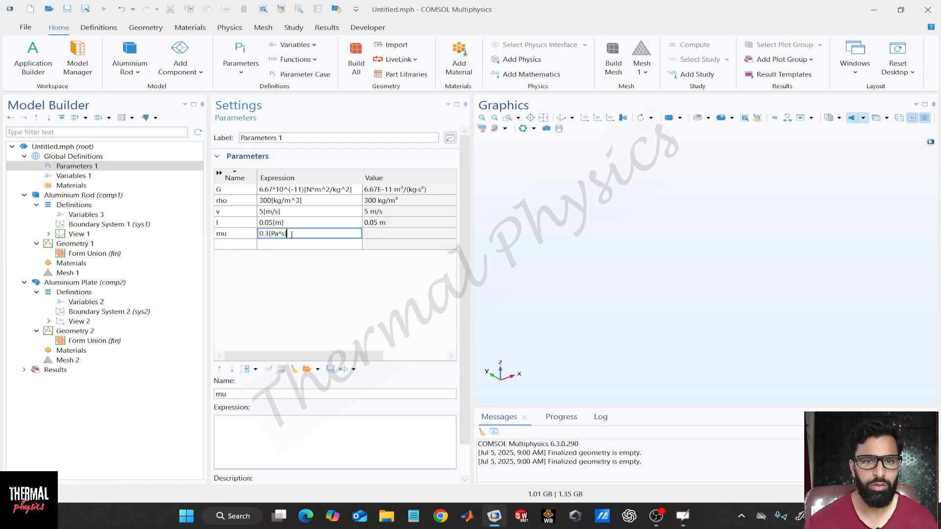
{"action": "left_click", "coordinate": [334, 278]}
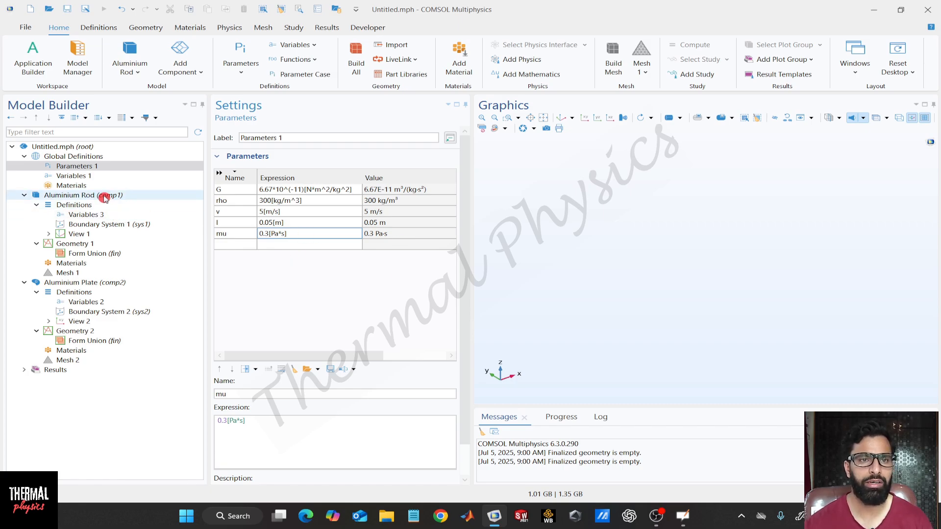
- Compare the Re expression in the Aluminium Rod's local variables with the parameters listed under Global Definitions
{"action": "left_click", "coordinate": [100, 214]}
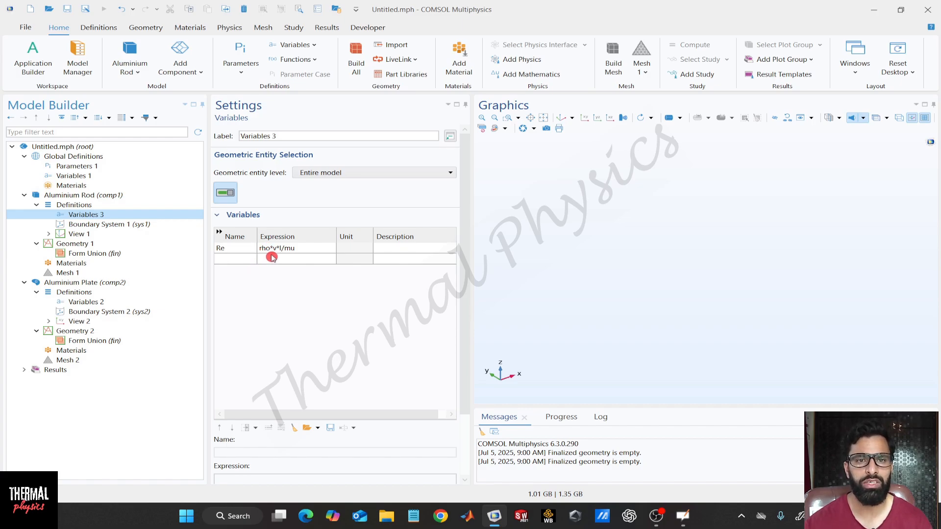
{"action": "left_click", "coordinate": [117, 161]}
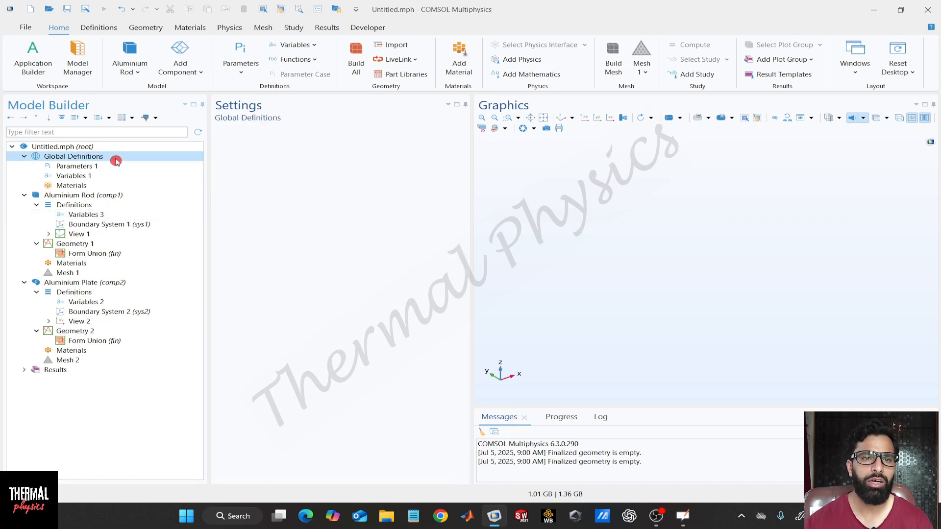
{"action": "left_click", "coordinate": [112, 168]}
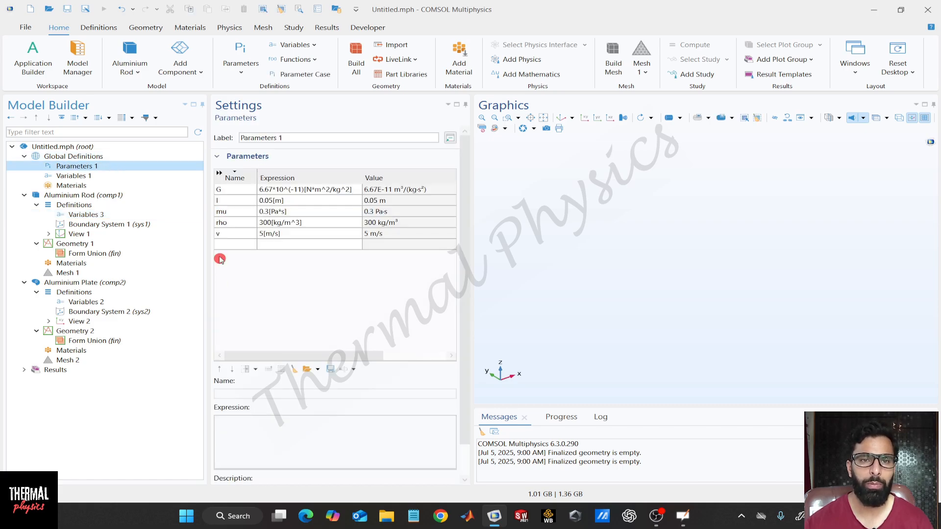
{"action": "left_click", "coordinate": [117, 198]}
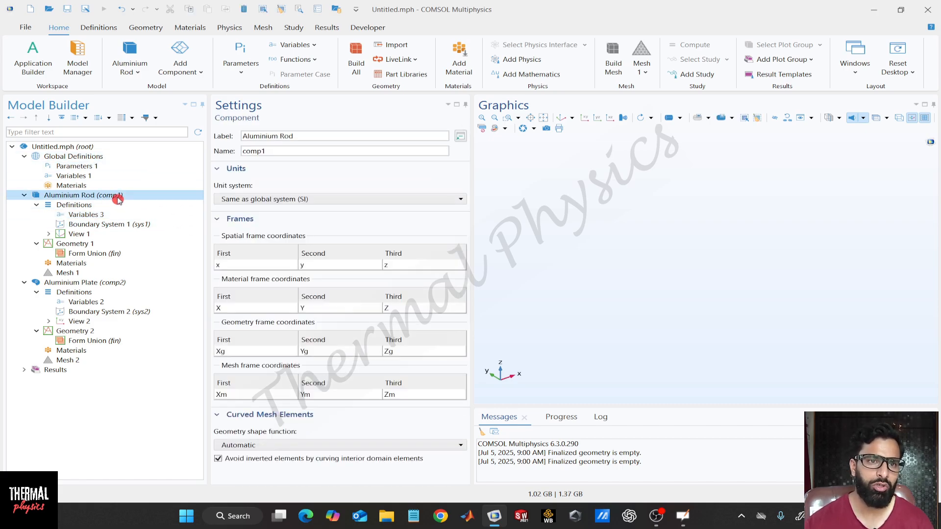
{"action": "left_click", "coordinate": [118, 215]}
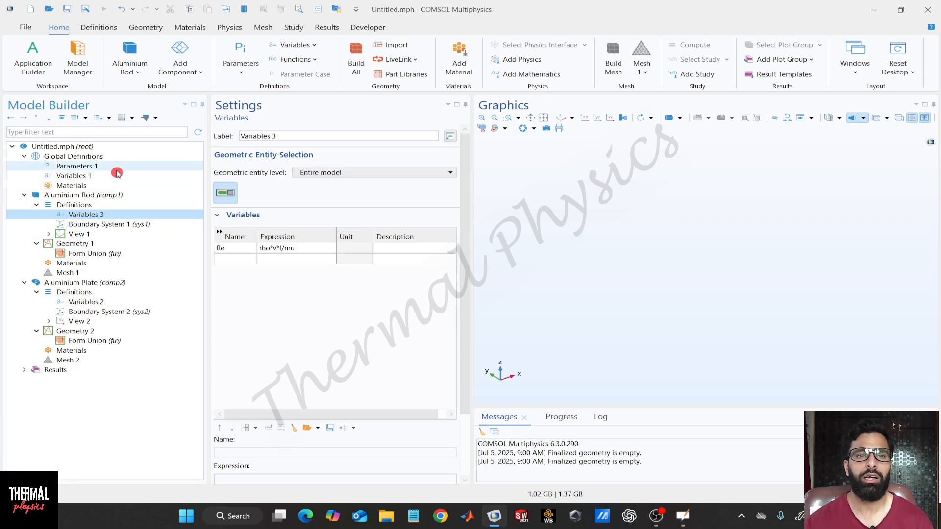
- Define the variable Yu with the expression rho/mu in the Aluminium Plate component's local variables
{"action": "left_click", "coordinate": [110, 302]}
{"action": "left_click", "coordinate": [233, 247]}
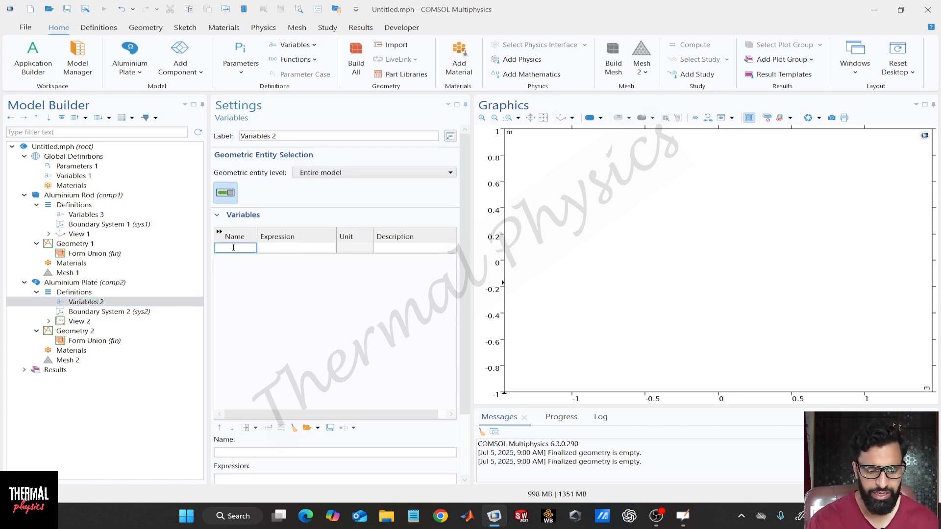
{"action": "type", "text": "Yu"}
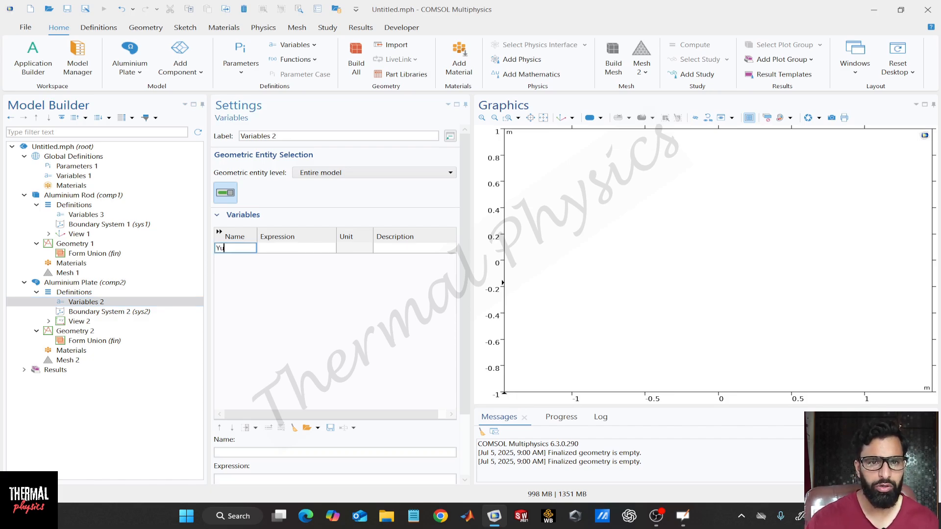
{"action": "left_click", "coordinate": [316, 249]}
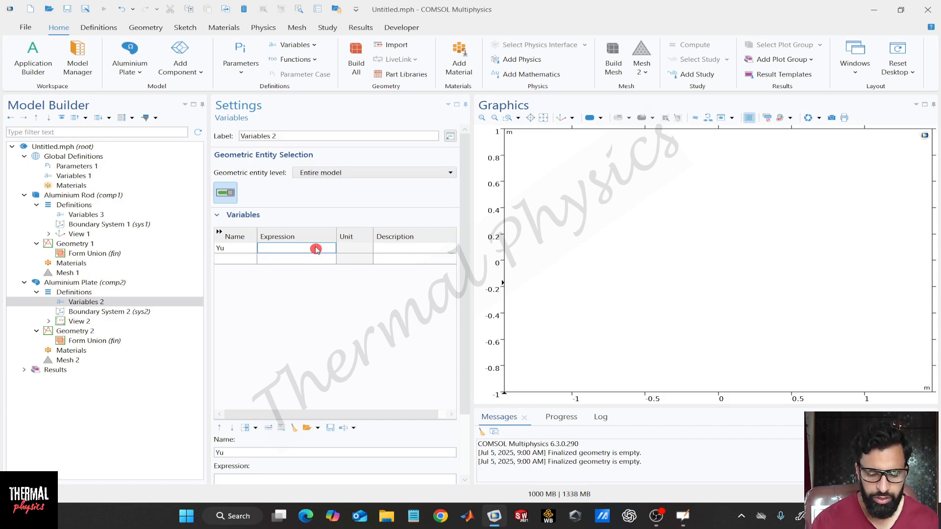
{"action": "type", "text": "rho"}
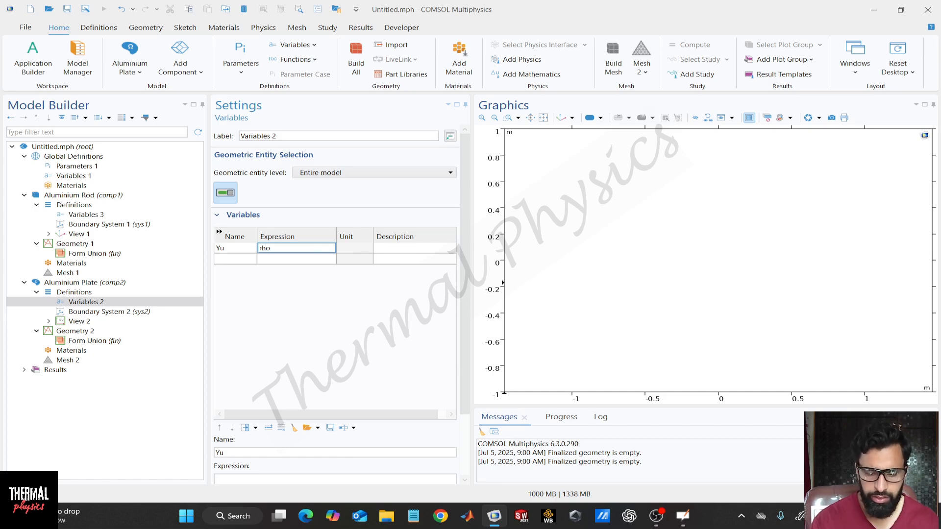
{"action": "type", "text": "/mu"}
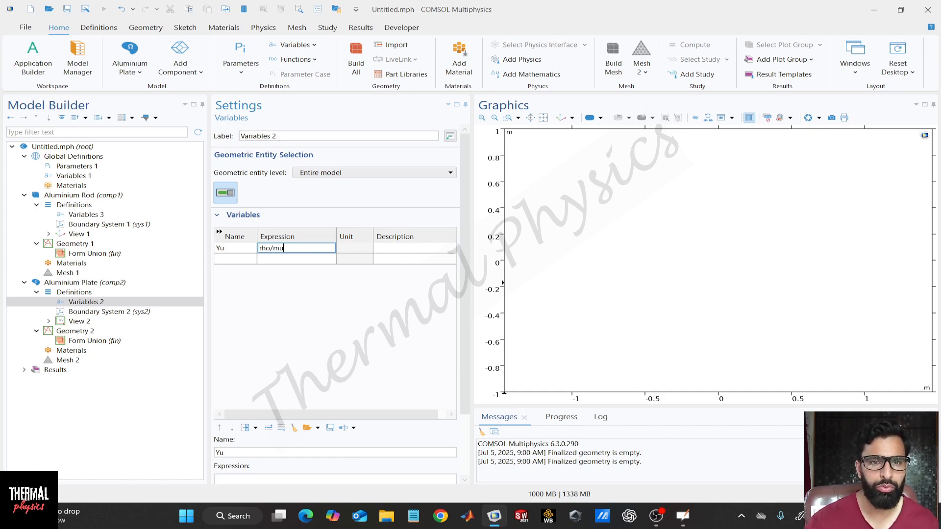
{"action": "left_click", "coordinate": [279, 372]}
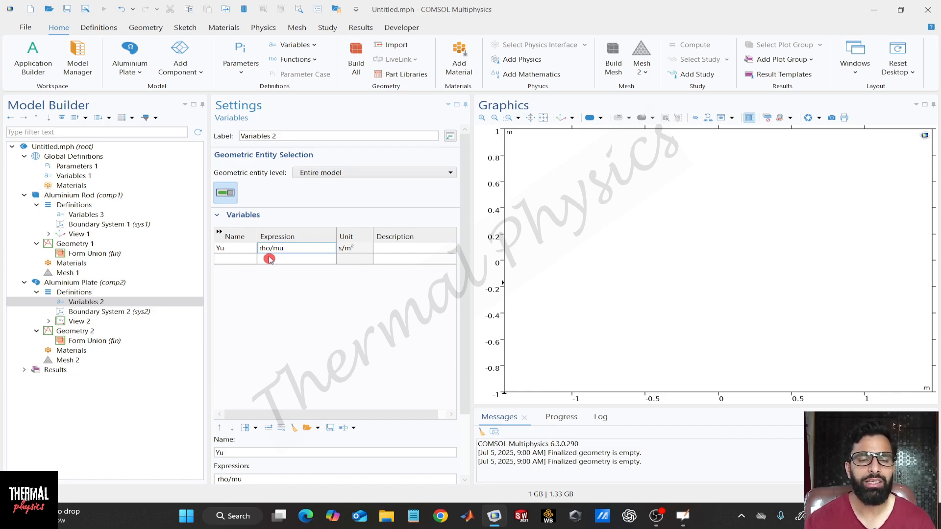
{"action": "left_click", "coordinate": [84, 305]}
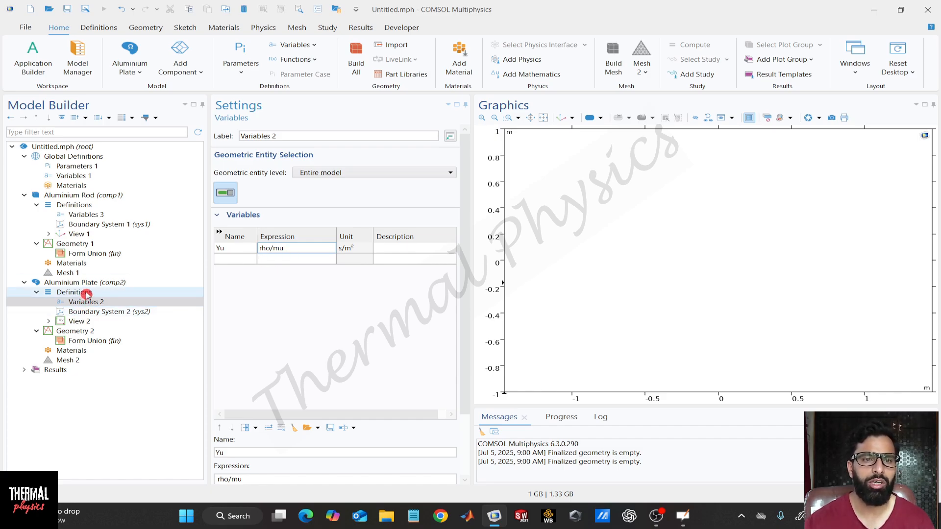
{"action": "left_click", "coordinate": [257, 264]}
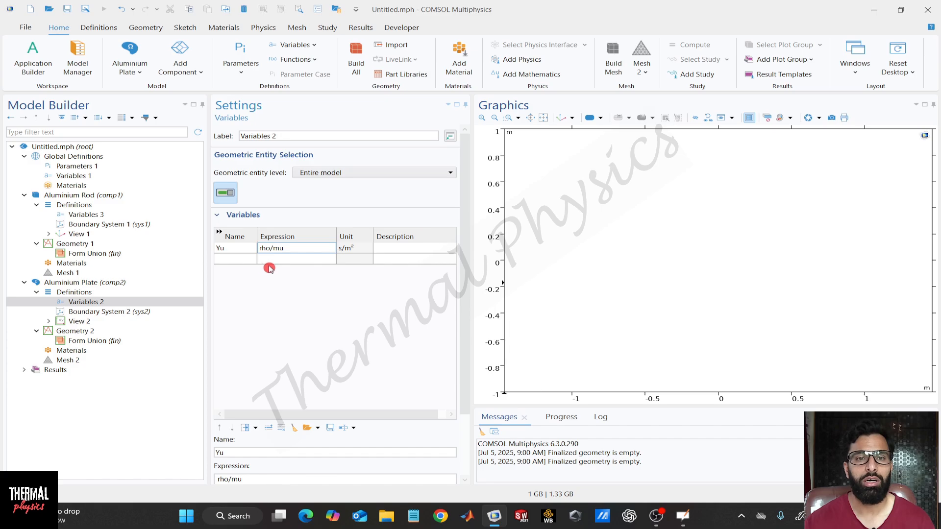
- Examine the global and local function types on offer and select the Aluminium Plate component
{"action": "left_click", "coordinate": [102, 167]}
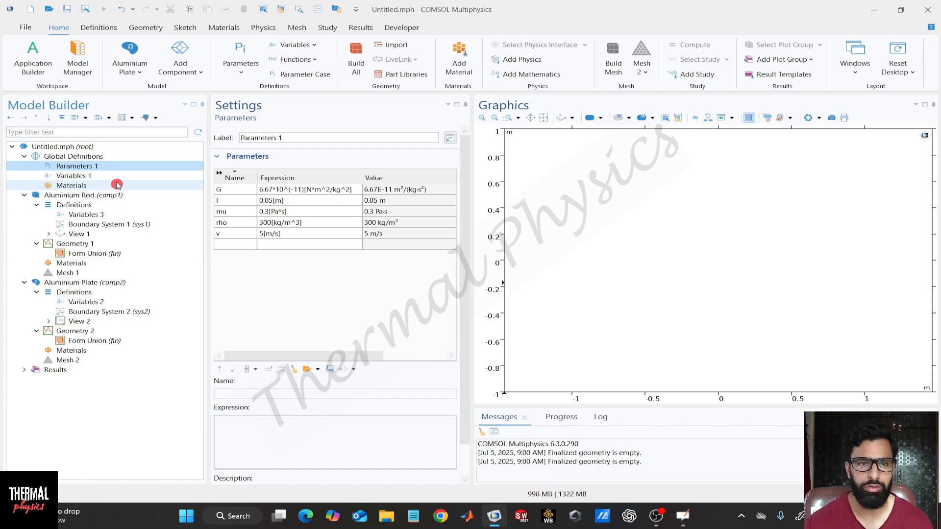
{"action": "left_click", "coordinate": [318, 63]}
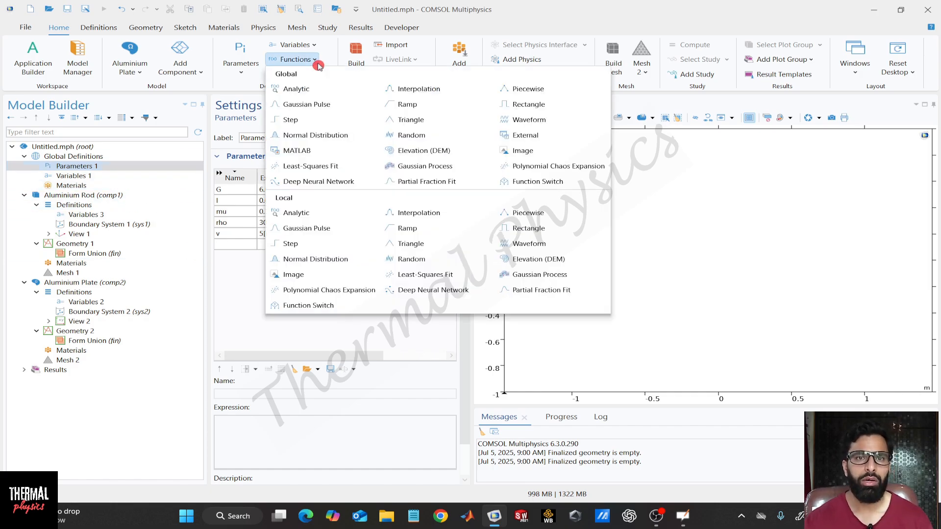
{"action": "left_click", "coordinate": [236, 289]}
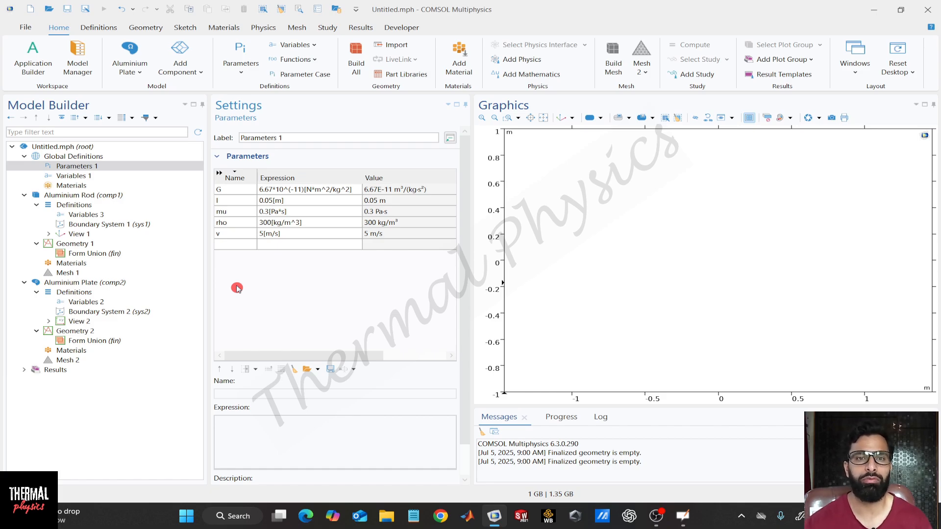
{"action": "left_click", "coordinate": [315, 61]}
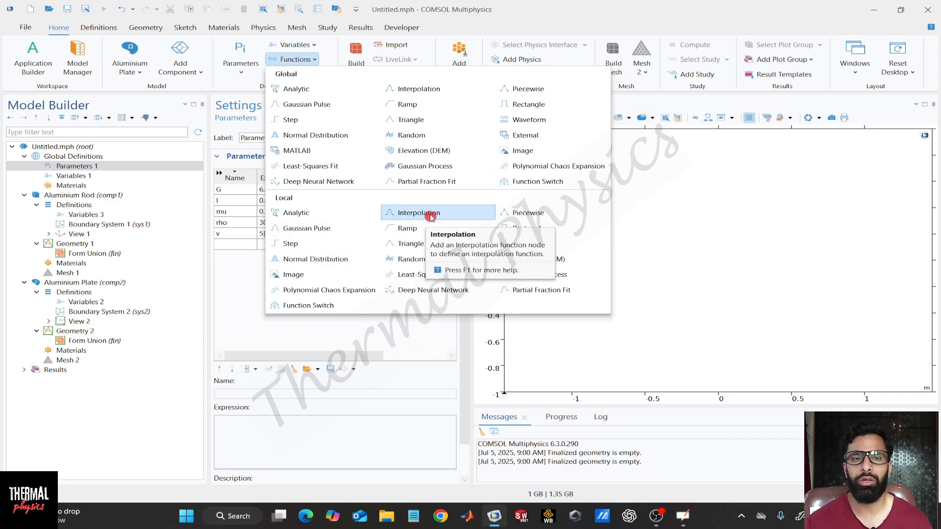
{"action": "left_click", "coordinate": [122, 283]}
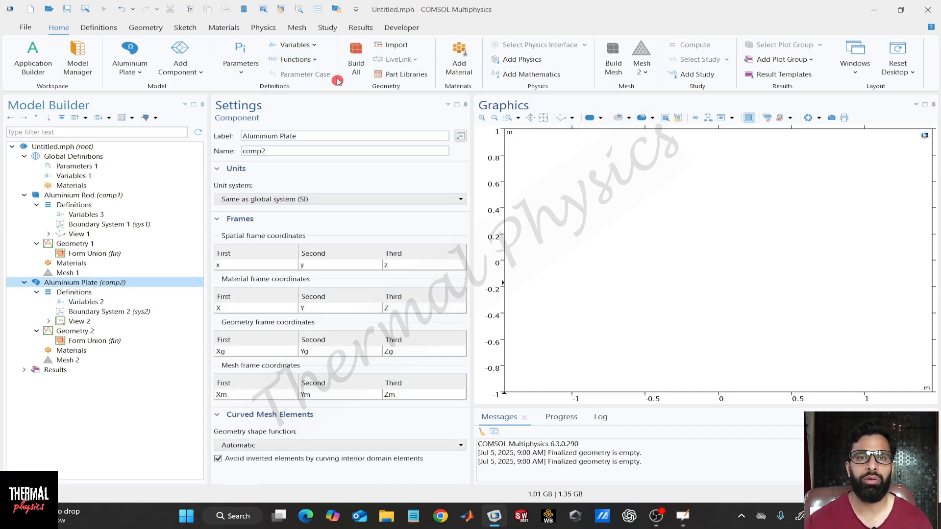
- Add a local Analytic function to the Aluminium Plate and a global Analytic function, then reselect the Aluminium Plate component
{"action": "left_click", "coordinate": [311, 61]}
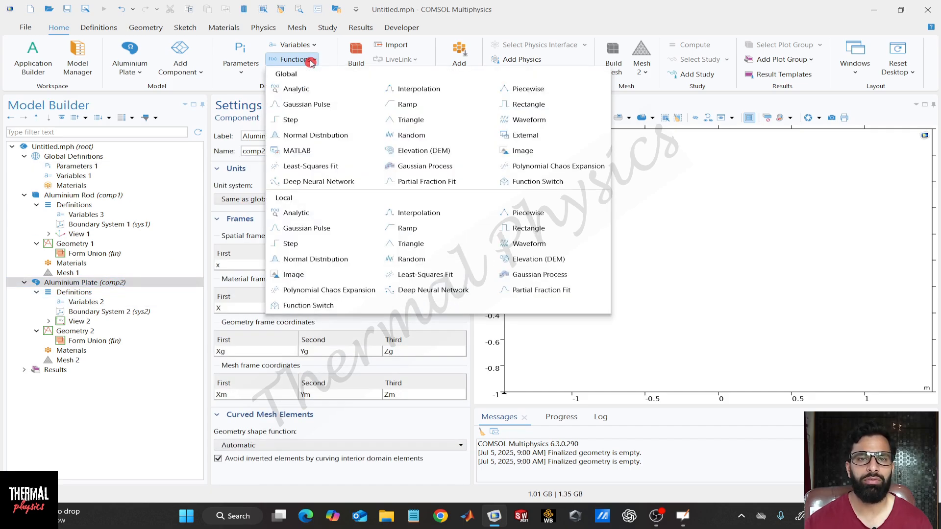
{"action": "left_click", "coordinate": [321, 218]}
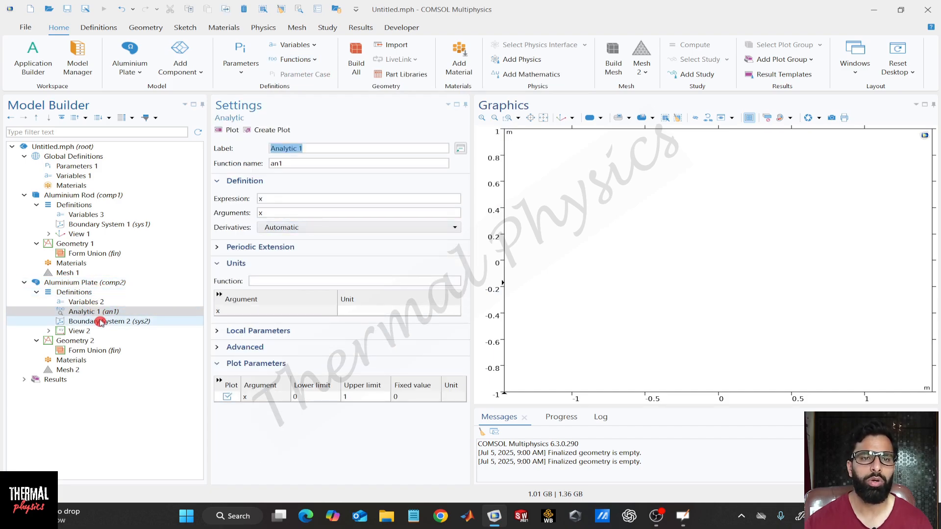
{"action": "left_click", "coordinate": [313, 60]}
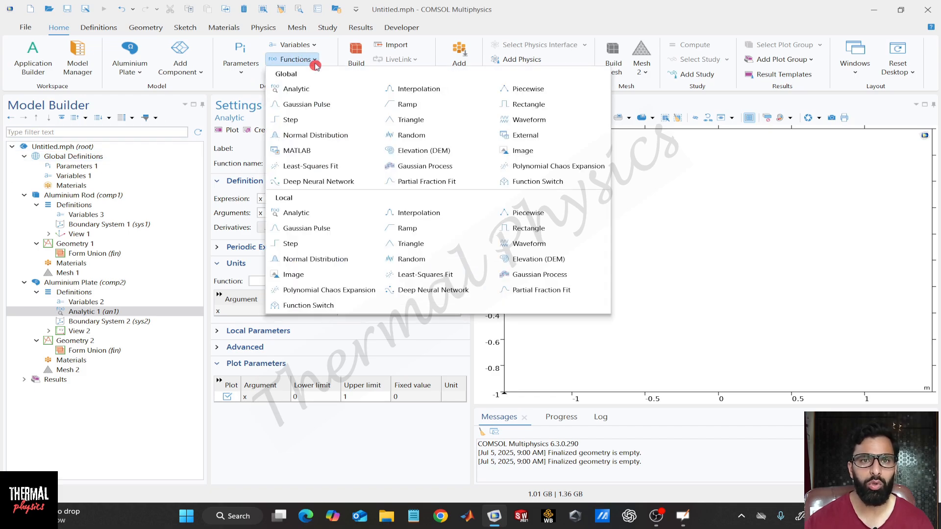
{"action": "left_click", "coordinate": [310, 91]}
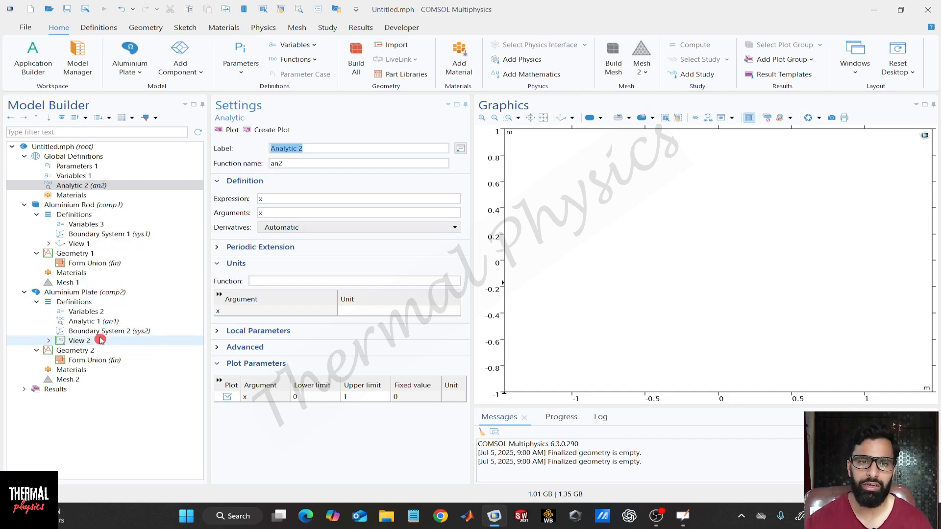
{"action": "left_click", "coordinate": [105, 292]}
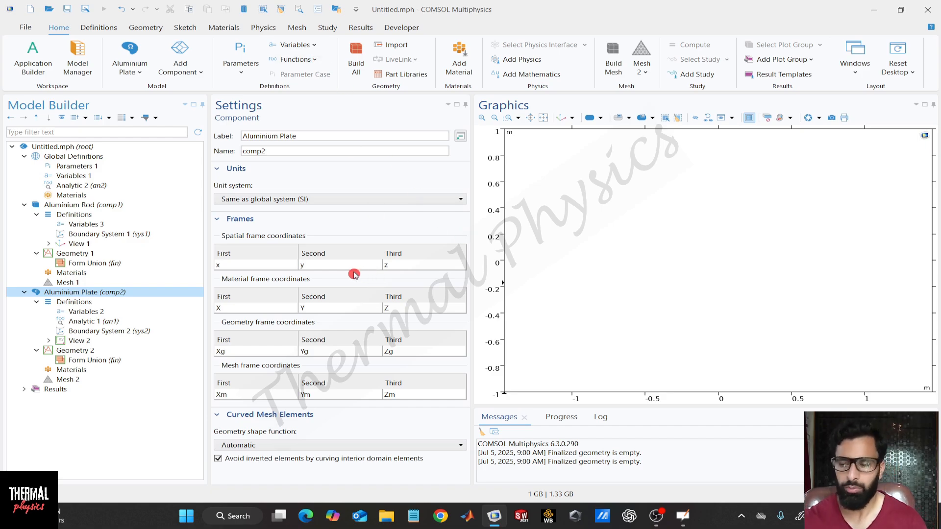
- Switch to OpenBoard and sketch a long, slightly tilted rod with the pen below the heading The Home Tab
{"action": "left_click", "coordinate": [678, 520]}
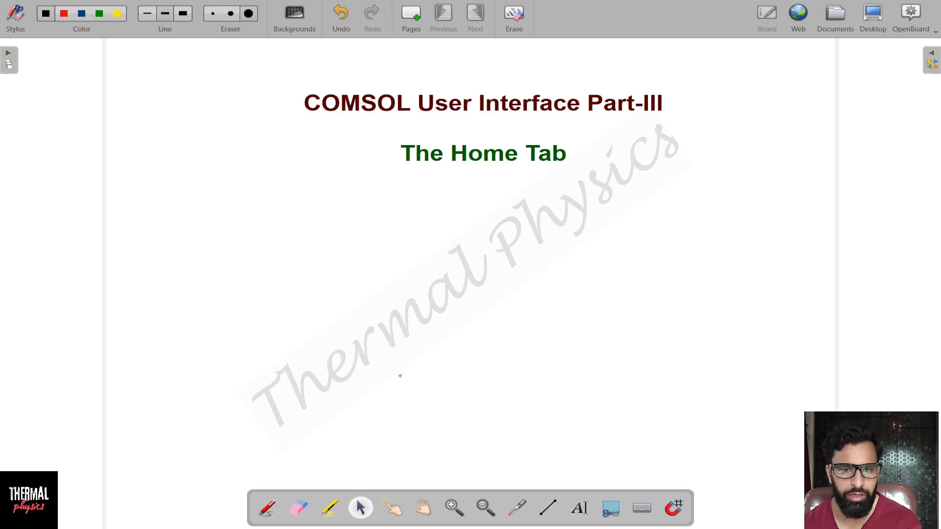
{"action": "left_click", "coordinate": [267, 508]}
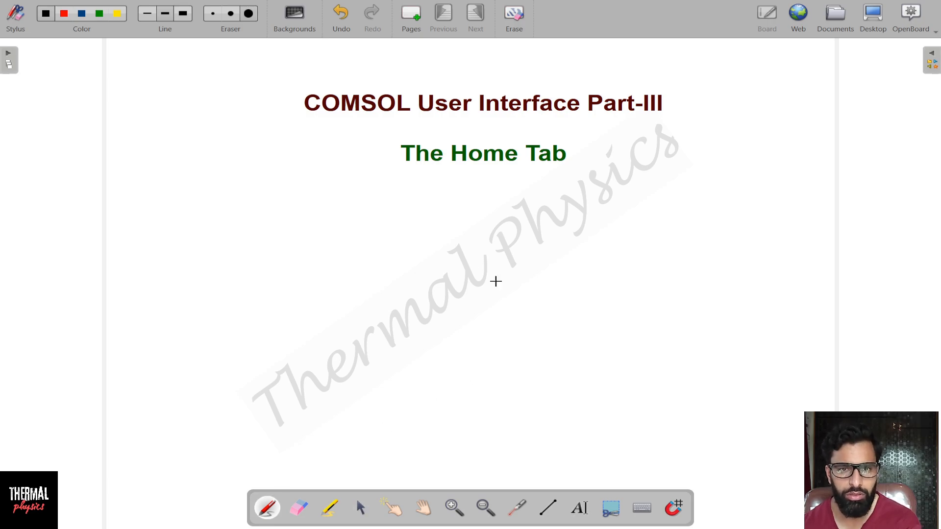
{"action": "mouse_move", "coordinate": [430, 242]}
{"action": "left_mouse_down"}
{"action": "mouse_move", "coordinate": [455, 281]}
{"action": "mouse_move", "coordinate": [458, 238]}
{"action": "mouse_move", "coordinate": [667, 194]}
{"action": "mouse_move", "coordinate": [686, 217]}
{"action": "left_mouse_up"}
{"action": "mouse_move", "coordinate": [450, 287]}
{"action": "left_mouse_down"}
{"action": "mouse_move", "coordinate": [633, 252]}
{"action": "mouse_move", "coordinate": [694, 230]}
{"action": "mouse_move", "coordinate": [685, 217]}
{"action": "left_mouse_up"}
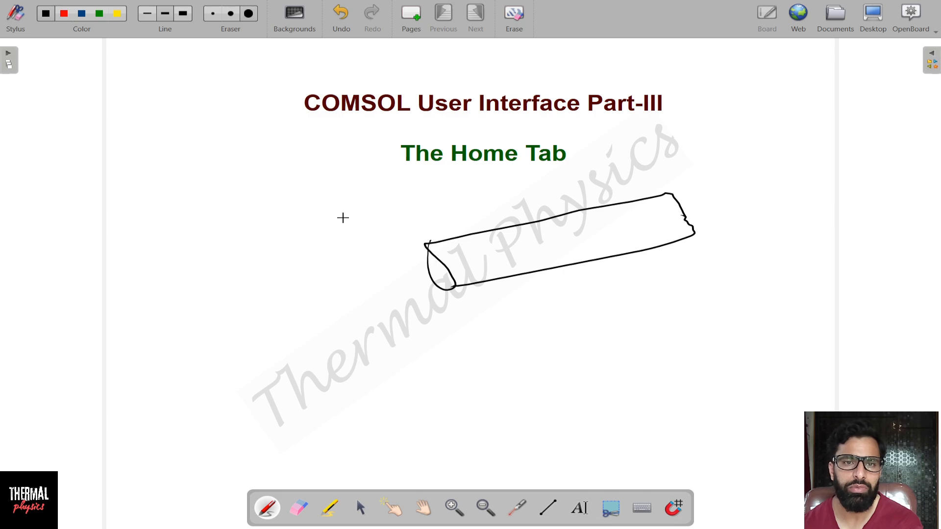
- Handwrite air and 24 hours above the rod, with small wavy flow marks between the two labels
{"action": "left_click_drag", "start_coordinate": [343, 218], "coordinate": [408, 194]}
{"action": "left_click_drag", "start_coordinate": [348, 195], "coordinate": [358, 199]}
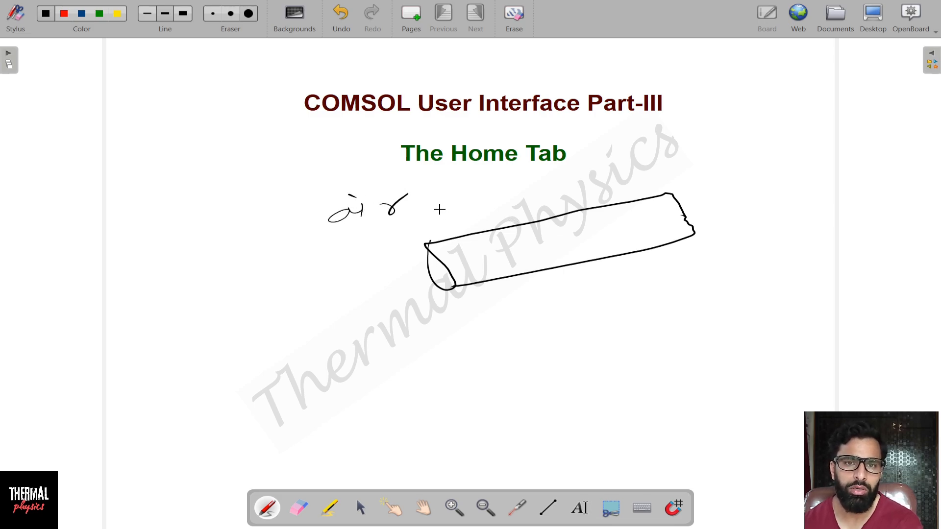
{"action": "mouse_move", "coordinate": [449, 202]}
{"action": "left_mouse_down"}
{"action": "mouse_move", "coordinate": [457, 214]}
{"action": "mouse_move", "coordinate": [483, 209]}
{"action": "left_mouse_up"}
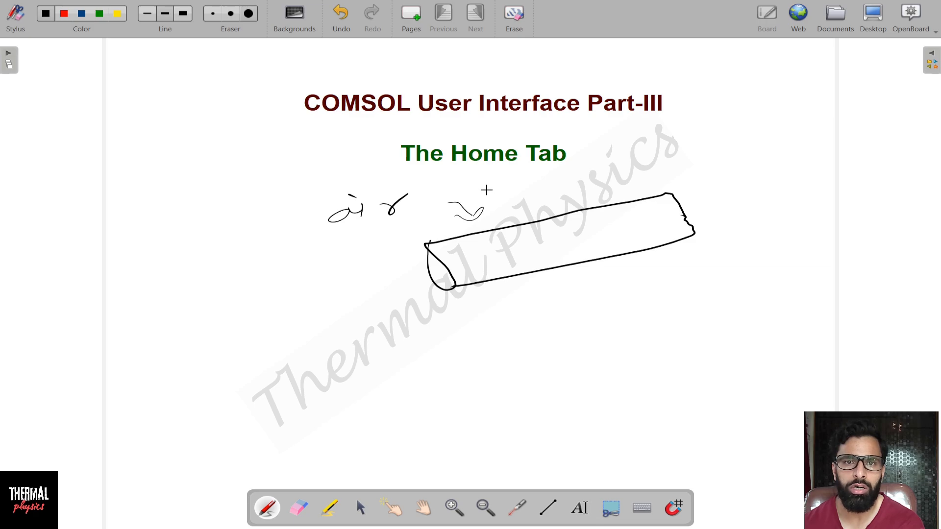
{"action": "left_click_drag", "start_coordinate": [483, 186], "coordinate": [512, 201]}
{"action": "mouse_move", "coordinate": [541, 172]}
{"action": "left_mouse_down"}
{"action": "mouse_move", "coordinate": [570, 185]}
{"action": "mouse_move", "coordinate": [635, 173]}
{"action": "left_mouse_up"}
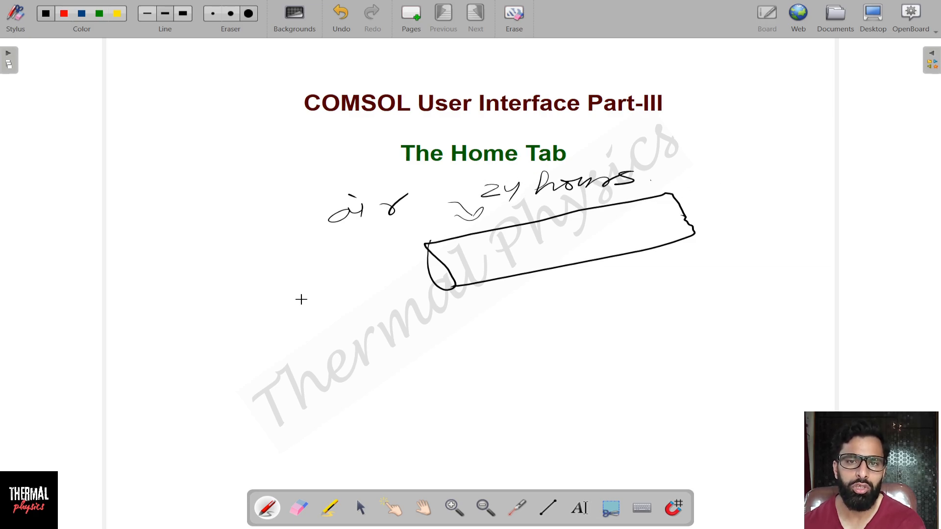
- Draw a long horizontal axis and a crossing vertical axis beneath the rod, and mark their origin with a dot
{"action": "left_click_drag", "start_coordinate": [227, 378], "coordinate": [778, 339]}
{"action": "mouse_move", "coordinate": [329, 291]}
{"action": "left_mouse_down"}
{"action": "mouse_move", "coordinate": [321, 383]}
{"action": "mouse_move", "coordinate": [350, 435]}
{"action": "left_mouse_up"}
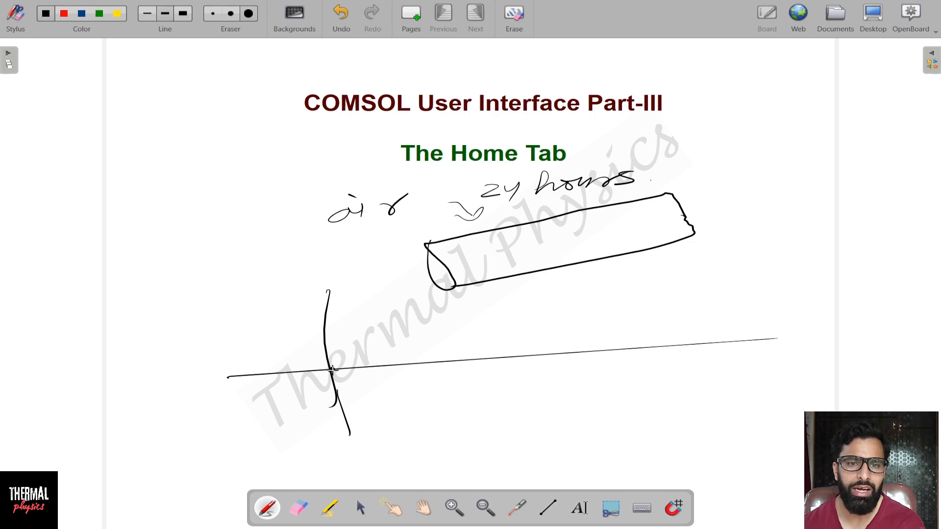
{"action": "left_click", "coordinate": [332, 370]}
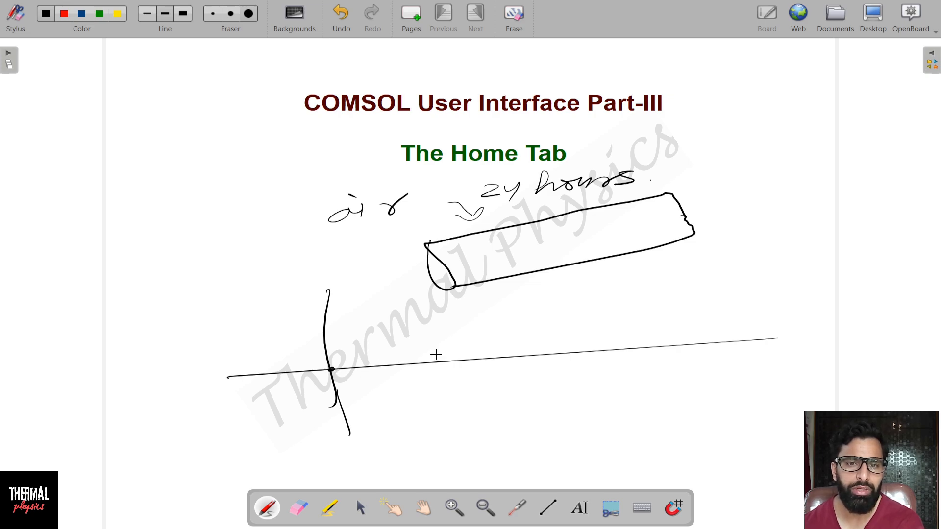
- Handwrite the time and temperature pairs 0 — 2°C and 2 pm — 25°C beside the rod, linked by a dashed line
{"action": "left_click_drag", "start_coordinate": [73, 170], "coordinate": [156, 175]}
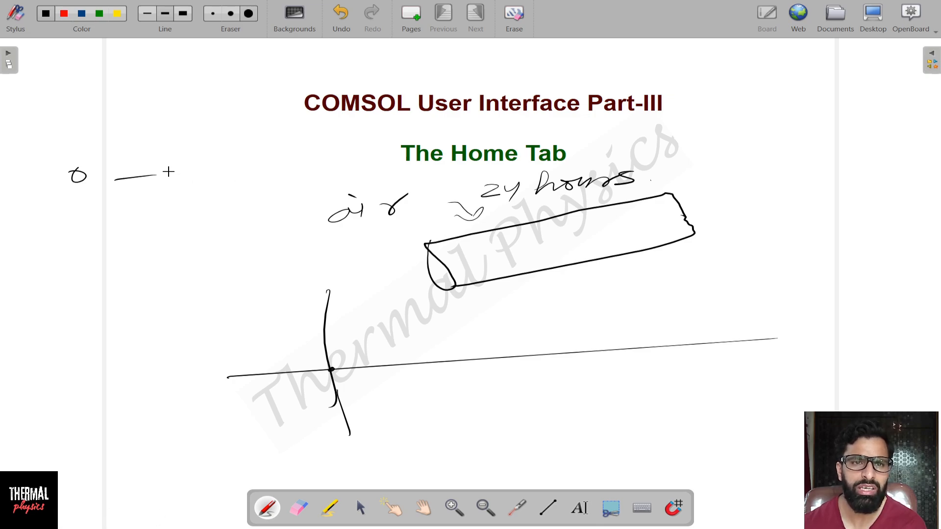
{"action": "mouse_move", "coordinate": [162, 169]}
{"action": "left_mouse_down"}
{"action": "mouse_move", "coordinate": [182, 180]}
{"action": "mouse_move", "coordinate": [195, 167]}
{"action": "left_mouse_up"}
{"action": "left_click_drag", "start_coordinate": [236, 170], "coordinate": [238, 182]}
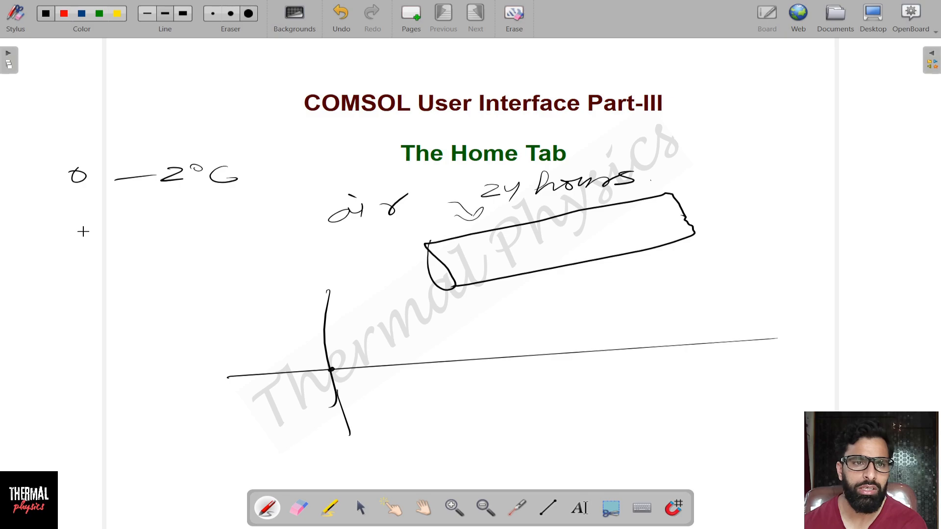
{"action": "mouse_move", "coordinate": [75, 204]}
{"action": "left_mouse_down"}
{"action": "mouse_move", "coordinate": [79, 256]}
{"action": "mouse_move", "coordinate": [104, 295]}
{"action": "mouse_move", "coordinate": [131, 281]}
{"action": "mouse_move", "coordinate": [212, 282]}
{"action": "left_mouse_up"}
{"action": "left_click_drag", "start_coordinate": [256, 265], "coordinate": [289, 282]}
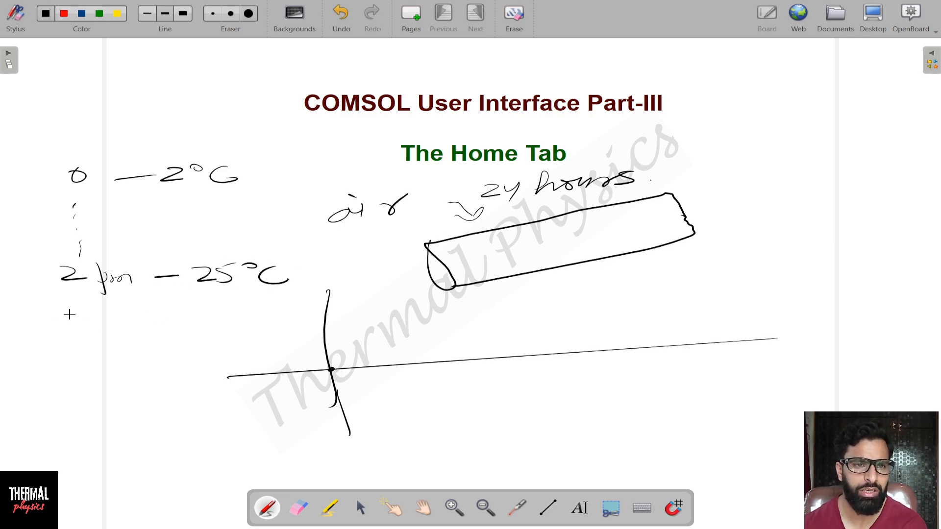
- Continue the handwritten temperature list with a connecting line and the entries 9 pm — 5°C and 12am — 2°C
{"action": "left_click_drag", "start_coordinate": [80, 305], "coordinate": [98, 351]}
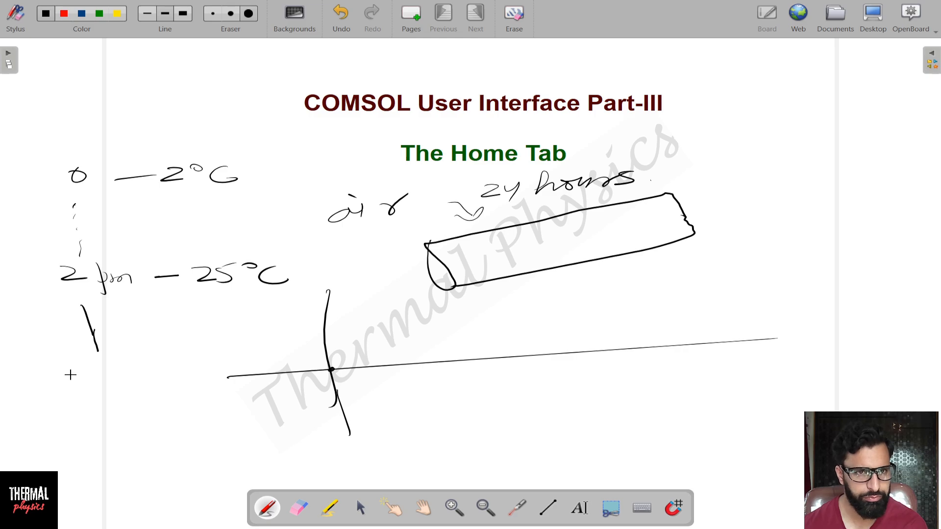
{"action": "left_click_drag", "start_coordinate": [74, 374], "coordinate": [104, 406]}
{"action": "mouse_move", "coordinate": [97, 387]}
{"action": "left_mouse_down"}
{"action": "mouse_move", "coordinate": [110, 378]}
{"action": "mouse_move", "coordinate": [218, 379]}
{"action": "mouse_move", "coordinate": [195, 388]}
{"action": "left_mouse_up"}
{"action": "left_click_drag", "start_coordinate": [226, 363], "coordinate": [259, 379]}
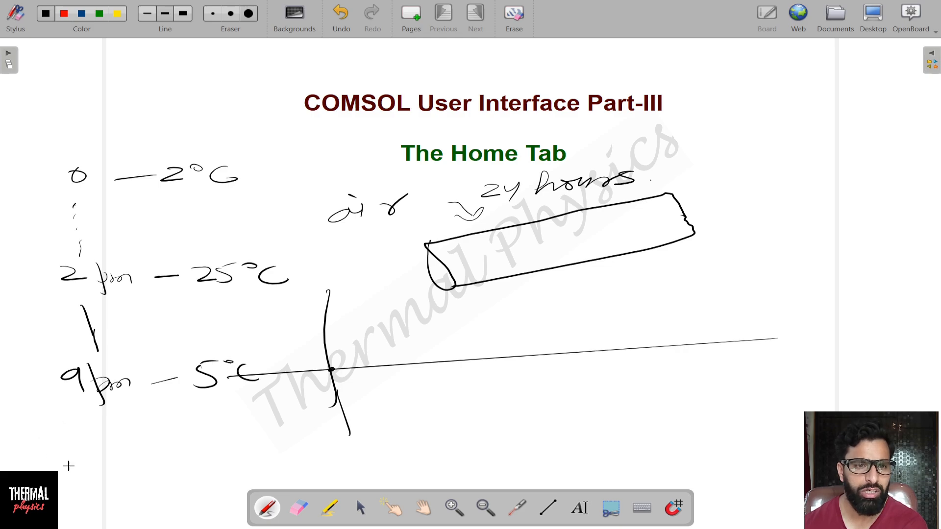
{"action": "left_click_drag", "start_coordinate": [70, 459], "coordinate": [77, 475]}
{"action": "mouse_move", "coordinate": [86, 460]}
{"action": "left_mouse_down"}
{"action": "mouse_move", "coordinate": [112, 472]}
{"action": "mouse_move", "coordinate": [305, 453]}
{"action": "left_mouse_up"}
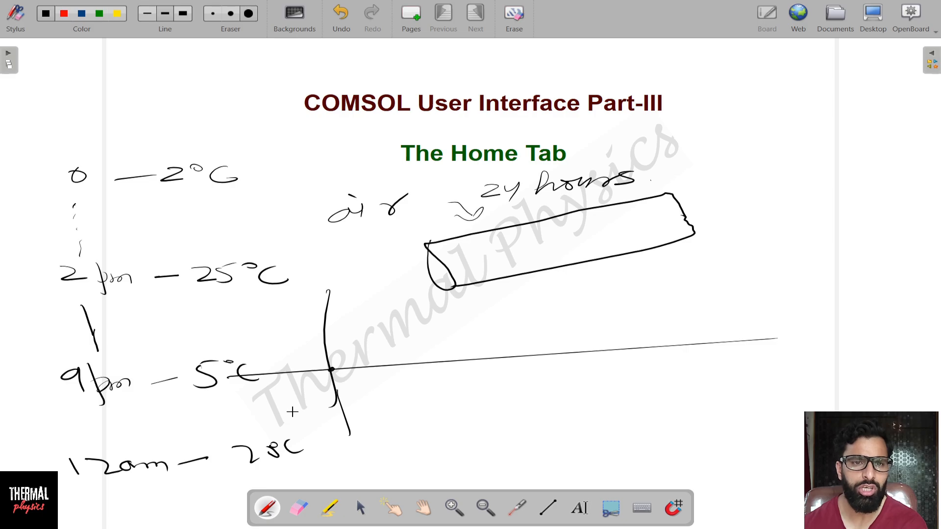
- Draw a one-period wave along the horizontal axis, retrace it, and label it T(t)
{"action": "mouse_move", "coordinate": [331, 369]}
{"action": "left_mouse_down"}
{"action": "mouse_move", "coordinate": [329, 353]}
{"action": "mouse_move", "coordinate": [390, 326]}
{"action": "mouse_move", "coordinate": [466, 330]}
{"action": "mouse_move", "coordinate": [590, 372]}
{"action": "mouse_move", "coordinate": [708, 384]}
{"action": "mouse_move", "coordinate": [764, 339]}
{"action": "left_mouse_up"}
{"action": "mouse_move", "coordinate": [327, 368]}
{"action": "left_mouse_down"}
{"action": "mouse_move", "coordinate": [415, 322]}
{"action": "mouse_move", "coordinate": [472, 323]}
{"action": "mouse_move", "coordinate": [546, 358]}
{"action": "mouse_move", "coordinate": [691, 392]}
{"action": "mouse_move", "coordinate": [733, 381]}
{"action": "mouse_move", "coordinate": [764, 339]}
{"action": "left_mouse_up"}
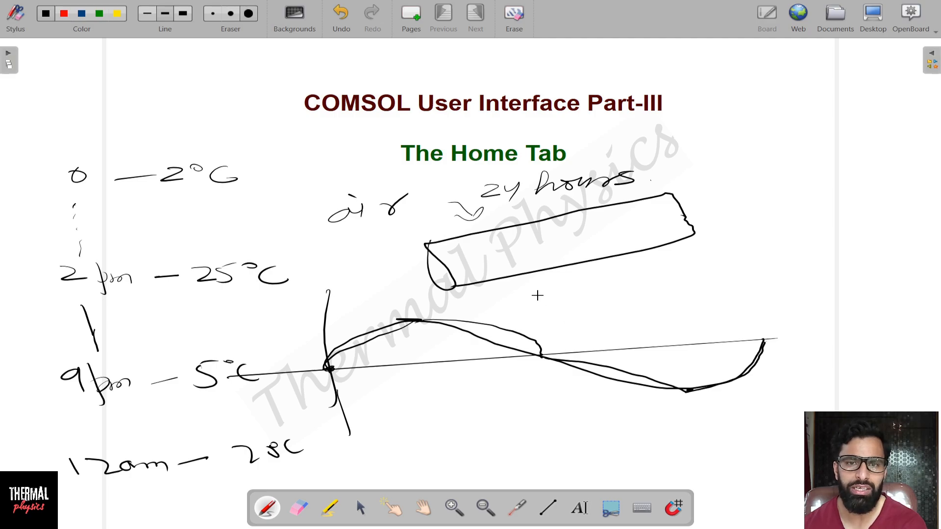
{"action": "mouse_move", "coordinate": [526, 292]}
{"action": "left_mouse_down"}
{"action": "mouse_move", "coordinate": [569, 290]}
{"action": "mouse_move", "coordinate": [550, 321]}
{"action": "left_mouse_up"}
{"action": "mouse_move", "coordinate": [583, 295]}
{"action": "left_mouse_down"}
{"action": "mouse_move", "coordinate": [571, 322]}
{"action": "mouse_move", "coordinate": [582, 331]}
{"action": "left_mouse_up"}
{"action": "mouse_move", "coordinate": [616, 292]}
{"action": "left_mouse_down"}
{"action": "mouse_move", "coordinate": [614, 318]}
{"action": "mouse_move", "coordinate": [622, 306]}
{"action": "mouse_move", "coordinate": [606, 338]}
{"action": "left_mouse_up"}
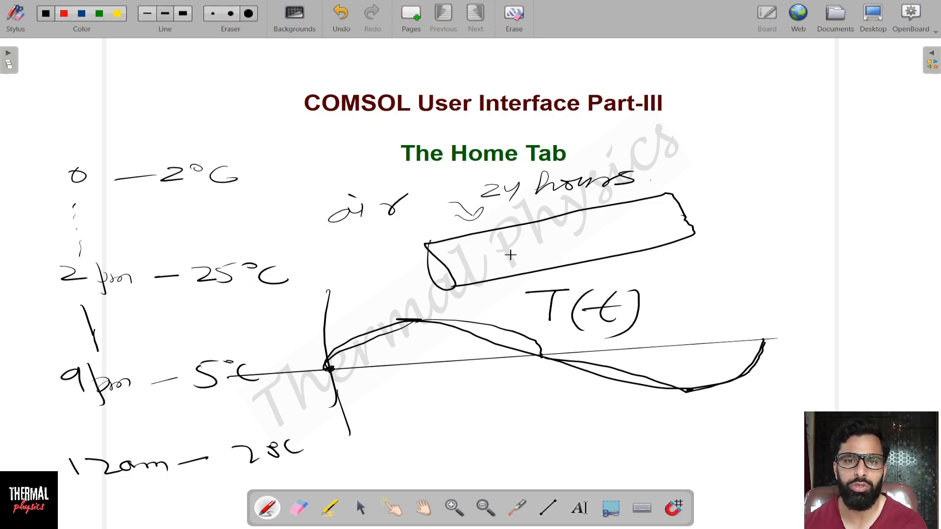
- Add short insulation hatch marks along the rod's upper and lower edges
{"action": "left_click_drag", "start_coordinate": [448, 229], "coordinate": [453, 232]}
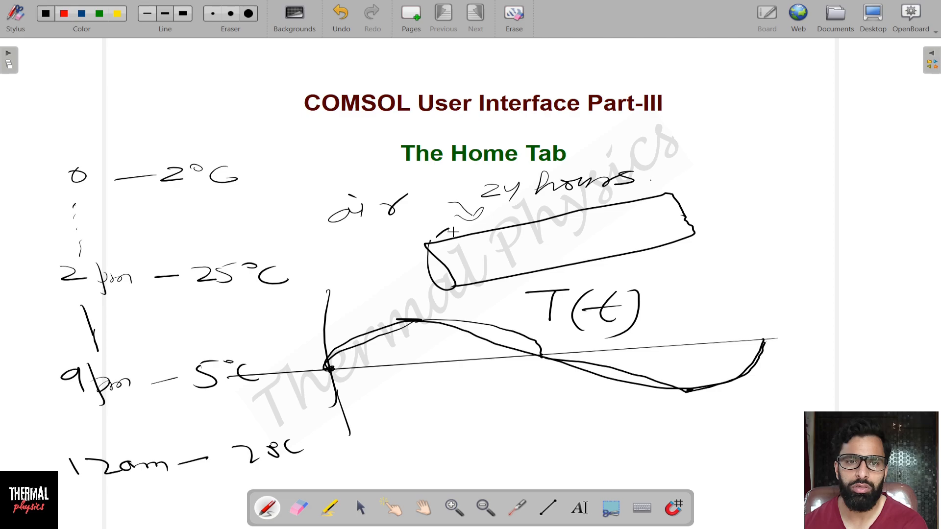
{"action": "left_click_drag", "start_coordinate": [548, 217], "coordinate": [539, 226]}
{"action": "mouse_move", "coordinate": [571, 212]}
{"action": "left_mouse_down"}
{"action": "mouse_move", "coordinate": [561, 222]}
{"action": "mouse_move", "coordinate": [581, 217]}
{"action": "left_mouse_up"}
{"action": "left_click_drag", "start_coordinate": [614, 203], "coordinate": [604, 212]}
{"action": "mouse_move", "coordinate": [641, 198]}
{"action": "left_mouse_down"}
{"action": "mouse_move", "coordinate": [632, 210]}
{"action": "mouse_move", "coordinate": [658, 205]}
{"action": "left_mouse_up"}
{"action": "left_click_drag", "start_coordinate": [696, 191], "coordinate": [675, 203]}
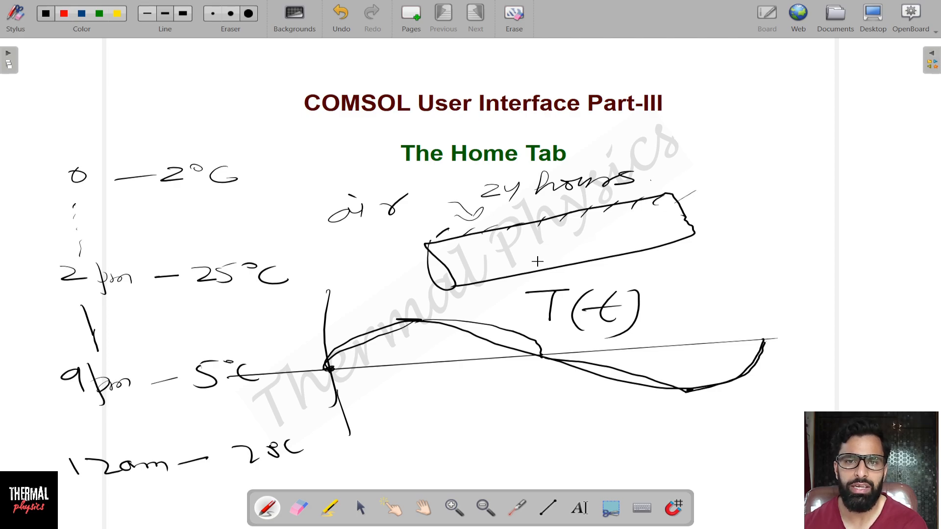
{"action": "left_click_drag", "start_coordinate": [468, 290], "coordinate": [455, 305]}
{"action": "left_click_drag", "start_coordinate": [515, 281], "coordinate": [499, 295]}
{"action": "left_click_drag", "start_coordinate": [557, 272], "coordinate": [539, 287]}
{"action": "left_click_drag", "start_coordinate": [591, 267], "coordinate": [576, 282]}
{"action": "left_click_drag", "start_coordinate": [627, 264], "coordinate": [618, 277]}
{"action": "left_click_drag", "start_coordinate": [668, 255], "coordinate": [654, 267]}
{"action": "left_click_drag", "start_coordinate": [698, 246], "coordinate": [681, 260]}
{"action": "left_click_drag", "start_coordinate": [714, 242], "coordinate": [703, 255]}
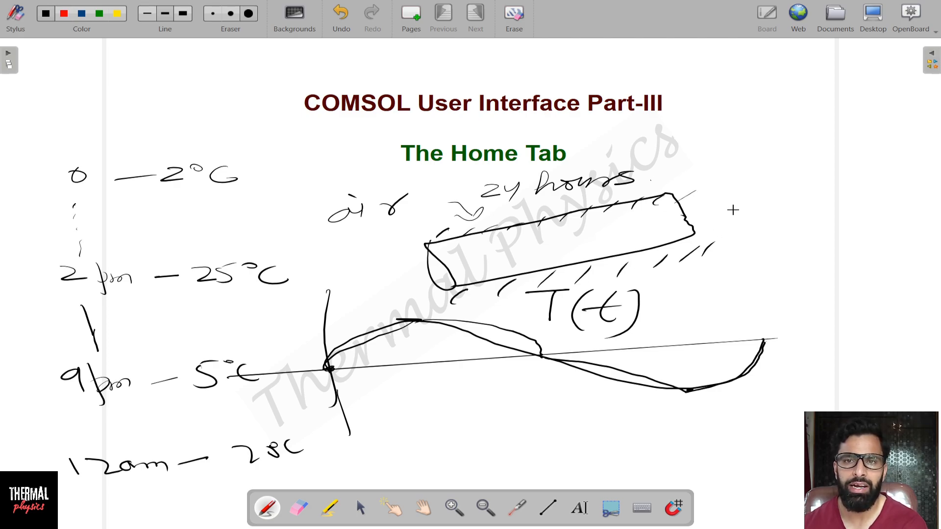
- Mark the rod's end conditions with arrows, labelling the right end 20°C and the left end T(t)
{"action": "mouse_move", "coordinate": [758, 187]}
{"action": "left_mouse_down"}
{"action": "mouse_move", "coordinate": [702, 211]}
{"action": "mouse_move", "coordinate": [733, 216]}
{"action": "left_mouse_up"}
{"action": "left_click_drag", "start_coordinate": [742, 161], "coordinate": [762, 174]}
{"action": "left_click_drag", "start_coordinate": [782, 164], "coordinate": [816, 158]}
{"action": "mouse_move", "coordinate": [803, 162]}
{"action": "left_mouse_down"}
{"action": "mouse_move", "coordinate": [835, 160]}
{"action": "mouse_move", "coordinate": [835, 178]}
{"action": "left_mouse_up"}
{"action": "mouse_move", "coordinate": [392, 268]}
{"action": "left_mouse_down"}
{"action": "mouse_move", "coordinate": [449, 269]}
{"action": "mouse_move", "coordinate": [428, 273]}
{"action": "left_mouse_up"}
{"action": "left_click_drag", "start_coordinate": [318, 241], "coordinate": [319, 263]}
{"action": "mouse_move", "coordinate": [341, 236]}
{"action": "left_mouse_down"}
{"action": "mouse_move", "coordinate": [336, 265]}
{"action": "mouse_move", "coordinate": [362, 265]}
{"action": "mouse_move", "coordinate": [377, 249]}
{"action": "left_mouse_up"}
{"action": "left_click_drag", "start_coordinate": [388, 229], "coordinate": [366, 268]}
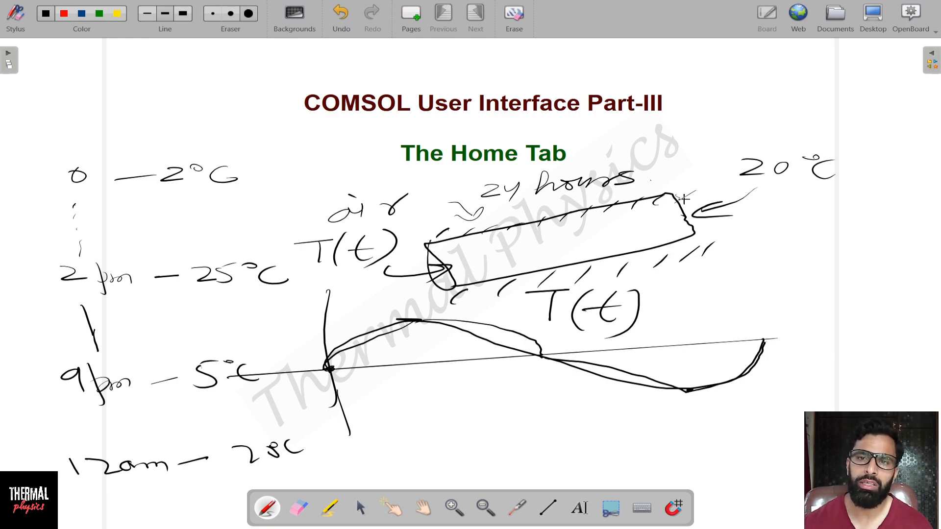
- Emphasize the end conditions by shading the rod's right end, circling 20°C and T(t), and adding arrows at the left end
{"action": "left_click_drag", "start_coordinate": [684, 199], "coordinate": [676, 225]}
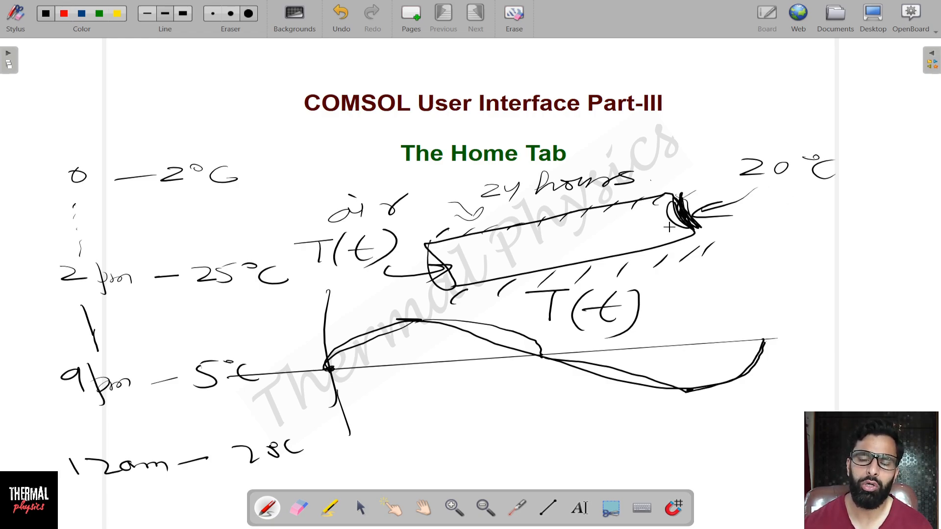
{"action": "mouse_move", "coordinate": [853, 146]}
{"action": "left_mouse_down"}
{"action": "mouse_move", "coordinate": [806, 139]}
{"action": "mouse_move", "coordinate": [719, 187]}
{"action": "mouse_move", "coordinate": [880, 182]}
{"action": "mouse_move", "coordinate": [854, 155]}
{"action": "left_mouse_up"}
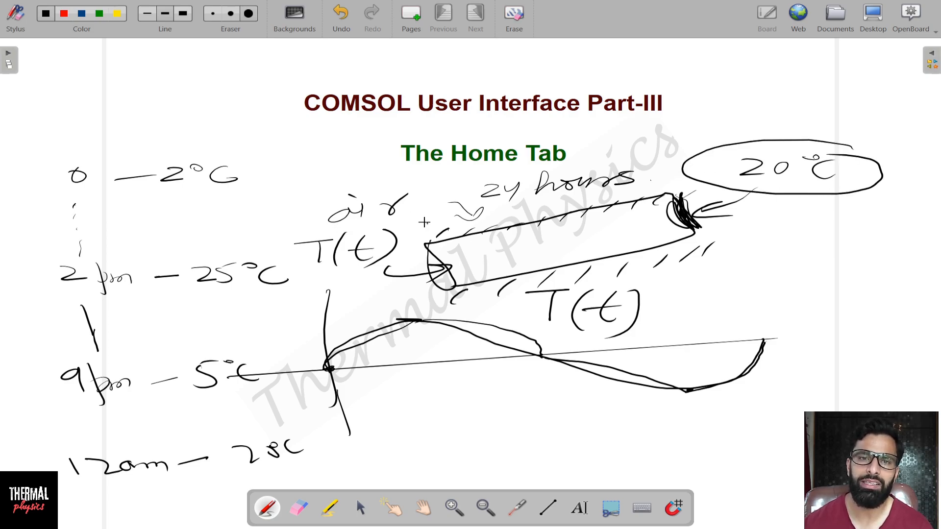
{"action": "mouse_move", "coordinate": [424, 222]}
{"action": "left_mouse_down"}
{"action": "mouse_move", "coordinate": [311, 221]}
{"action": "mouse_move", "coordinate": [314, 274]}
{"action": "mouse_move", "coordinate": [423, 274]}
{"action": "mouse_move", "coordinate": [413, 225]}
{"action": "mouse_move", "coordinate": [402, 227]}
{"action": "left_mouse_up"}
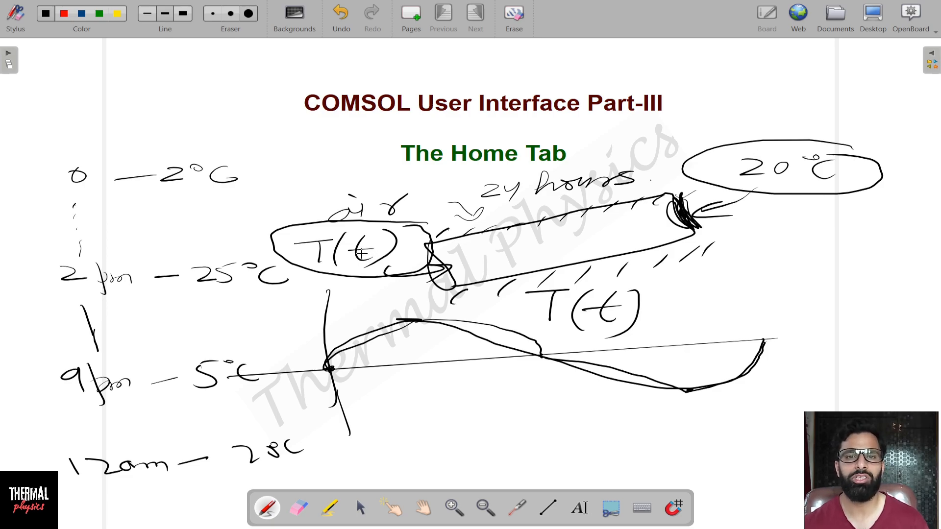
{"action": "mouse_move", "coordinate": [370, 302]}
{"action": "left_mouse_down"}
{"action": "mouse_move", "coordinate": [429, 289]}
{"action": "mouse_move", "coordinate": [410, 299]}
{"action": "left_mouse_up"}
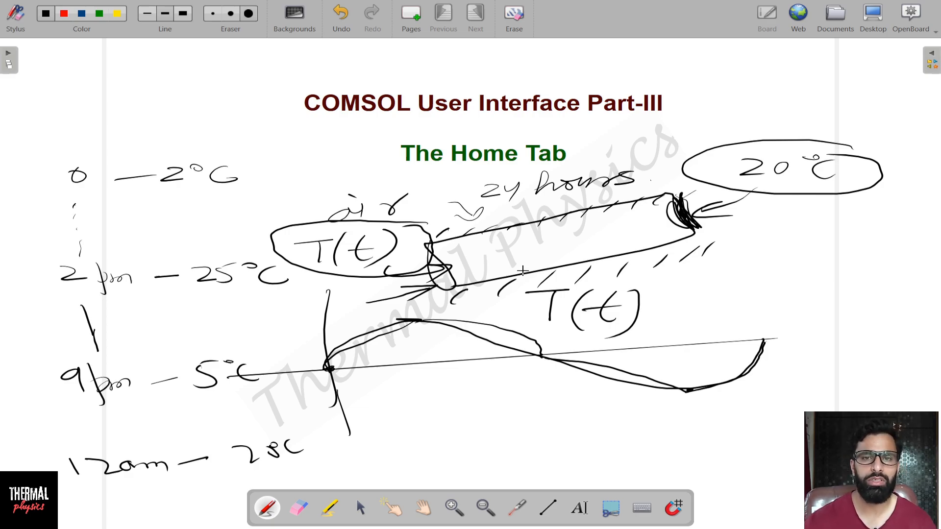
- Switch back to COMSOL Multiphysics and select the Definitions node of the Aluminium Rod component
{"action": "key", "text": "super"}
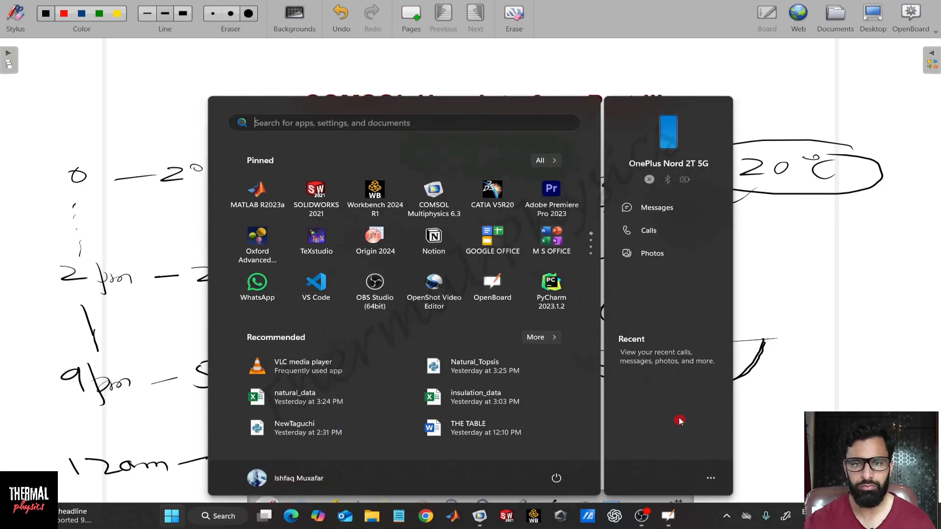
{"action": "mouse_move", "coordinate": [645, 522]}
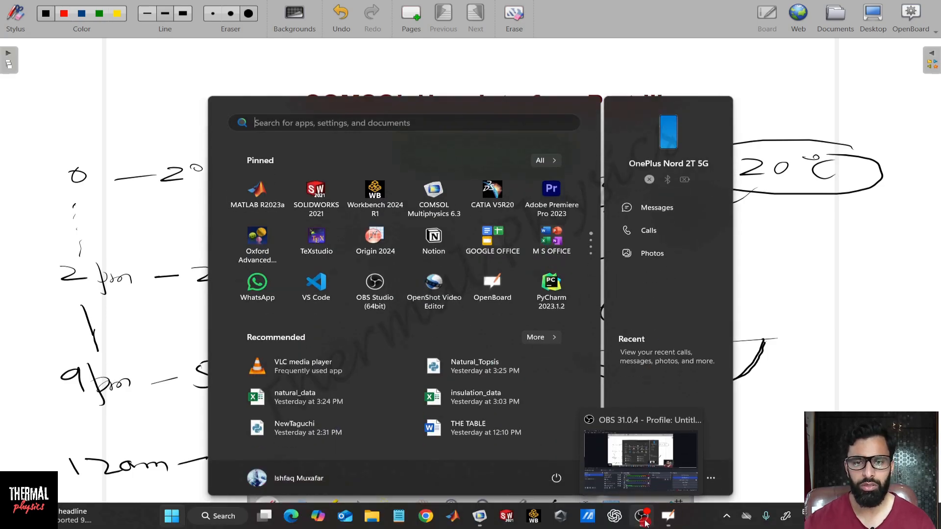
{"action": "left_click", "coordinate": [479, 516]}
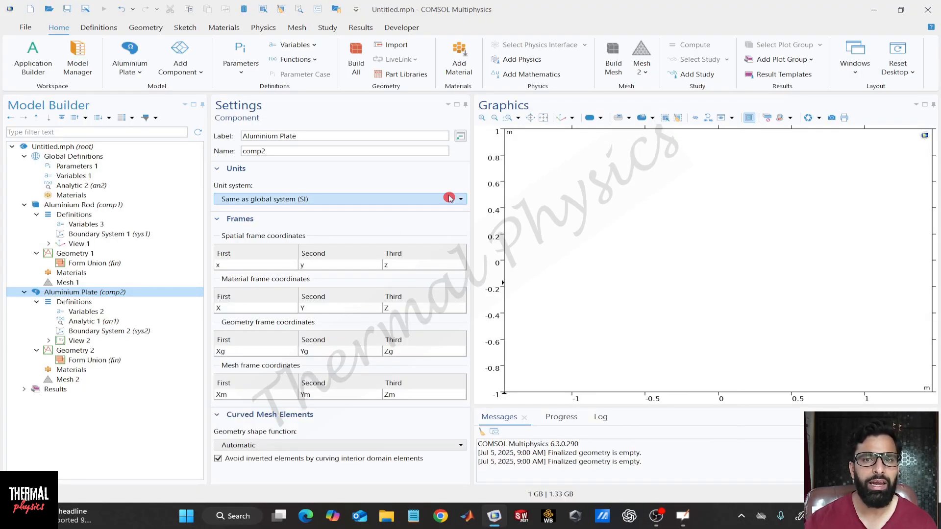
{"action": "left_click", "coordinate": [96, 206]}
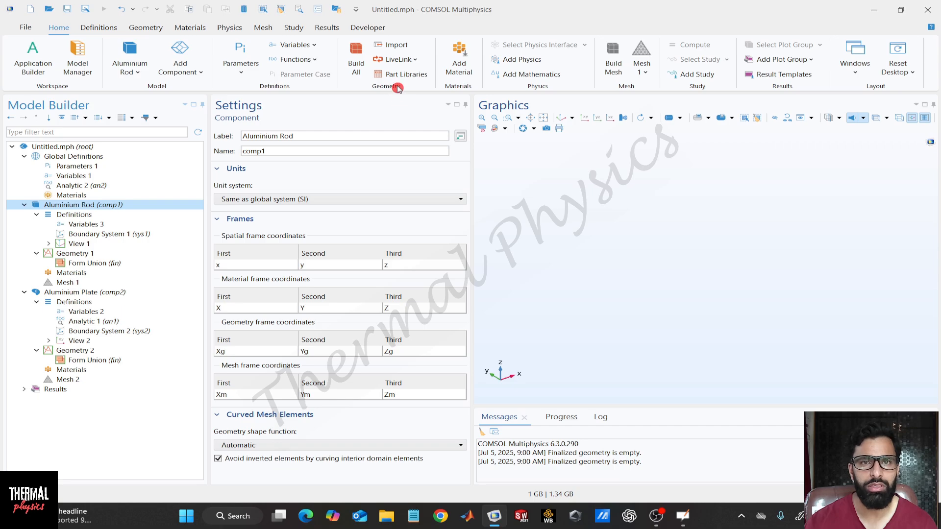
{"action": "right_click", "coordinate": [99, 208]}
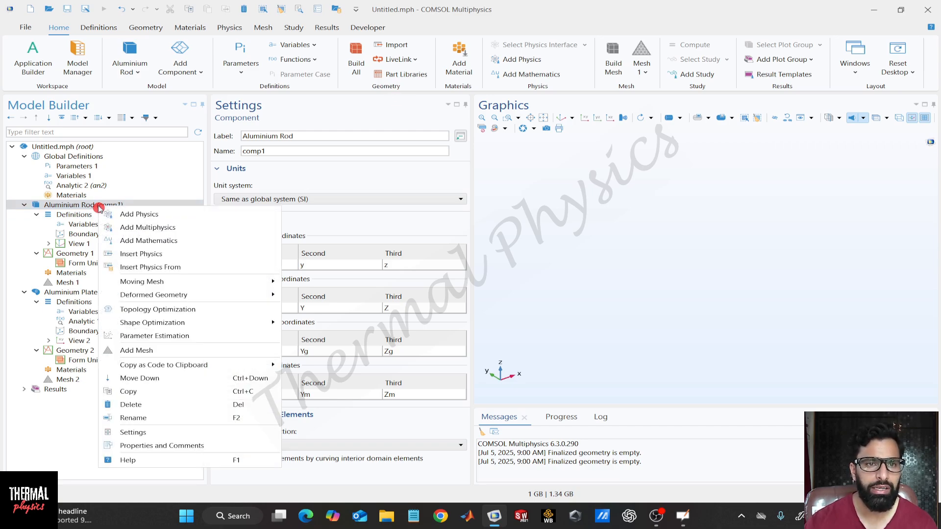
{"action": "left_click", "coordinate": [93, 219]}
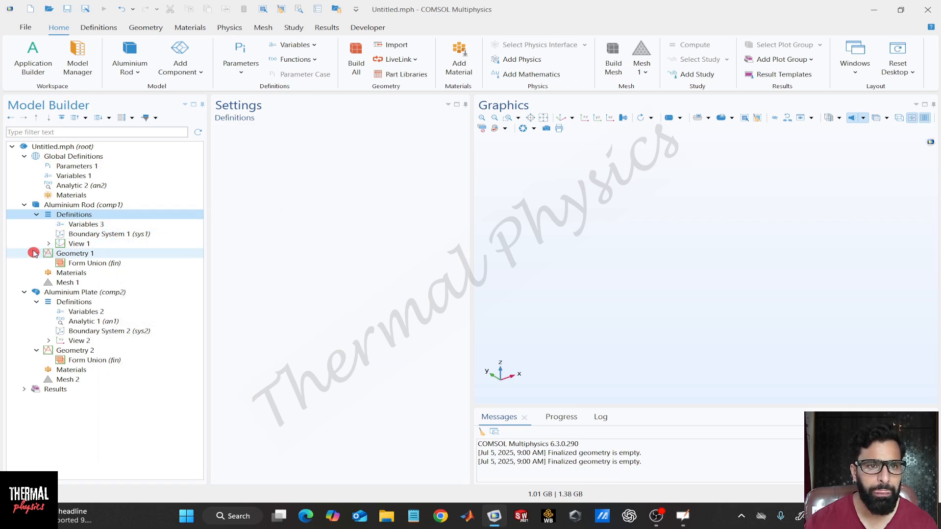
- Add a solid cylinder of radius 1 m and height 4 m to the Aluminium Rod's geometry and build it
{"action": "left_click", "coordinate": [100, 254]}
{"action": "right_click", "coordinate": [100, 255]}
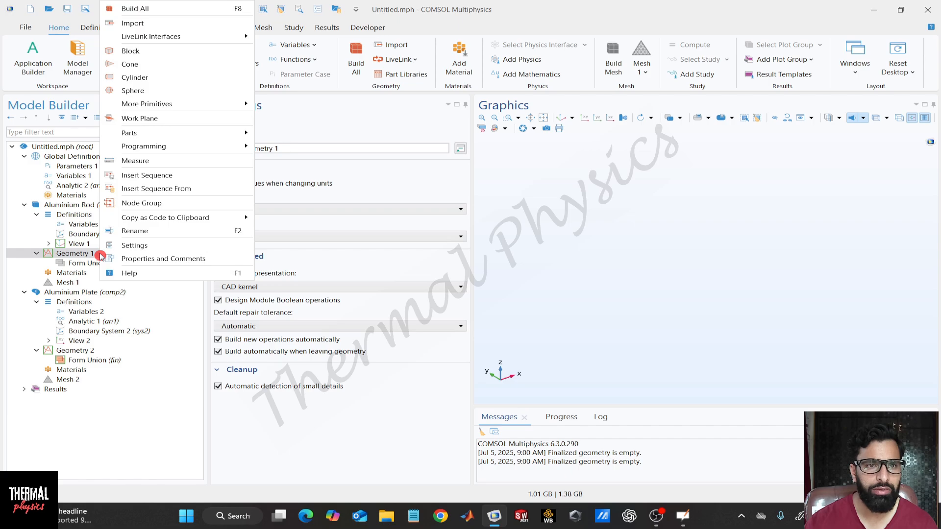
{"action": "left_click", "coordinate": [155, 78]}
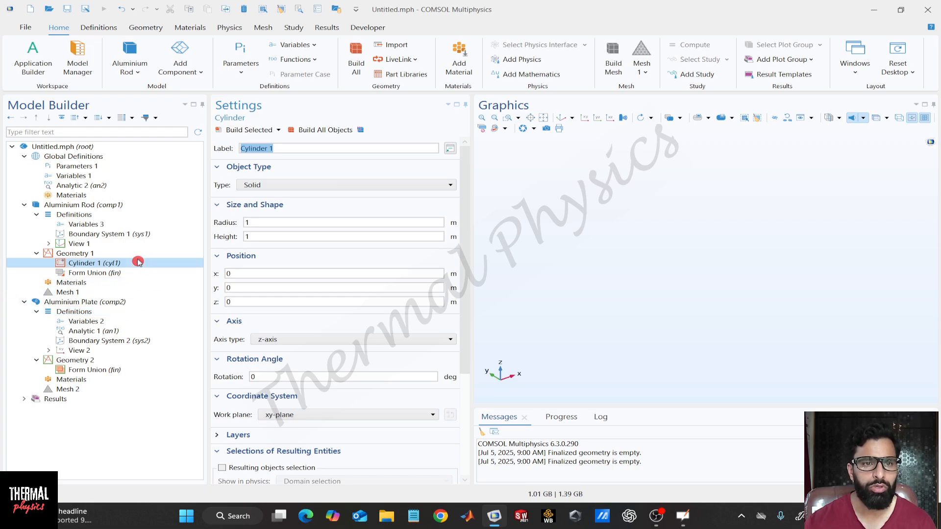
{"action": "left_click", "coordinate": [260, 222]}
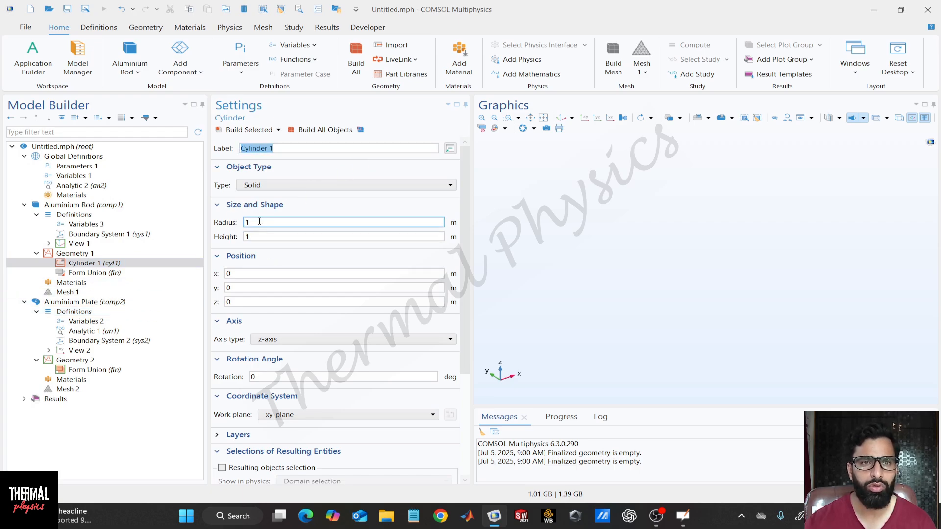
{"action": "left_click", "coordinate": [259, 238]}
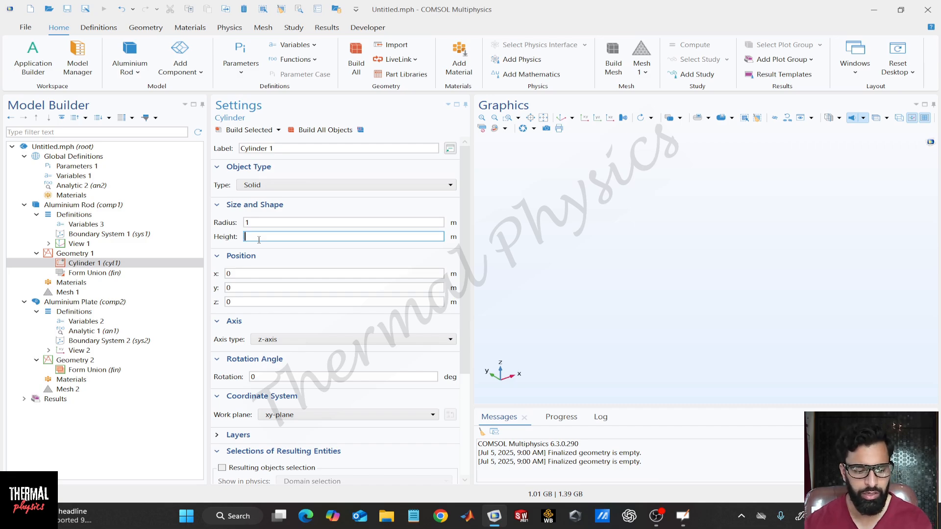
{"action": "type", "text": "4"}
{"action": "left_click", "coordinate": [316, 131]}
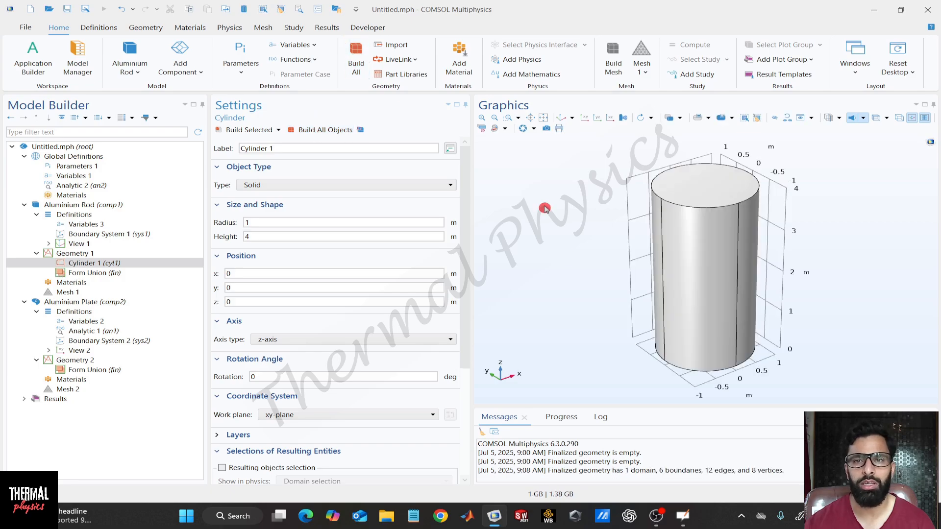
{"action": "left_click_drag", "start_coordinate": [596, 208], "coordinate": [536, 230]}
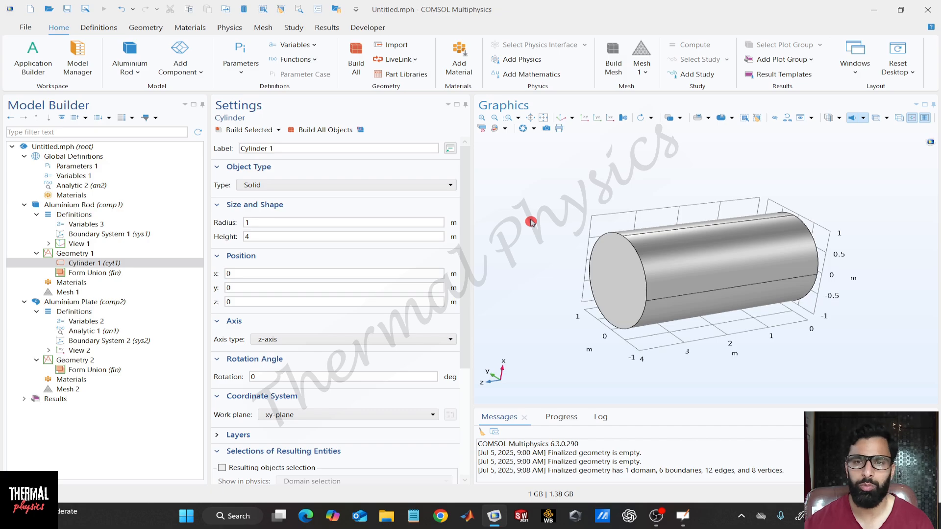
{"action": "mouse_move", "coordinate": [531, 222]}
{"action": "left_mouse_down"}
{"action": "mouse_move", "coordinate": [546, 214]}
{"action": "mouse_move", "coordinate": [529, 219]}
{"action": "left_mouse_up"}
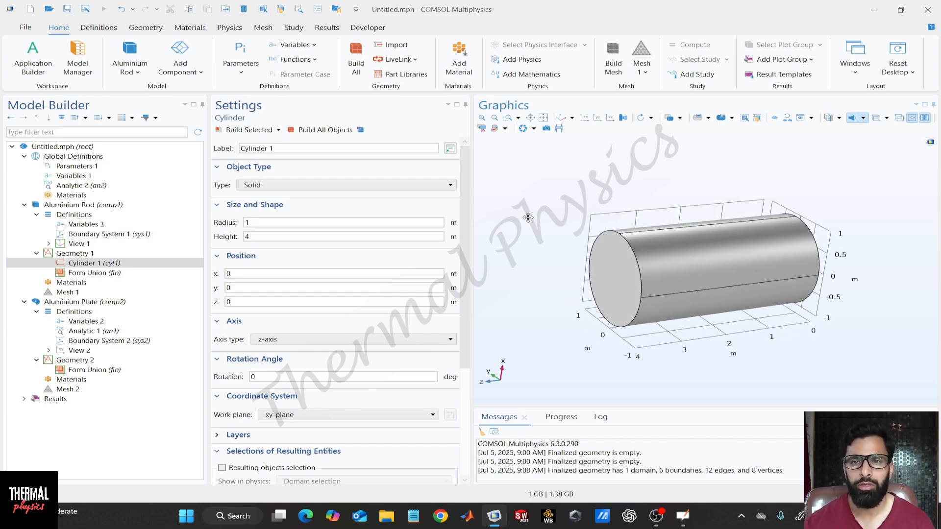
- Open the material library for the Aluminium Rod component and search it for Aluminium
{"action": "left_click", "coordinate": [67, 285]}
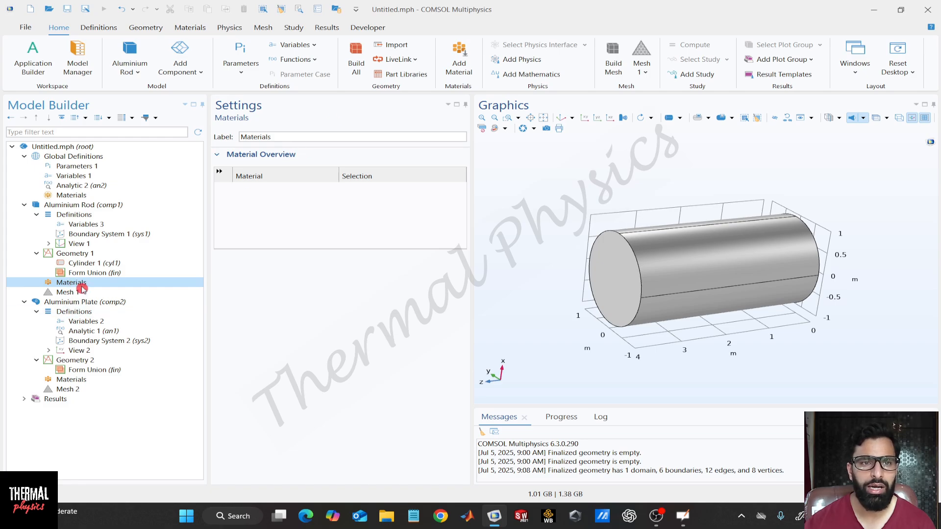
{"action": "right_click", "coordinate": [89, 284]}
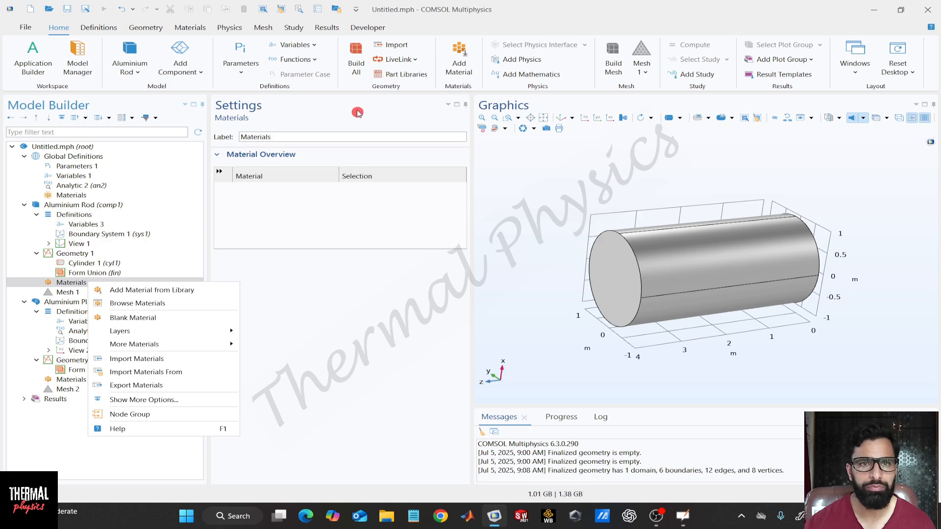
{"action": "left_click", "coordinate": [465, 63]}
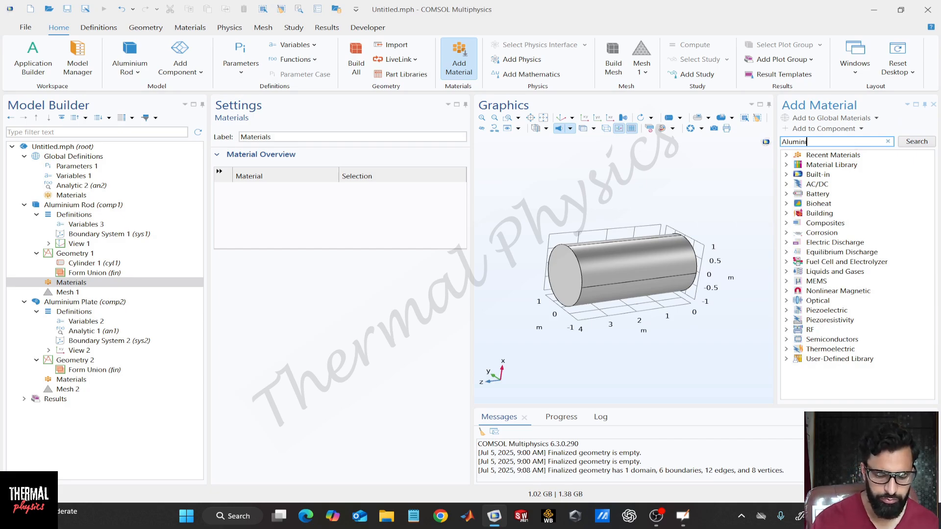
{"action": "left_click", "coordinate": [854, 146]}
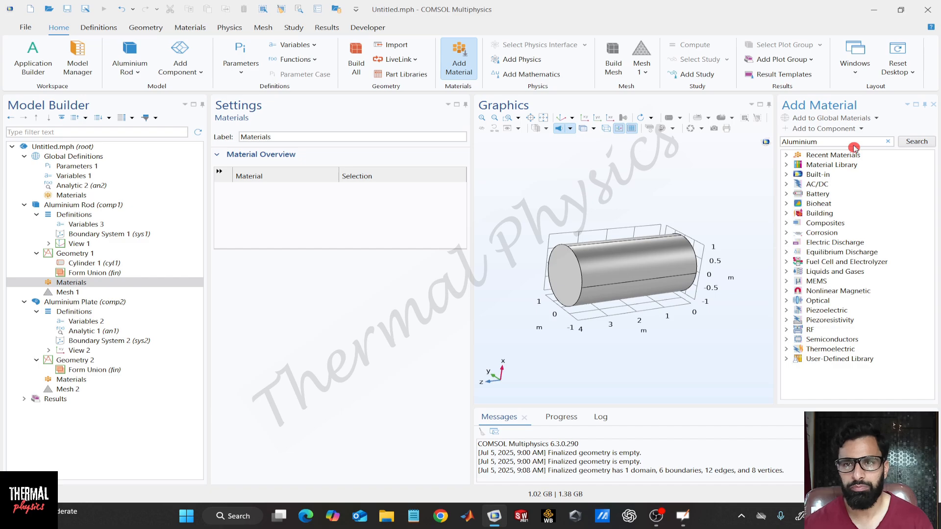
{"action": "key", "text": "Return"}
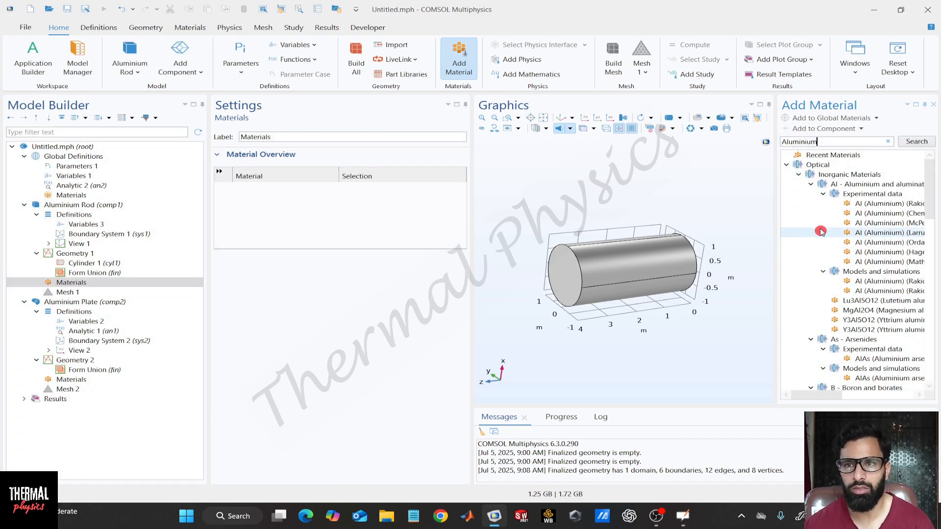
- Add the experimental-data material Al (Aluminium) (Rakic 1995: n,k 0.000124-200 um) to the Aluminium Rod component and close the material library
{"action": "left_click", "coordinate": [888, 204]}
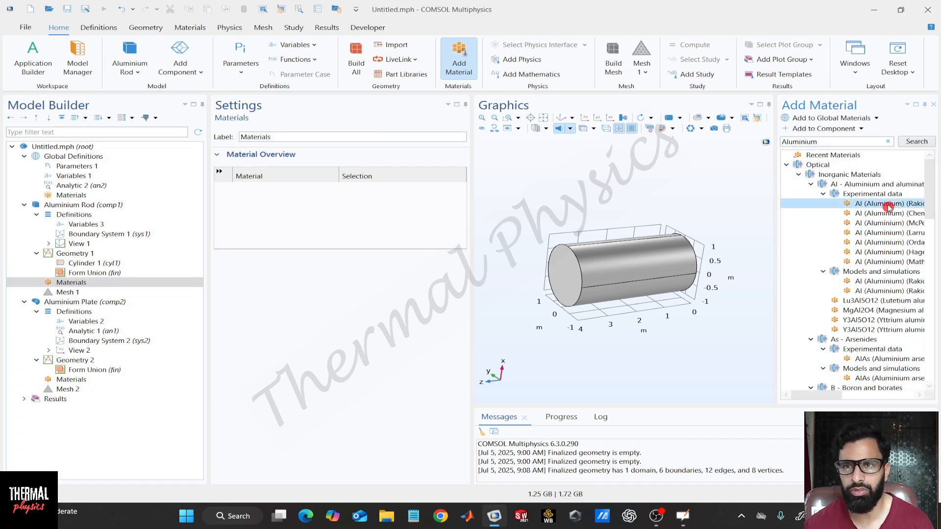
{"action": "left_click", "coordinate": [833, 130]}
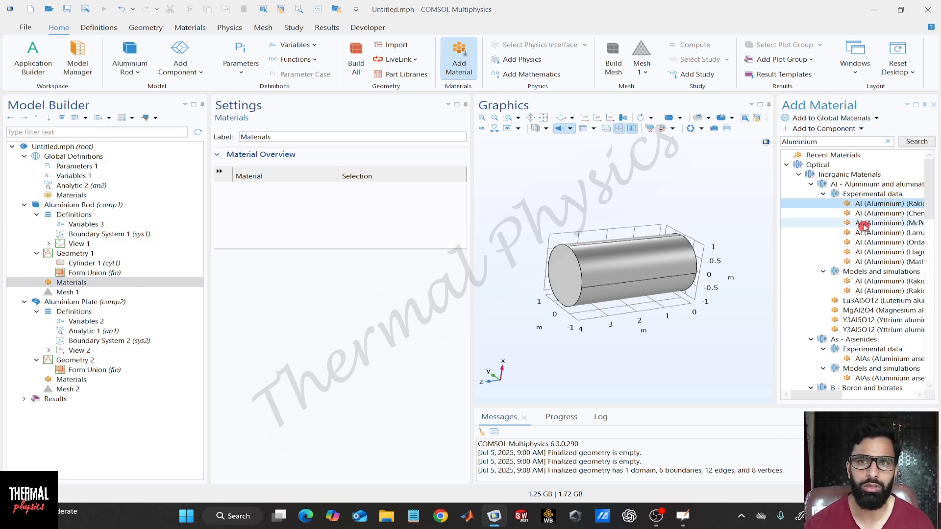
{"action": "left_click", "coordinate": [87, 285]}
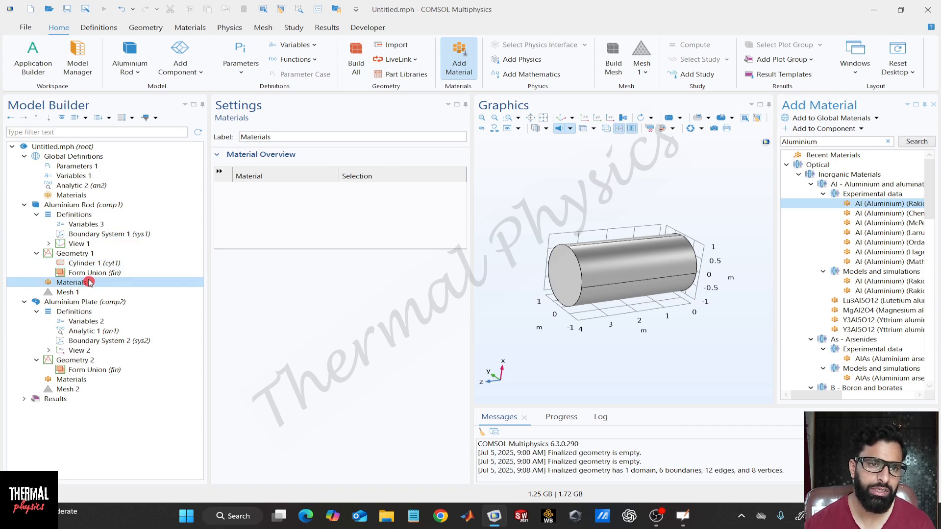
{"action": "left_click", "coordinate": [826, 129]}
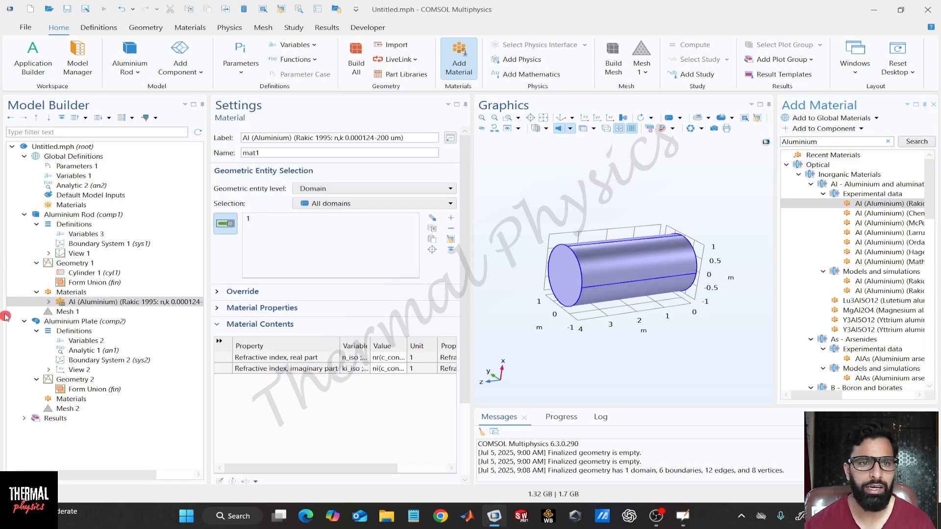
{"action": "left_click", "coordinate": [934, 105]}
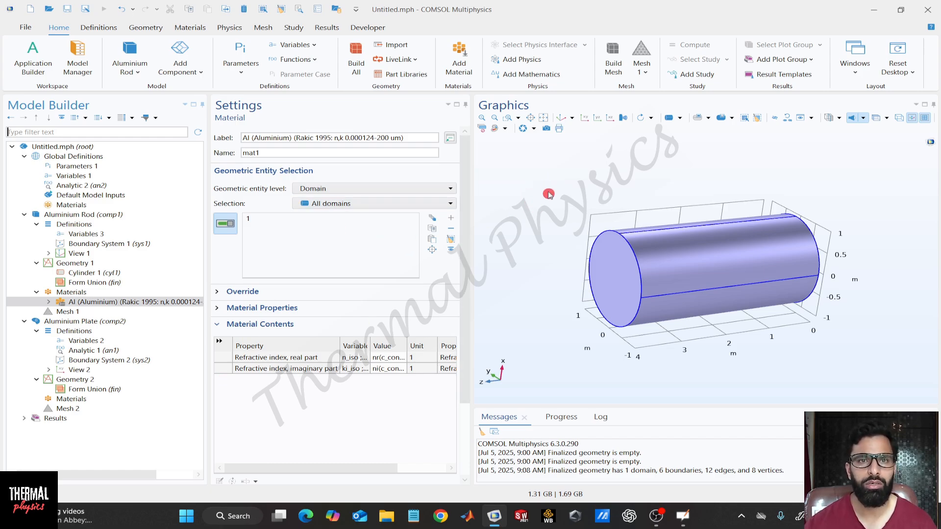
- Add the Heat Transfer in Solids (ht) physics interface to the Aluminium Rod component and close the physics list
{"action": "left_click_drag", "start_coordinate": [553, 191], "coordinate": [610, 210]}
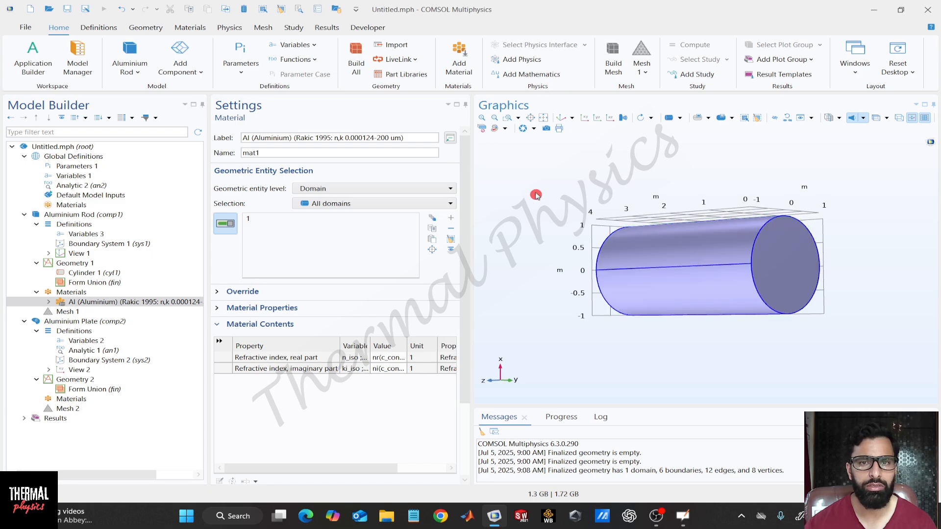
{"action": "left_click", "coordinate": [102, 303]}
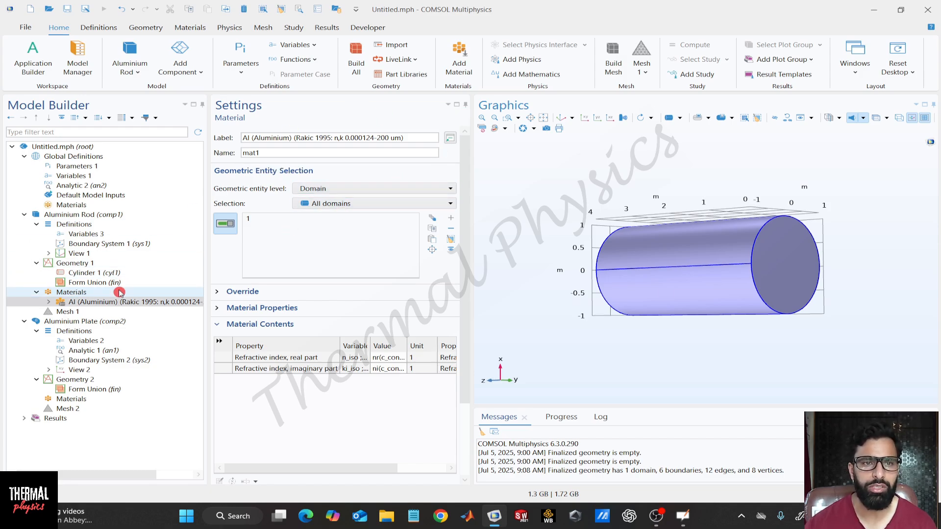
{"action": "left_click", "coordinate": [538, 60]}
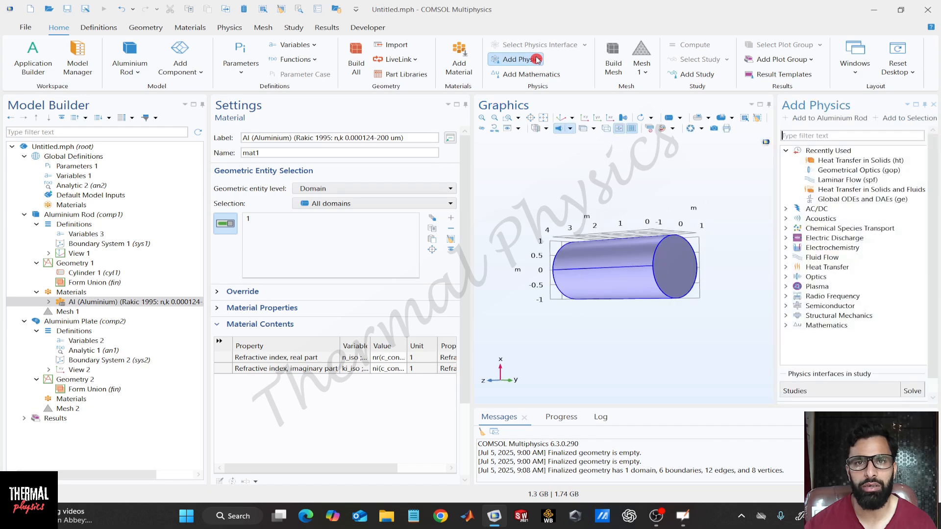
{"action": "left_click", "coordinate": [881, 161]}
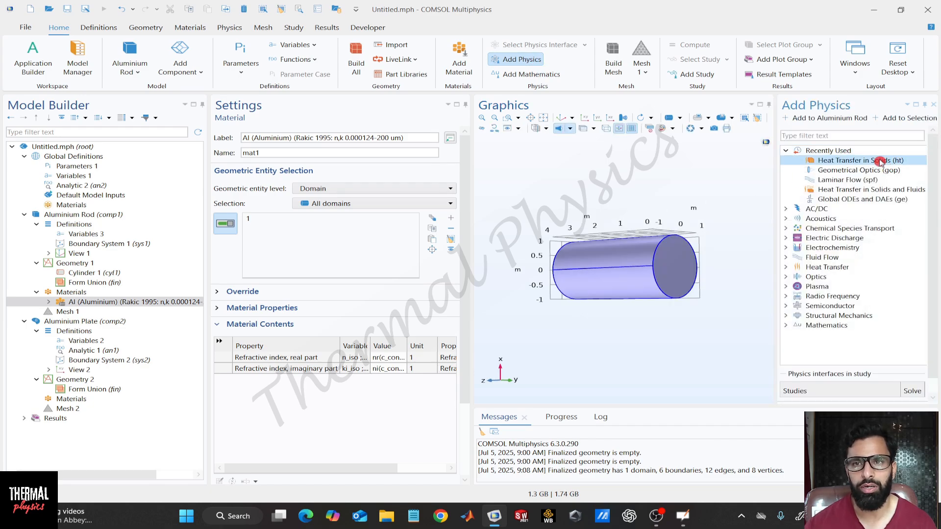
{"action": "left_click", "coordinate": [839, 119]}
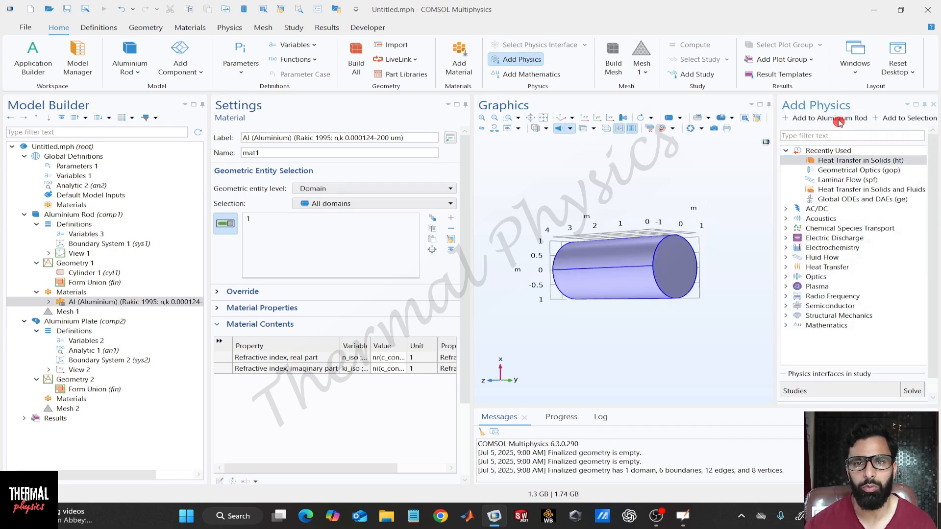
{"action": "left_click", "coordinate": [936, 106]}
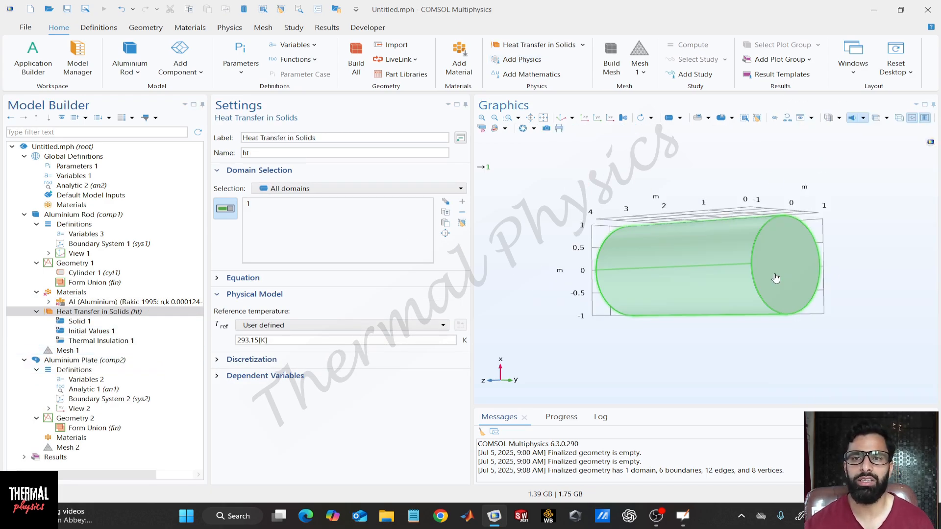
- Collapse the Aluminium Plate component and the Aluminium Rod's Definitions and Geometry 1 nodes in the model tree
{"action": "right_click", "coordinate": [112, 312]}
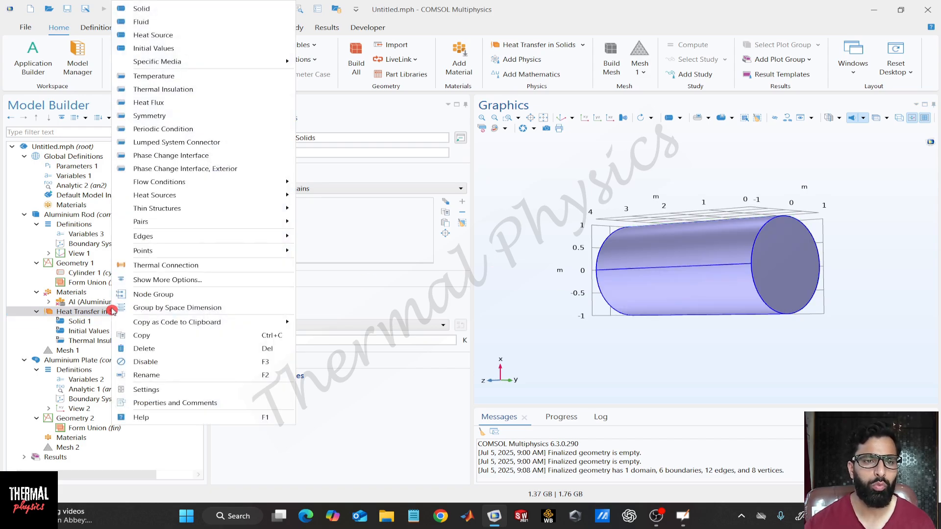
{"action": "left_click", "coordinate": [488, 263]}
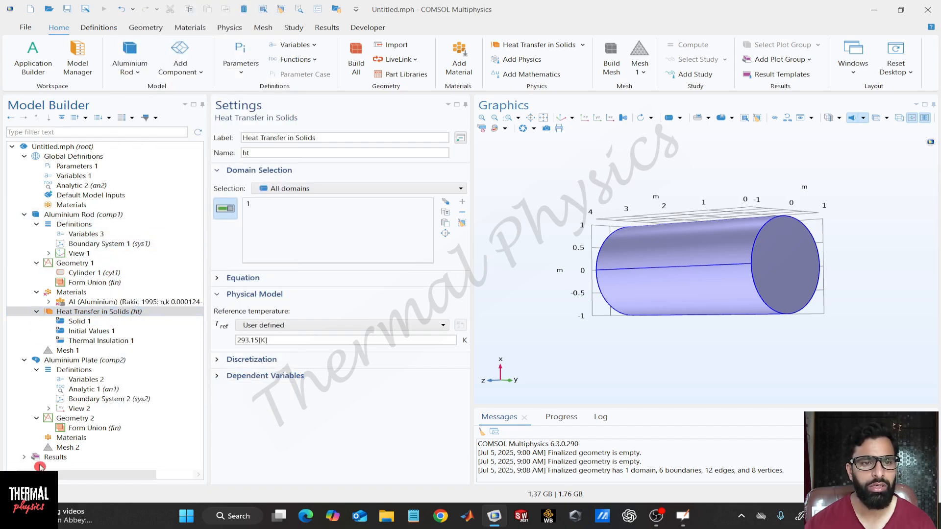
{"action": "left_click", "coordinate": [25, 361]}
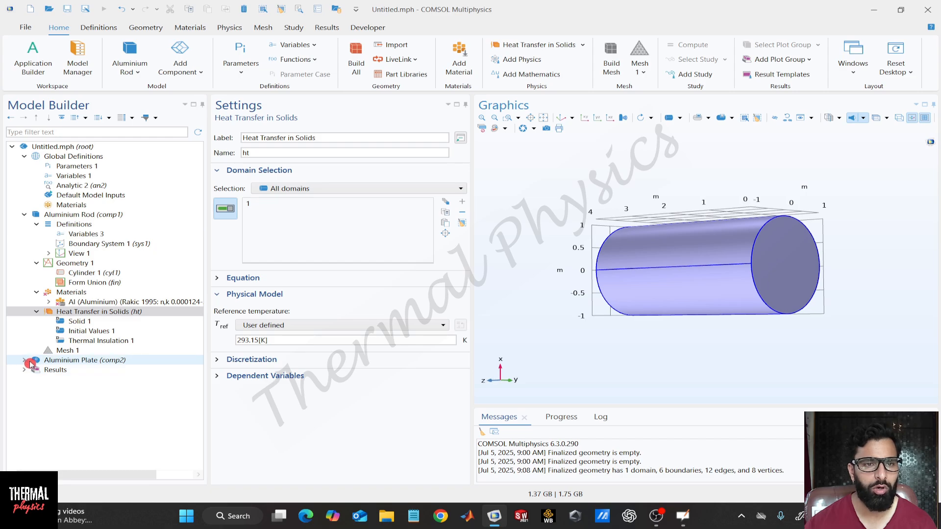
{"action": "left_click", "coordinate": [36, 225]}
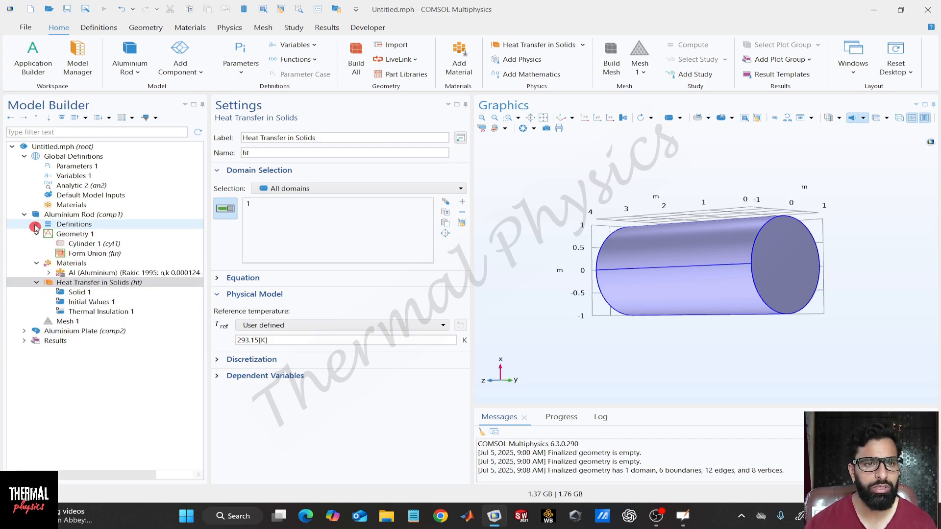
{"action": "left_click", "coordinate": [36, 234]}
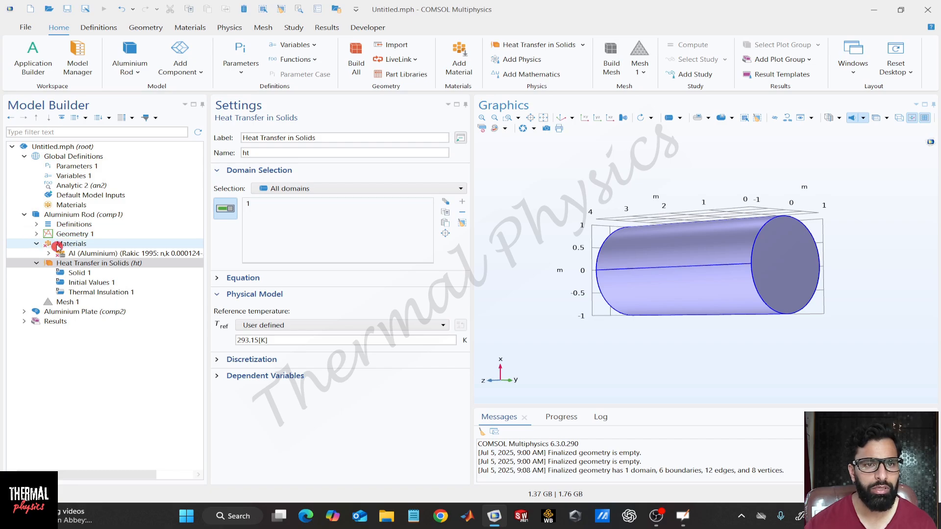
- Assign the Al (Aluminium) material to the rod's domain 1 with a manual domain selection
{"action": "left_click", "coordinate": [83, 253]}
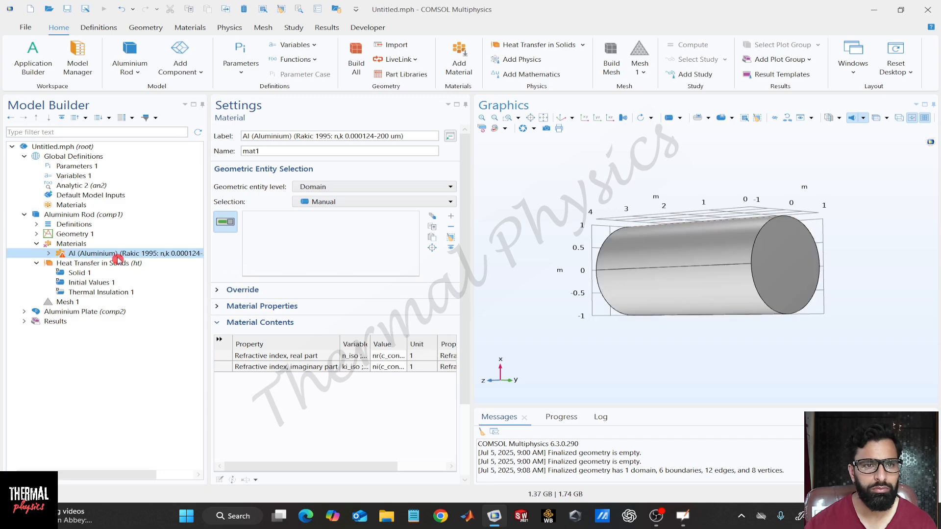
{"action": "left_click", "coordinate": [652, 281]}
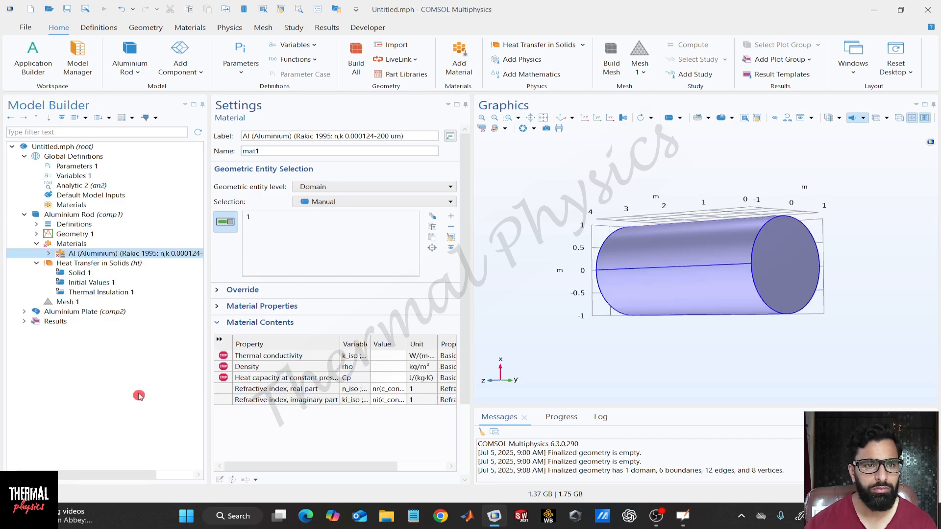
{"action": "left_click", "coordinate": [45, 255]}
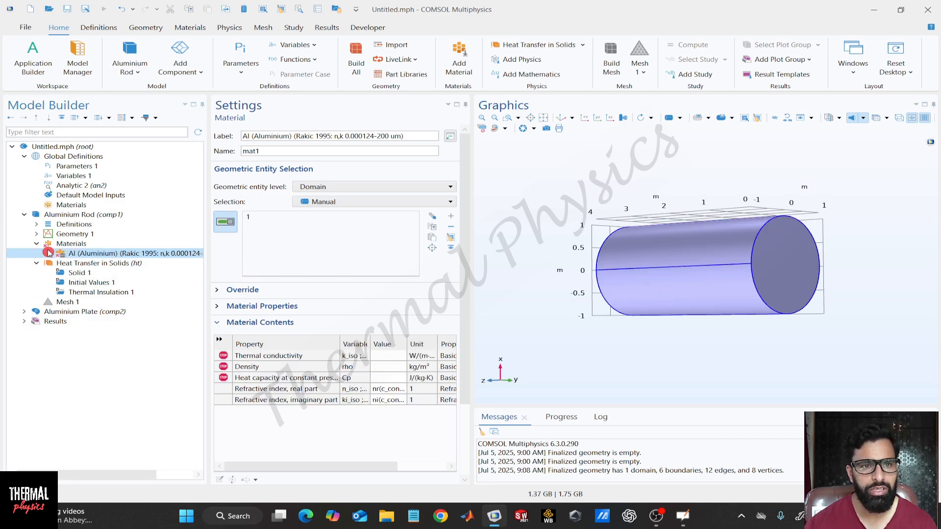
- Set the aluminium material's thermal conductivity to 23, density to 234 and heat capacity at constant pressure to 4556
{"action": "left_click", "coordinate": [378, 354]}
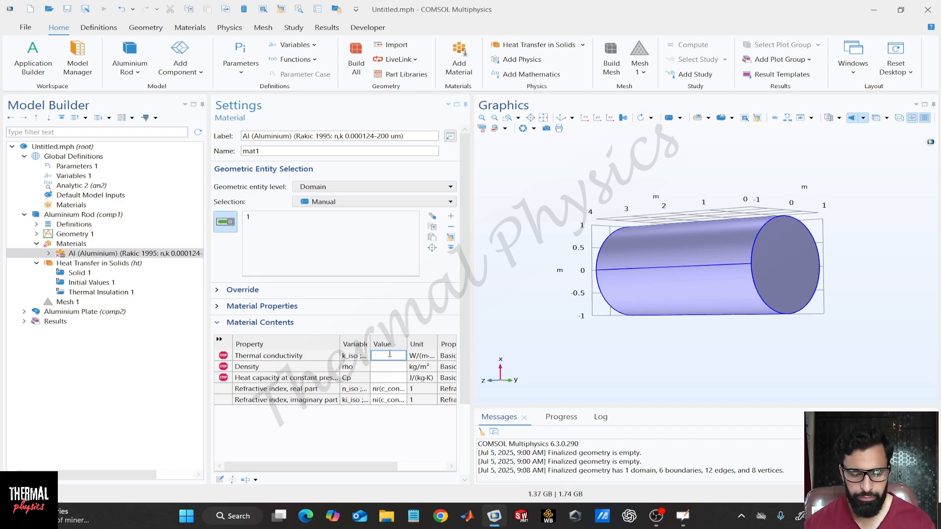
{"action": "left_click", "coordinate": [376, 372]}
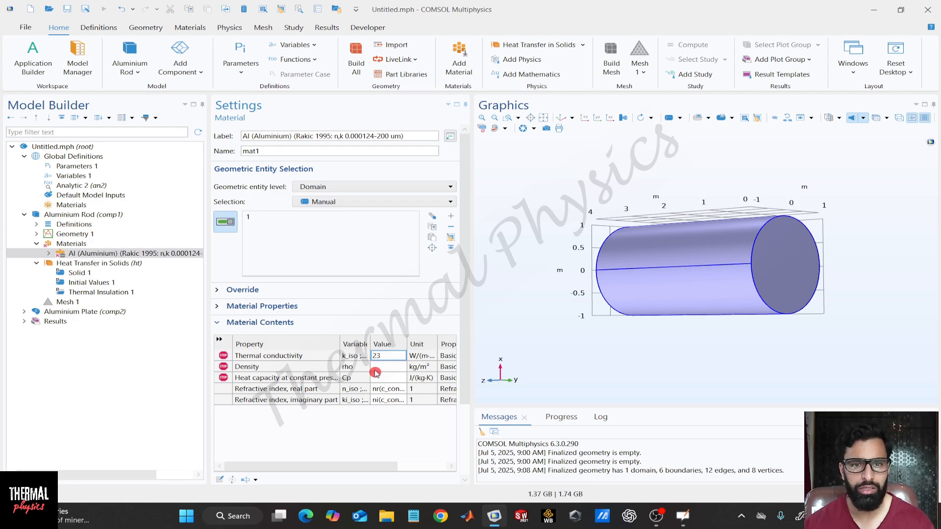
{"action": "left_click", "coordinate": [380, 372]}
{"action": "left_click", "coordinate": [381, 370]}
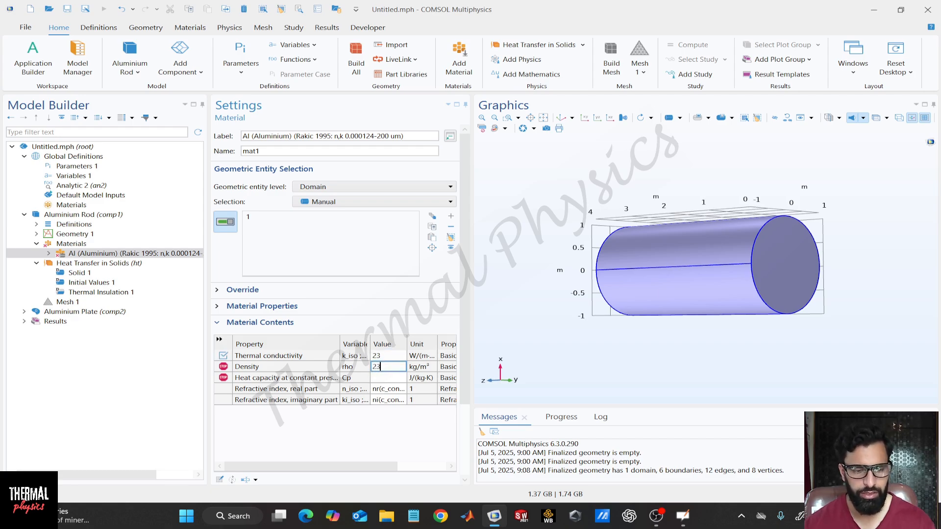
{"action": "left_click", "coordinate": [377, 381]}
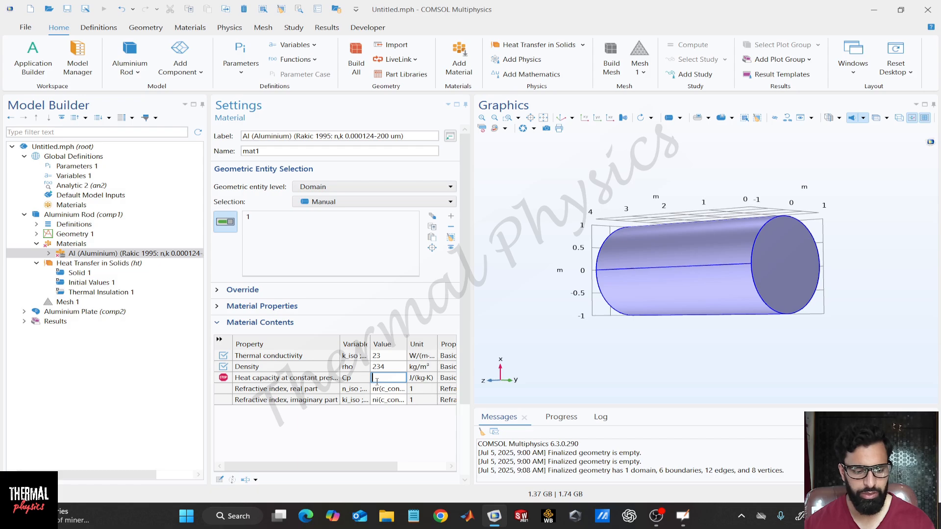
{"action": "type", "text": "45566"}
{"action": "key", "text": "BackSpace"}
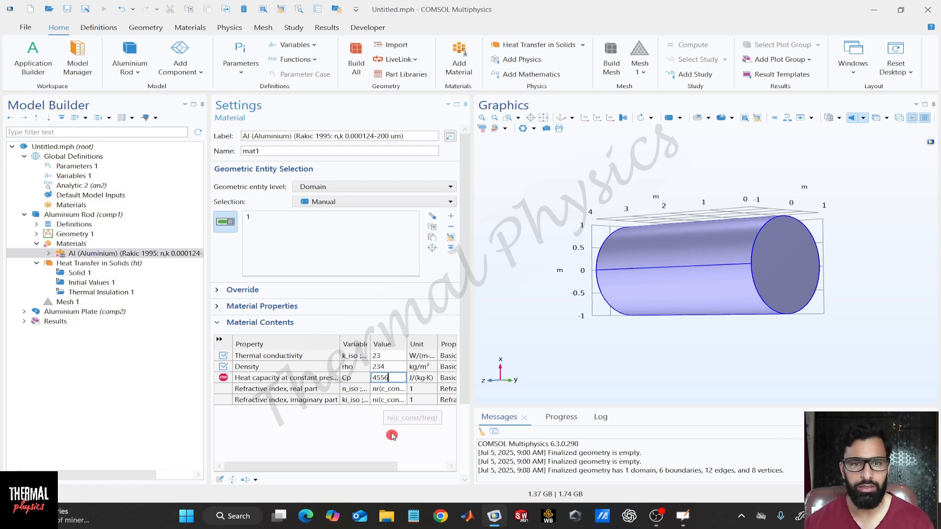
{"action": "left_click", "coordinate": [392, 435]}
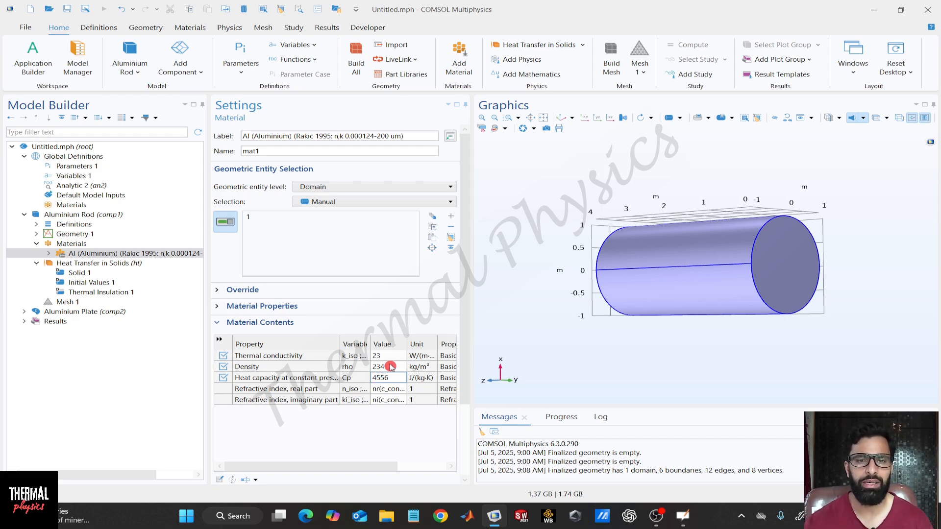
{"action": "left_click", "coordinate": [44, 255]}
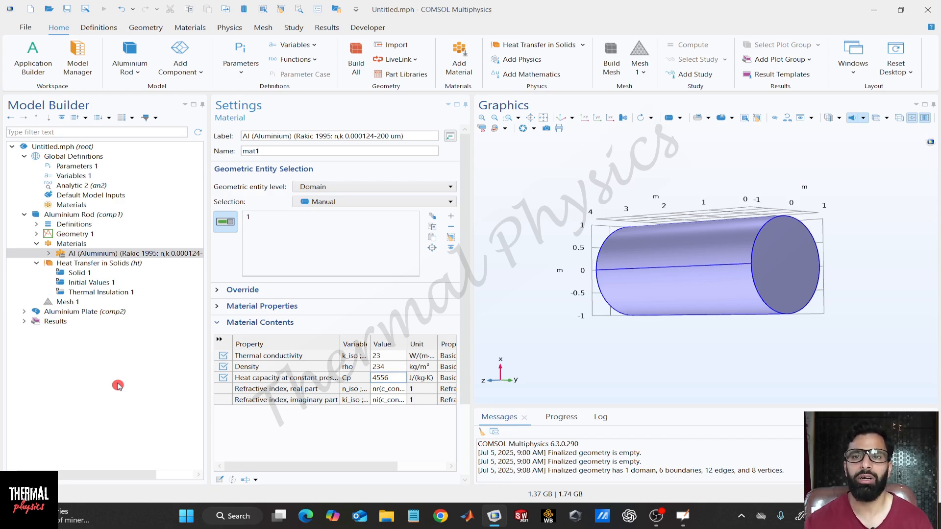
- Clear the real and imaginary refractive index values of the aluminium material and collapse its material contents
{"action": "left_click", "coordinate": [385, 390]}
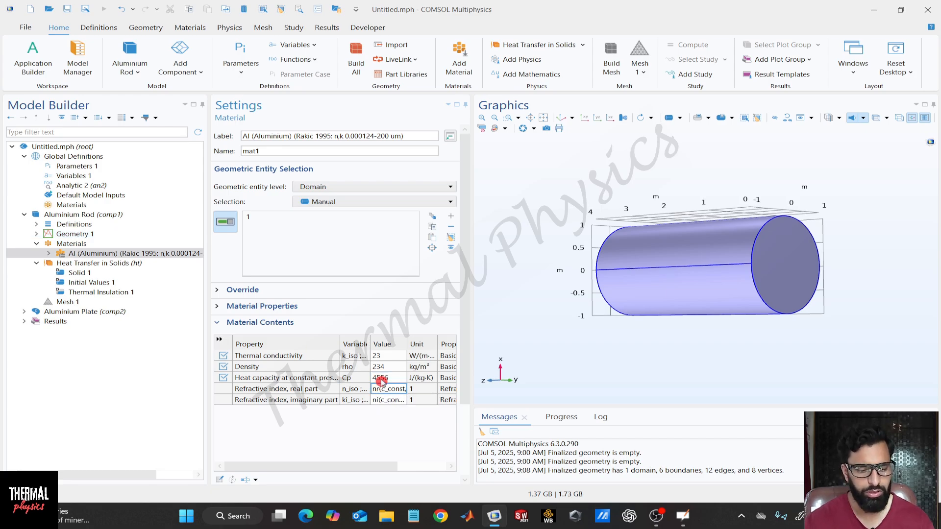
{"action": "key", "text": "ctrl+a"}
{"action": "key", "text": "BackSpace"}
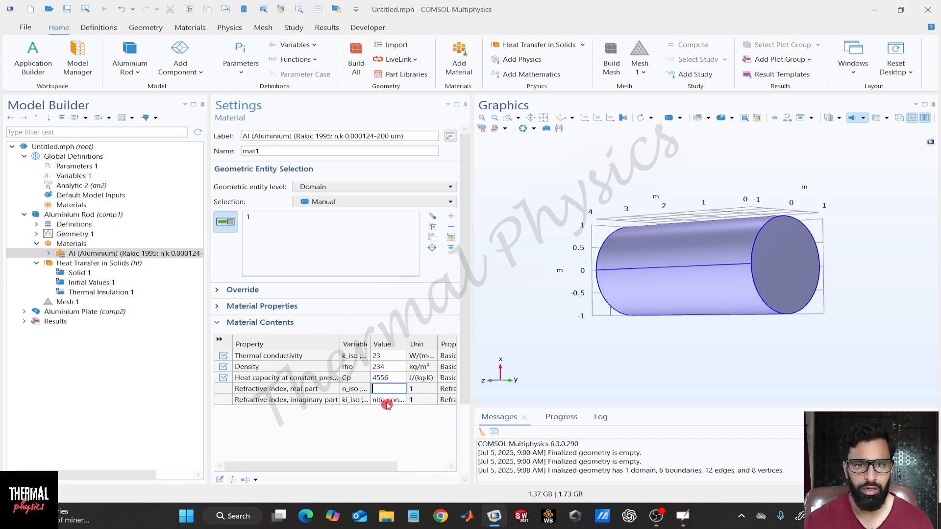
{"action": "left_click", "coordinate": [388, 400]}
{"action": "key", "text": "ctrl+a"}
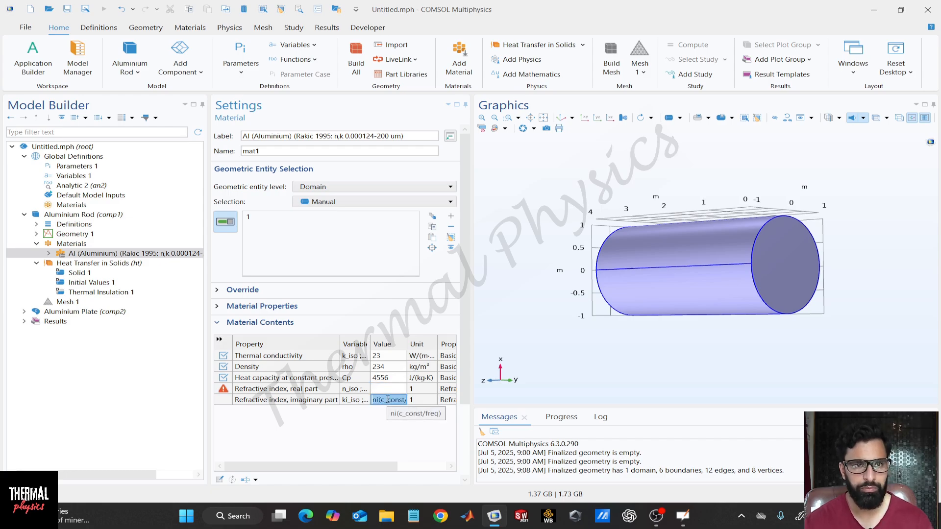
{"action": "key", "text": "BackSpace"}
{"action": "left_click", "coordinate": [391, 420]}
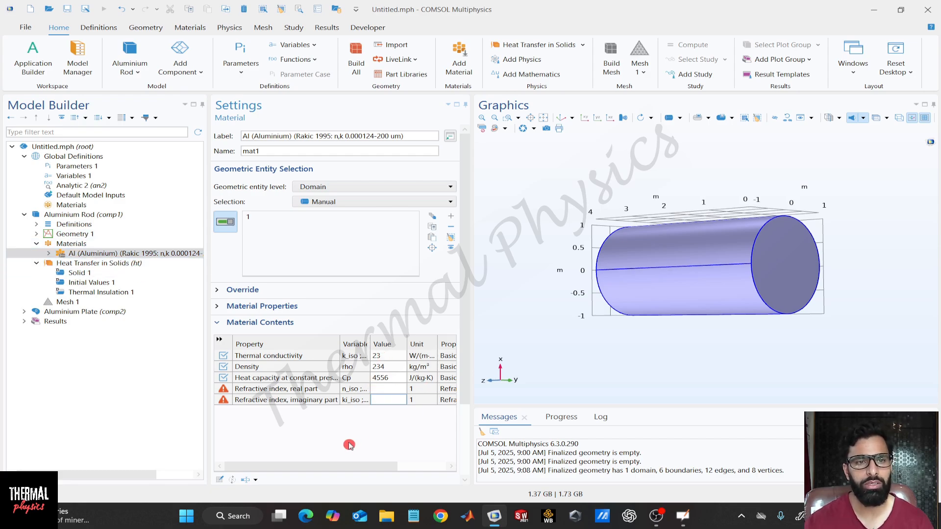
{"action": "left_click", "coordinate": [229, 324]}
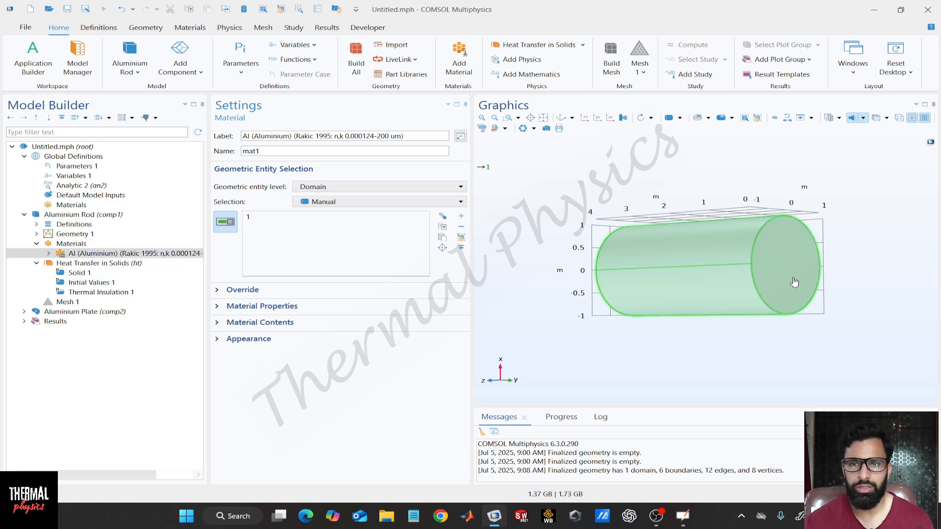
- Add a Temperature boundary condition to Heat Transfer in Solids and assign it to the rod's end face, boundary 3
{"action": "left_click", "coordinate": [114, 265]}
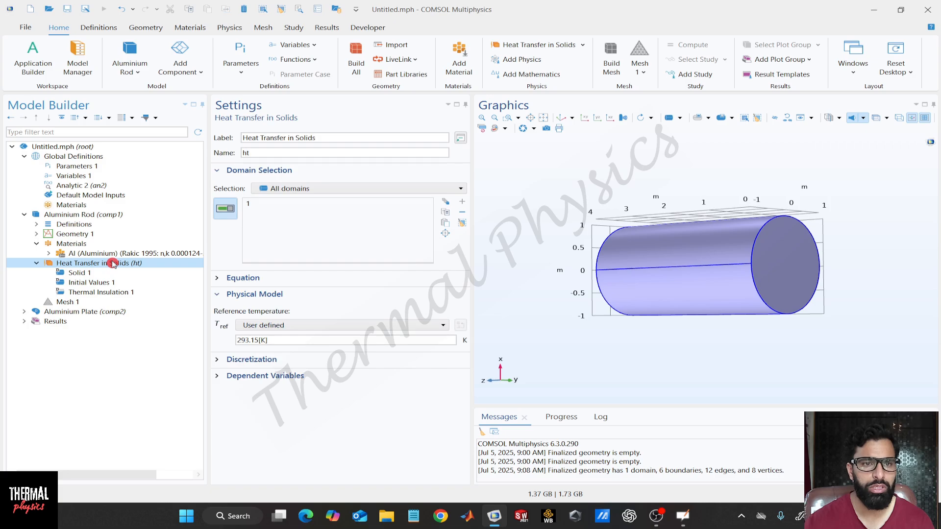
{"action": "right_click", "coordinate": [113, 264]}
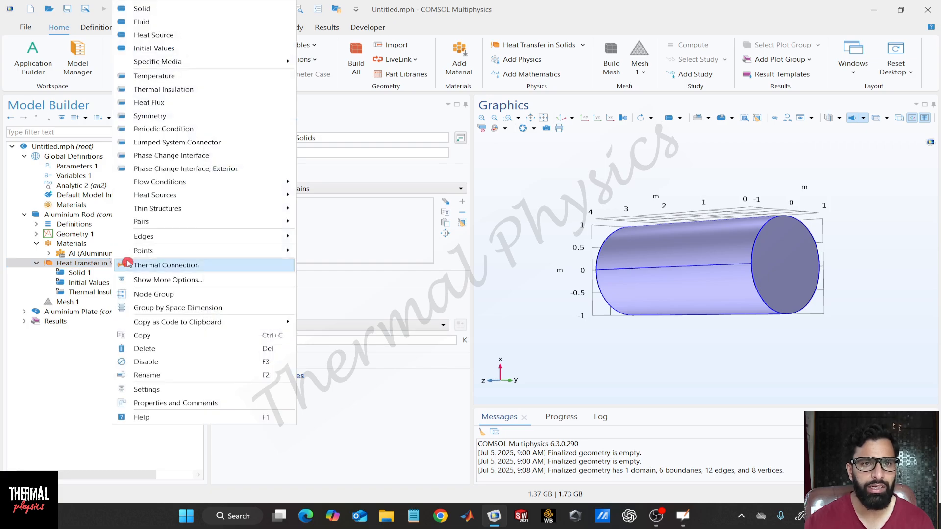
{"action": "left_click", "coordinate": [215, 77]}
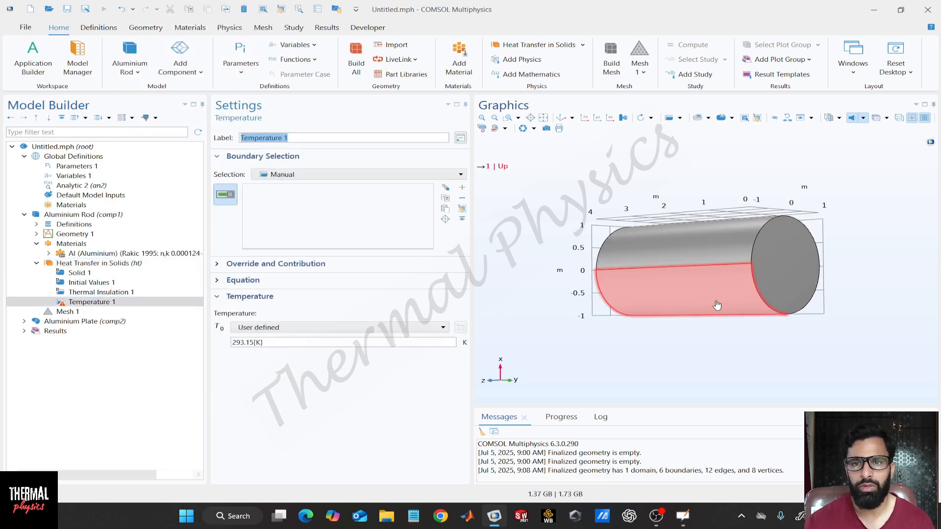
{"action": "left_click", "coordinate": [764, 274]}
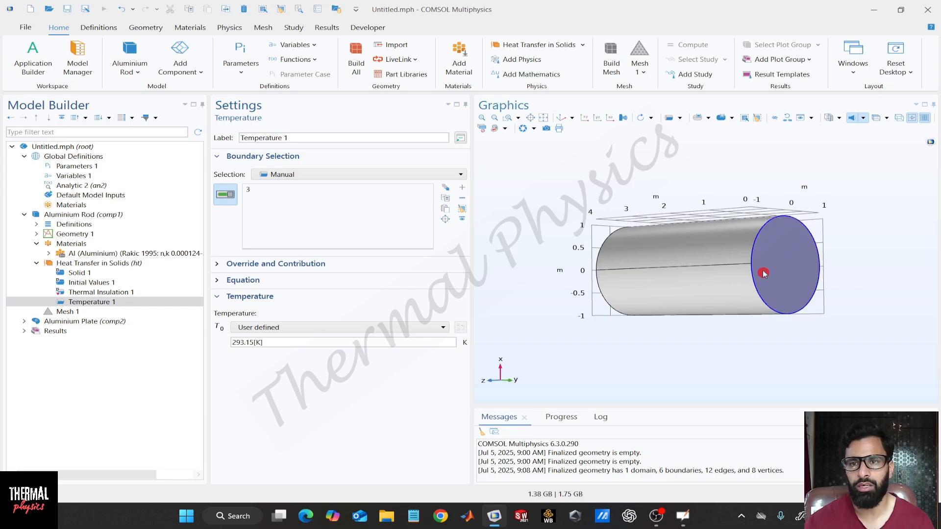
{"action": "left_click_drag", "start_coordinate": [294, 343], "coordinate": [221, 347]}
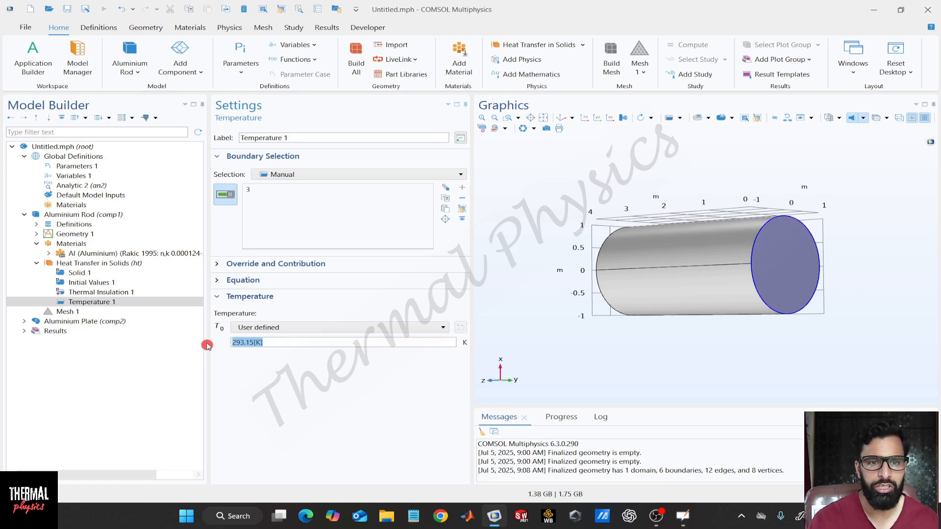
{"action": "left_click", "coordinate": [273, 373]}
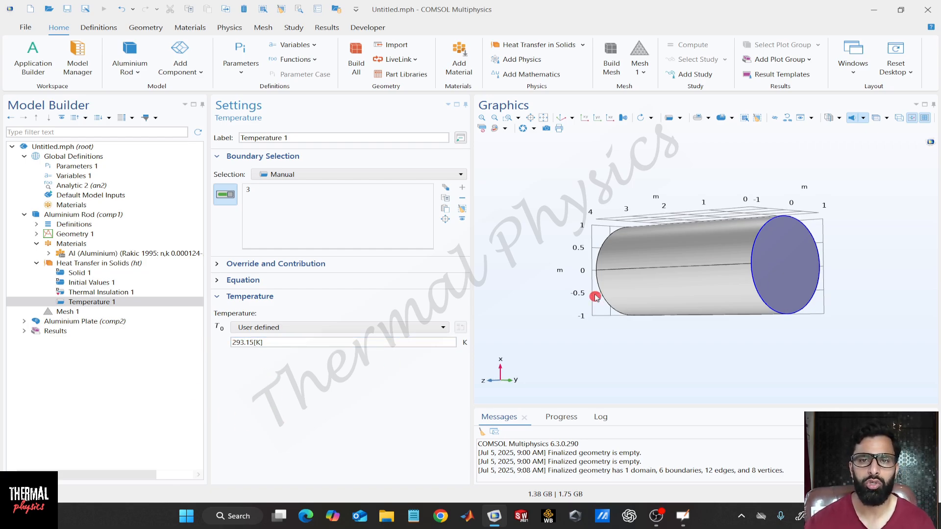
- Add a global Interpolation function to the model
{"action": "left_click_drag", "start_coordinate": [512, 258], "coordinate": [593, 252]}
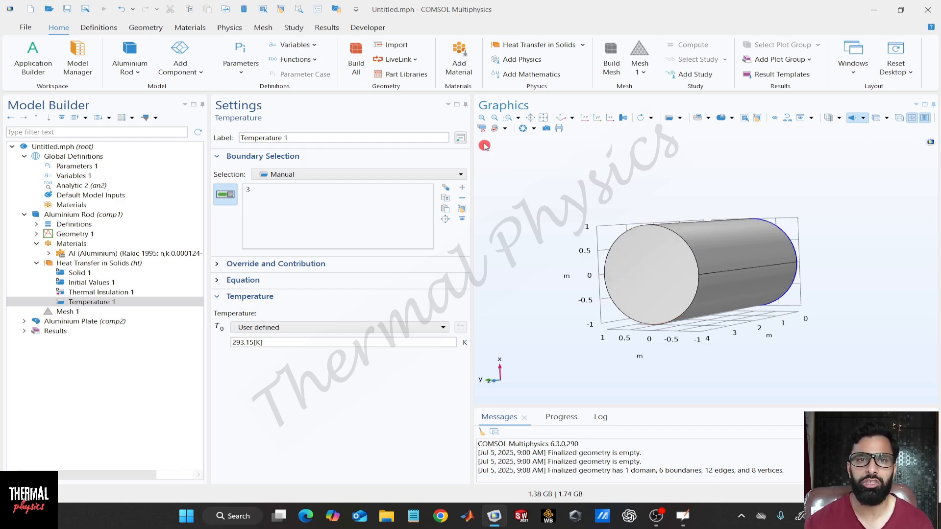
{"action": "left_click", "coordinate": [313, 62]}
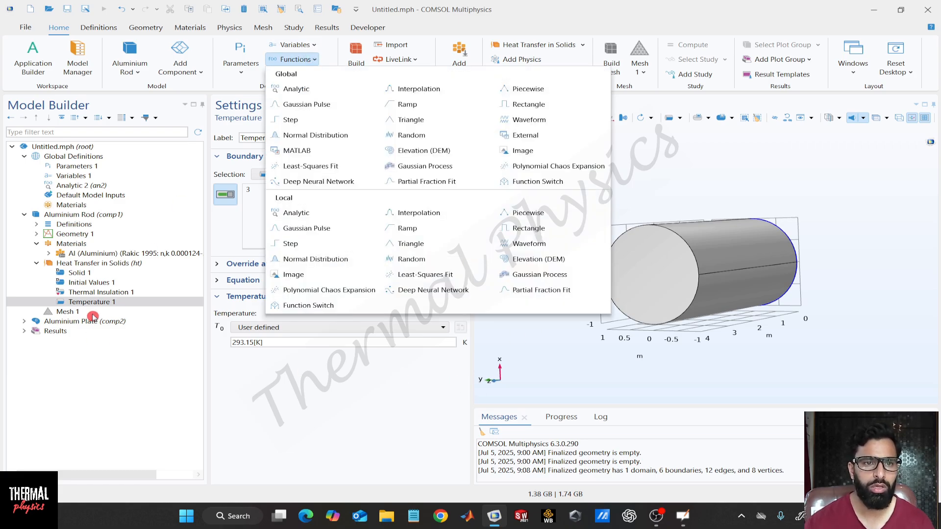
{"action": "left_click", "coordinate": [101, 215]}
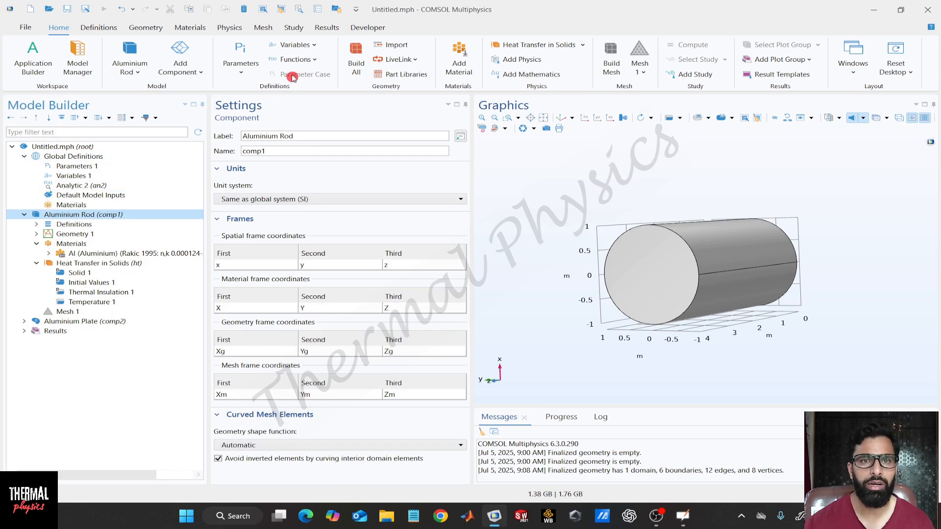
{"action": "left_click", "coordinate": [311, 60]}
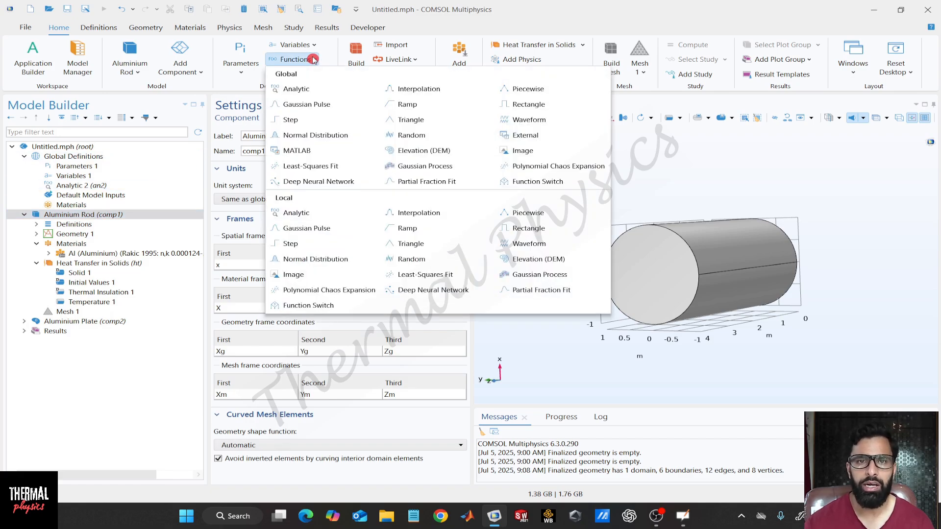
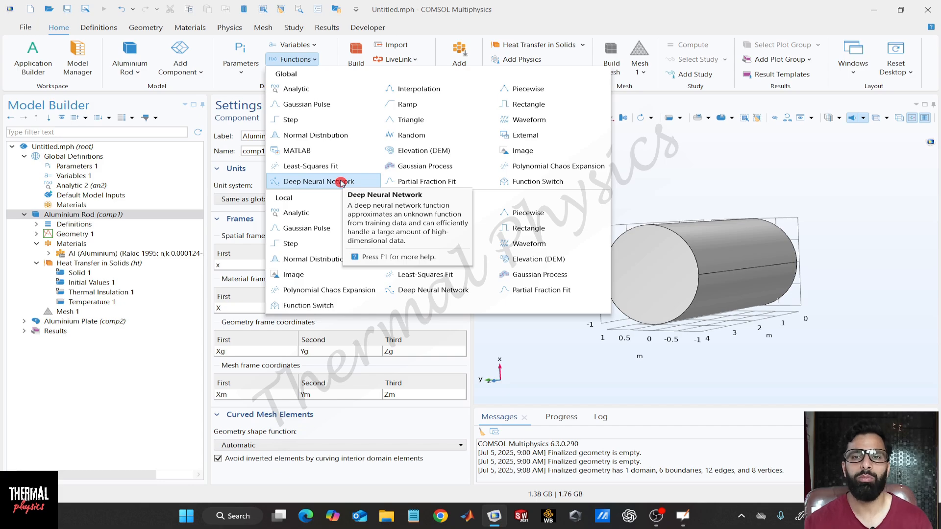
{"action": "left_click", "coordinate": [453, 95]}
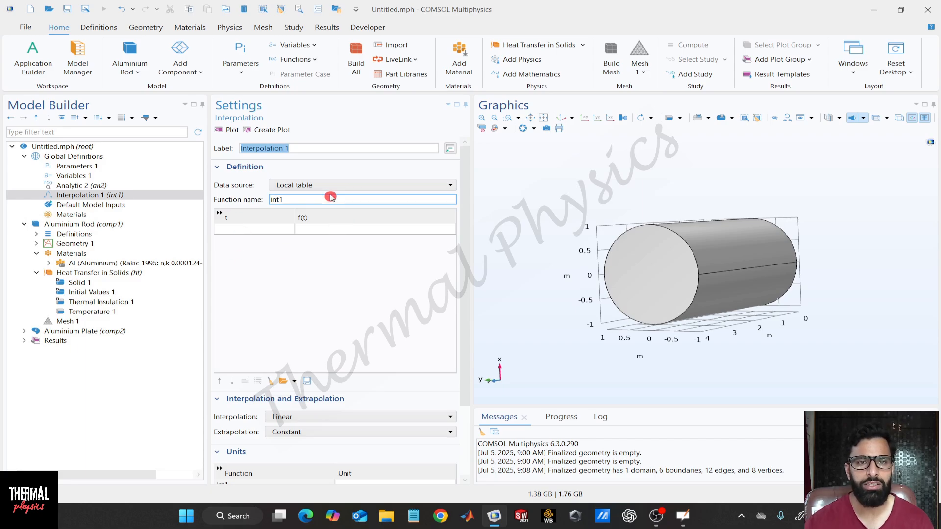
- Fill the first row of the interpolation table with t = 0 and f(t) = 2[degC]
{"action": "left_click", "coordinate": [255, 230]}
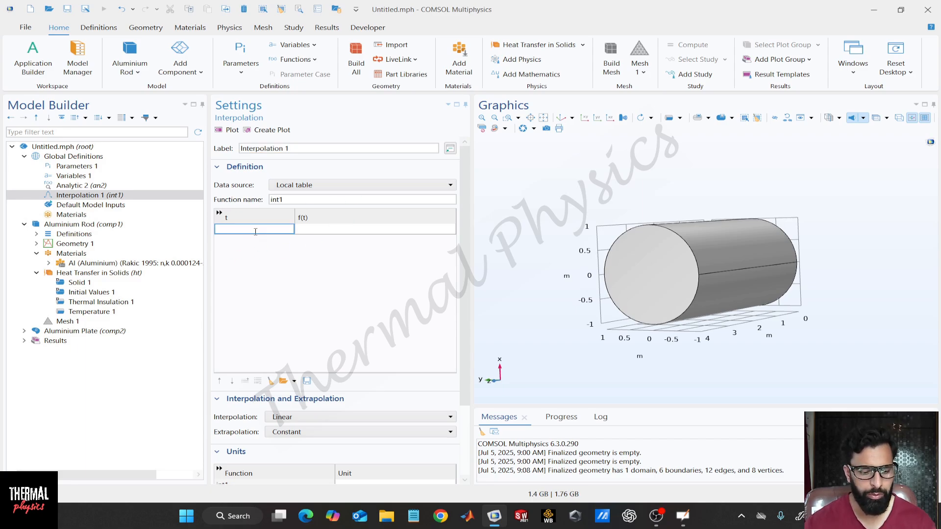
{"action": "type", "text": "0"}
{"action": "left_click", "coordinate": [328, 233]}
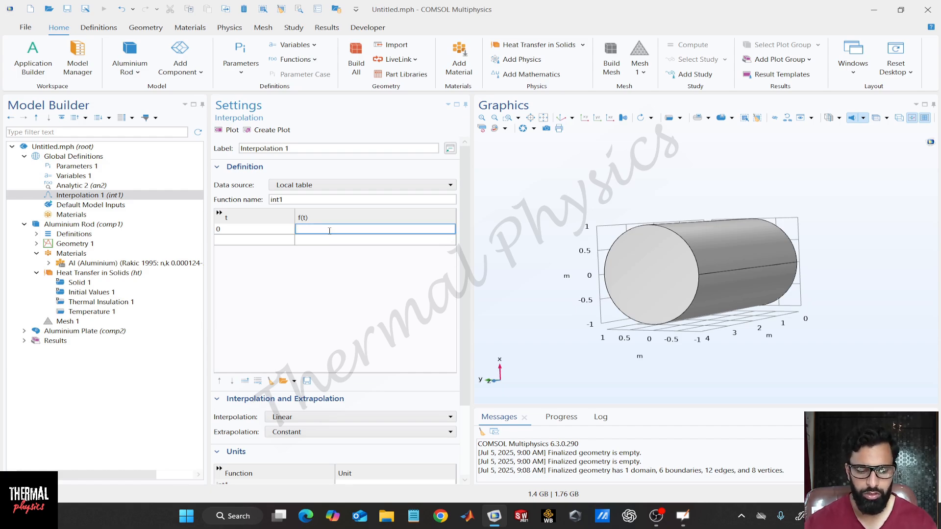
{"action": "type", "text": "-2"}
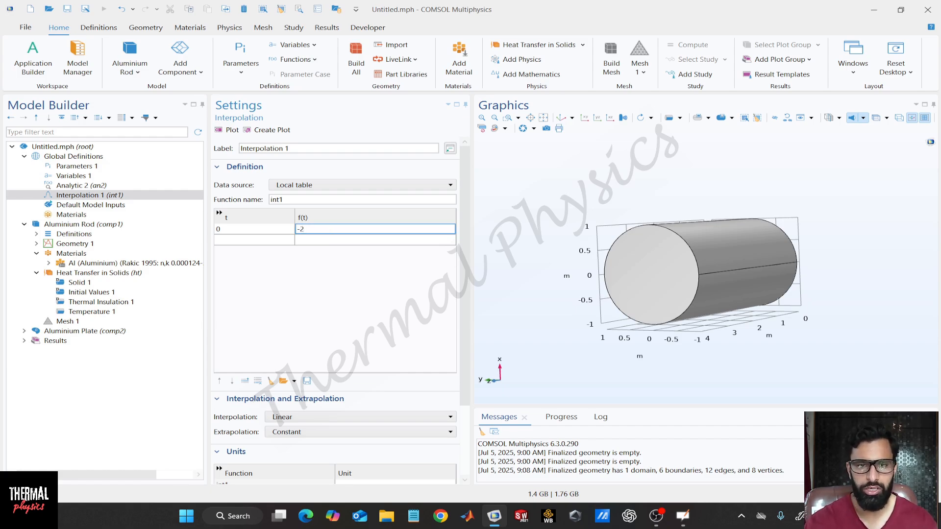
{"action": "key", "text": "BackSpace"}
{"action": "key", "text": "BackSpace"}
{"action": "type", "text": "2"}
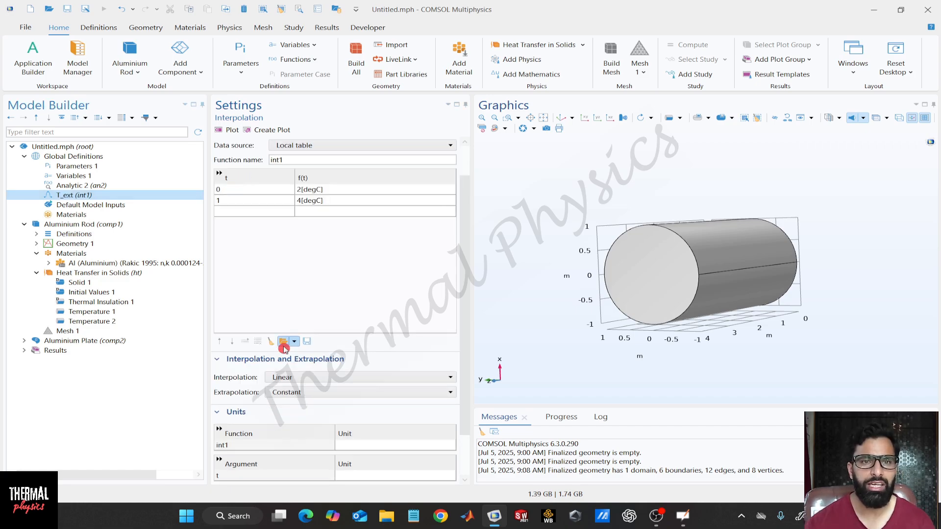
- Set the interpolation function's argument unit to h and its function unit to degC
{"action": "scroll", "coordinate": [304, 348], "scroll_direction": "down", "scroll_amount": 3}
{"action": "left_click", "coordinate": [253, 423]}
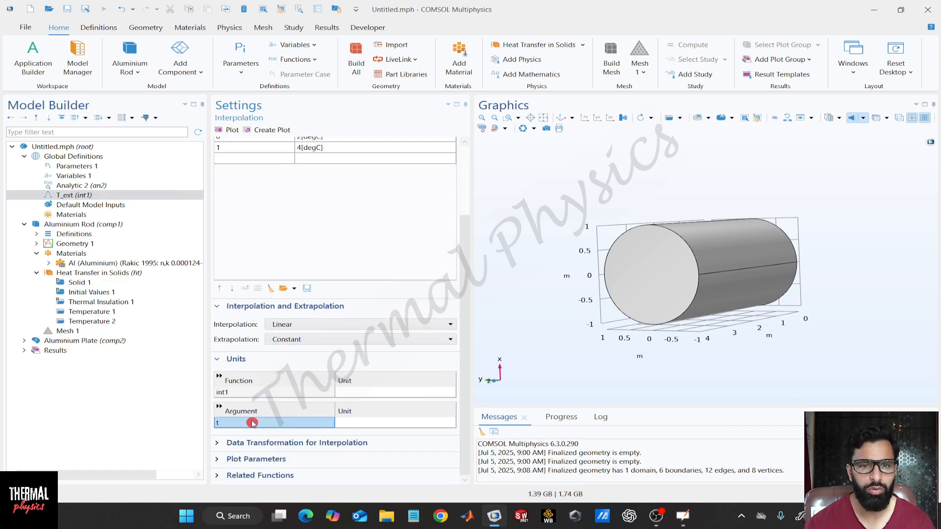
{"action": "left_click", "coordinate": [385, 422]}
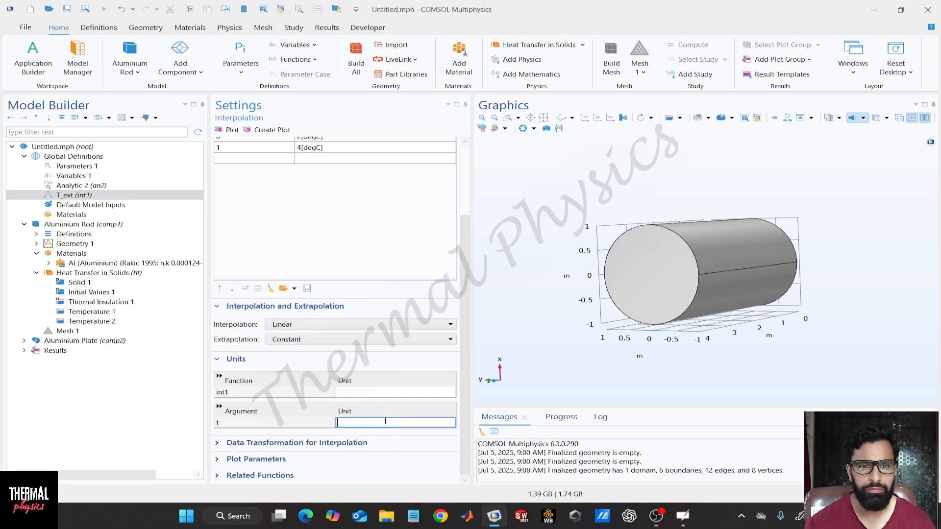
{"action": "type", "text": "h"}
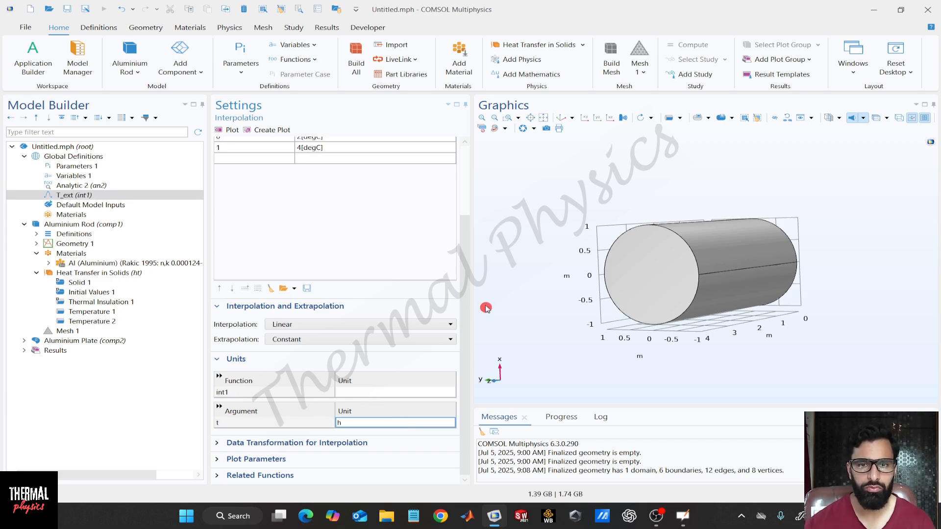
{"action": "left_click", "coordinate": [361, 395]}
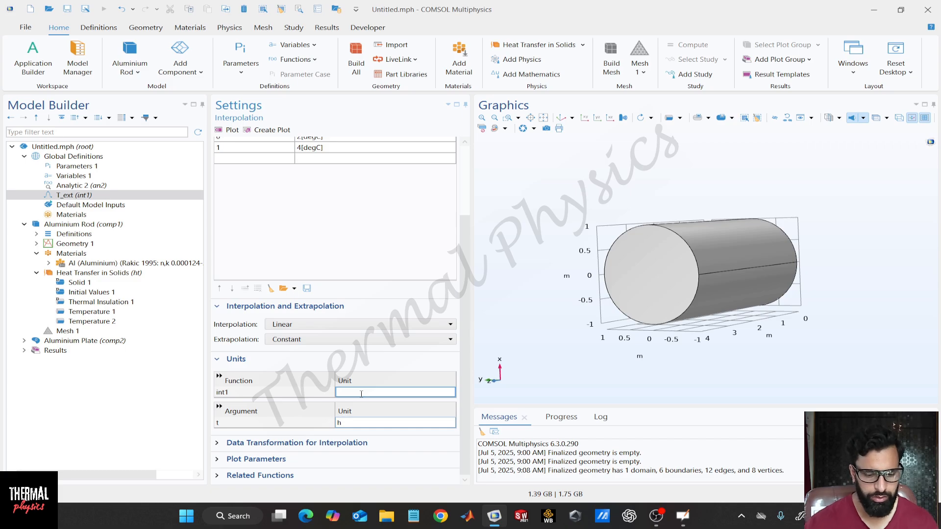
{"action": "type", "text": "DegC"}
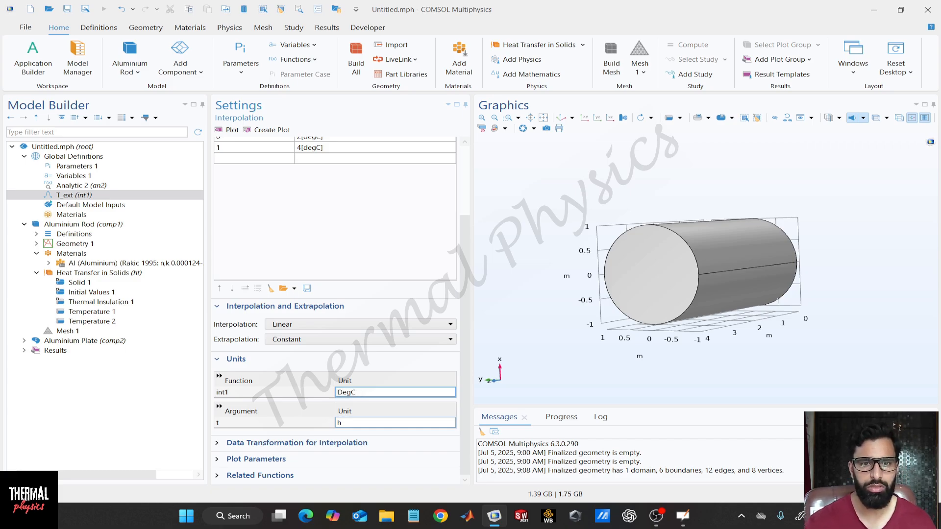
{"action": "left_click", "coordinate": [343, 394]}
{"action": "key", "text": "Delete"}
{"action": "type", "text": "d"}
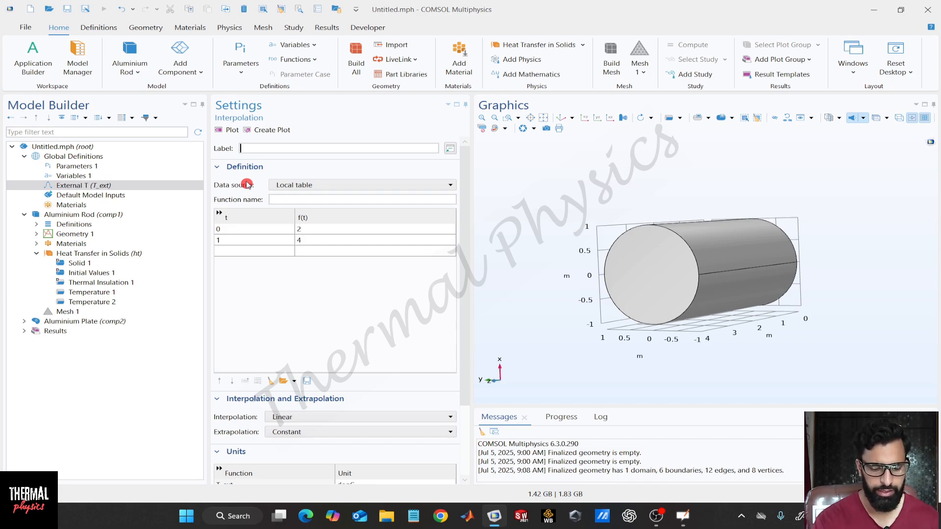
- Label the global interpolation function External T and name the function T_ext
{"action": "type", "text": "External T"}
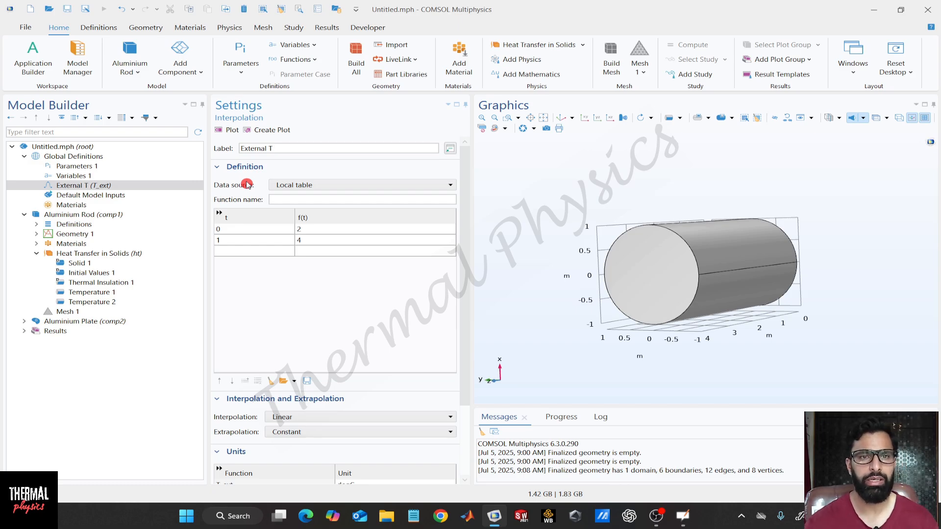
{"action": "left_click", "coordinate": [302, 200]}
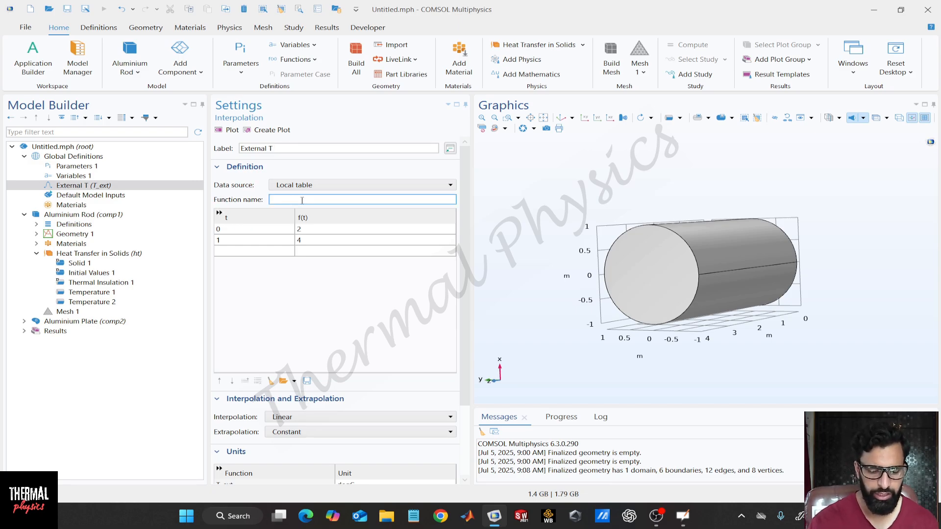
{"action": "type", "text": "T_ext"}
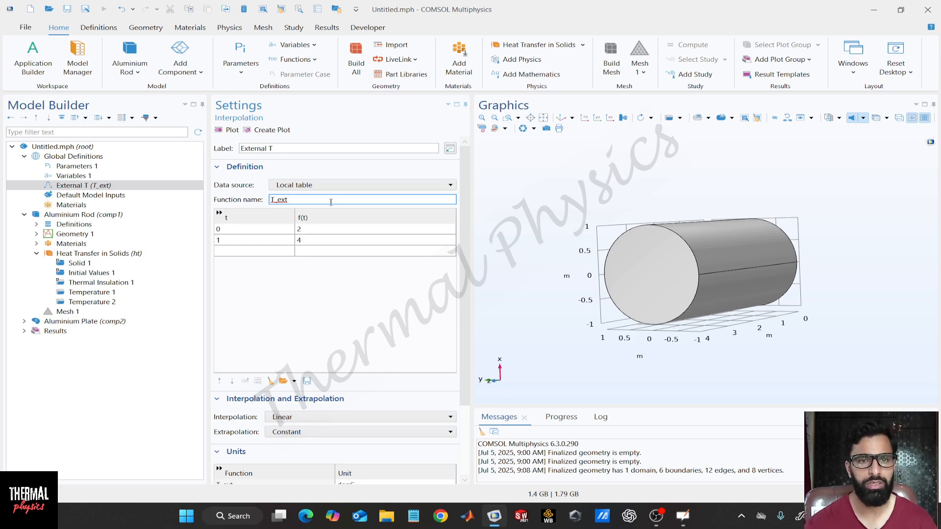
{"action": "left_click", "coordinate": [275, 329]}
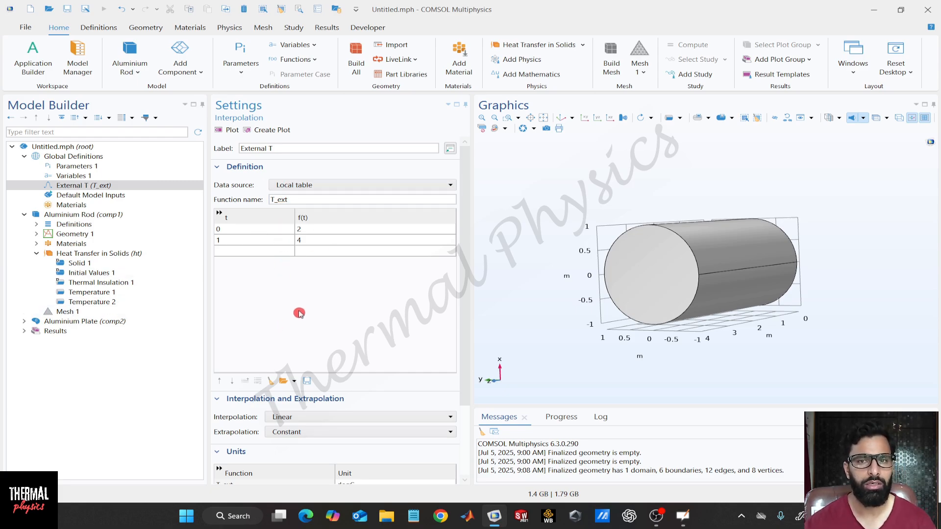
{"action": "scroll", "coordinate": [319, 311], "scroll_direction": "down", "scroll_amount": 3}
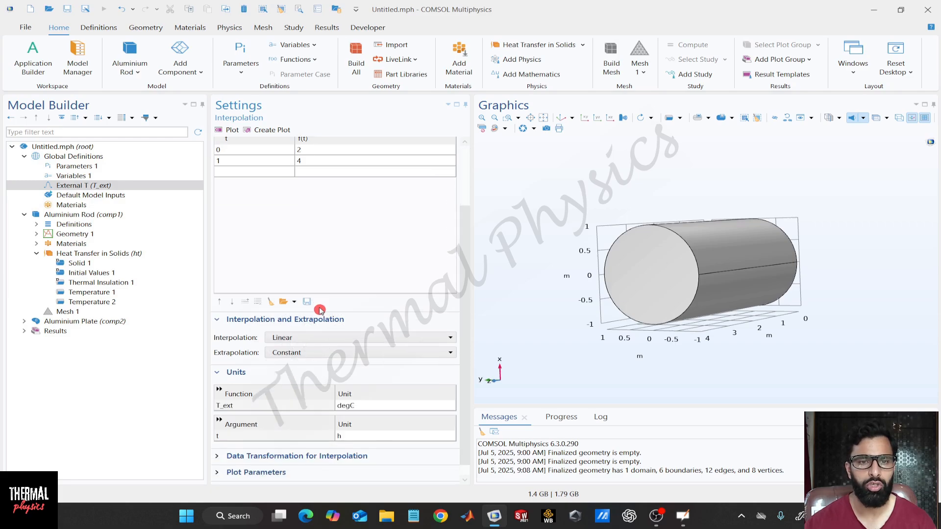
{"action": "scroll", "coordinate": [322, 215], "scroll_direction": "up", "scroll_amount": 5}
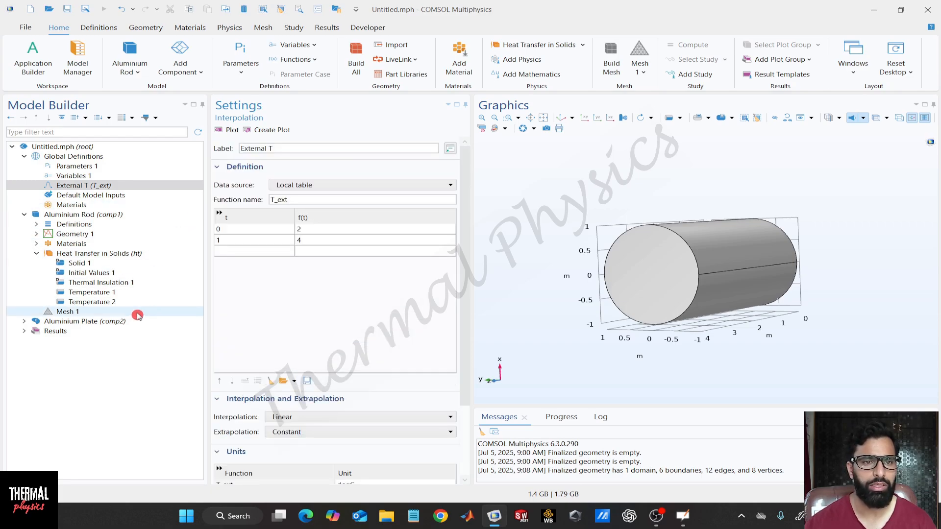
- Re-enter T_ext(t) as the user-defined temperature of the Temperature 2 boundary condition on the rod's end face
{"action": "left_click", "coordinate": [124, 304]}
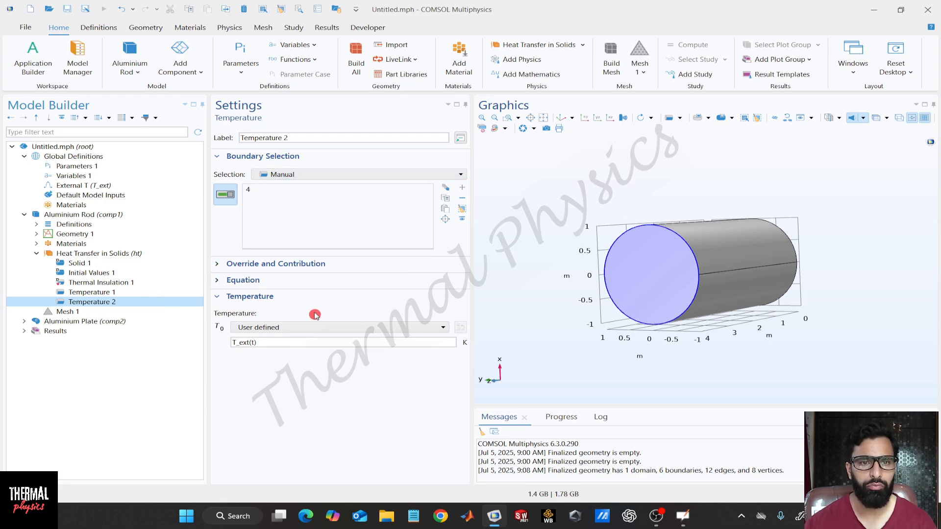
{"action": "left_click", "coordinate": [276, 342]}
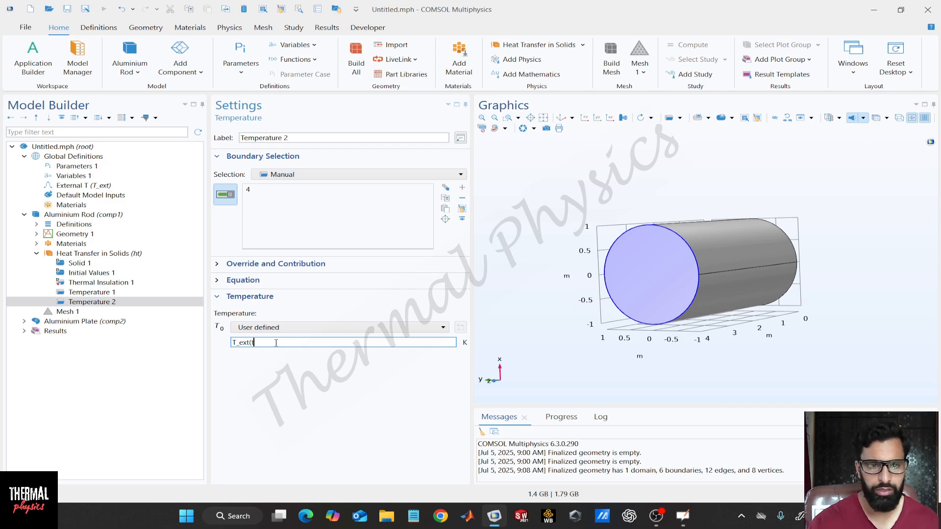
{"action": "key", "text": "BackSpace"}
{"action": "key", "text": "BackSpace"}
{"action": "key", "text": "BackSpace"}
{"action": "key", "text": "BackSpace"}
{"action": "key", "text": "BackSpace"}
{"action": "key", "text": "BackSpace"}
{"action": "key", "text": "BackSpace"}
{"action": "type", "text": "T"}
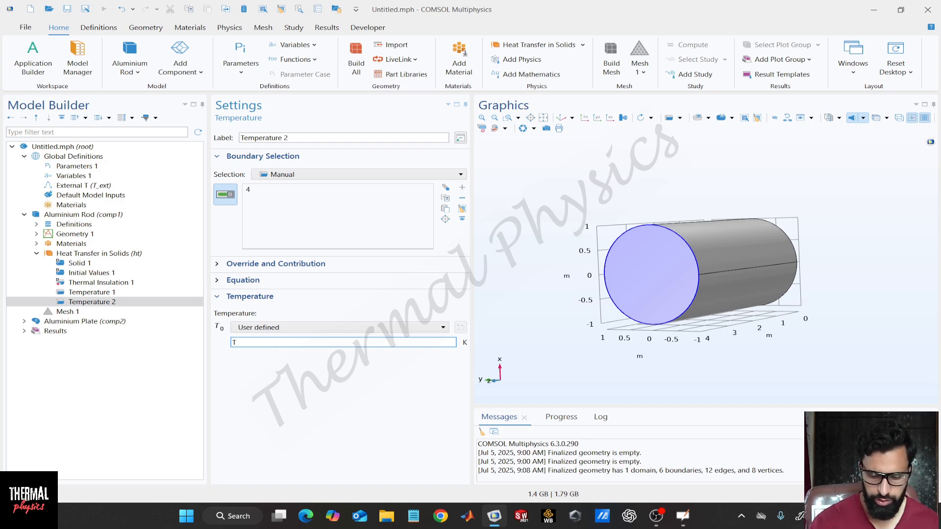
{"action": "type", "text": "_ext"}
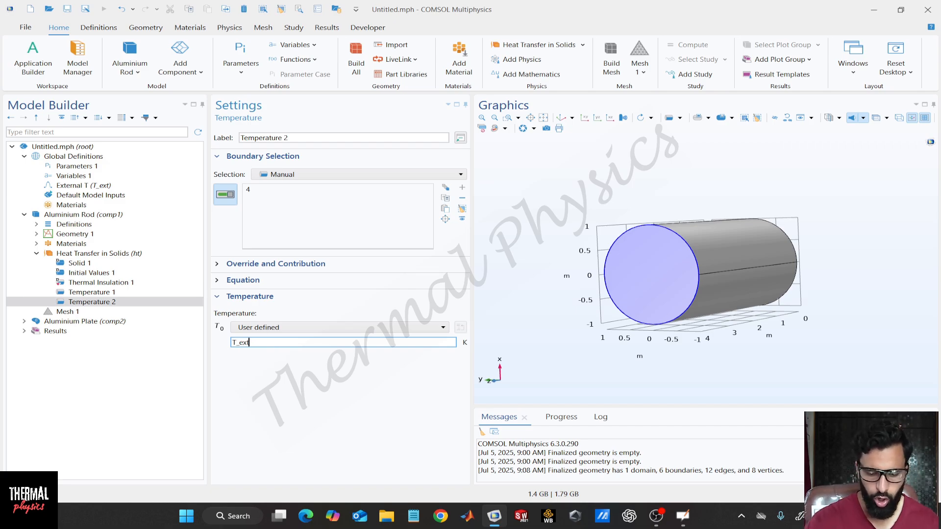
{"action": "type", "text": "(t"}
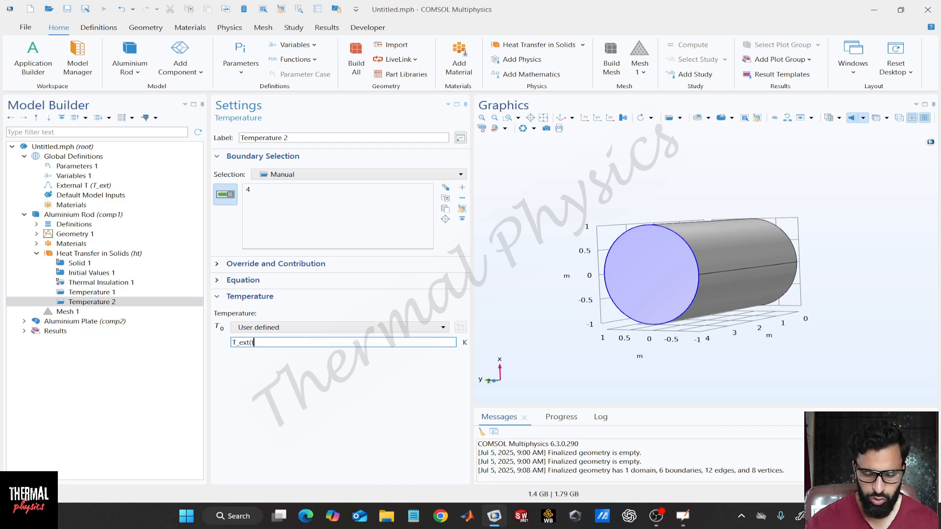
{"action": "type", "text": ")"}
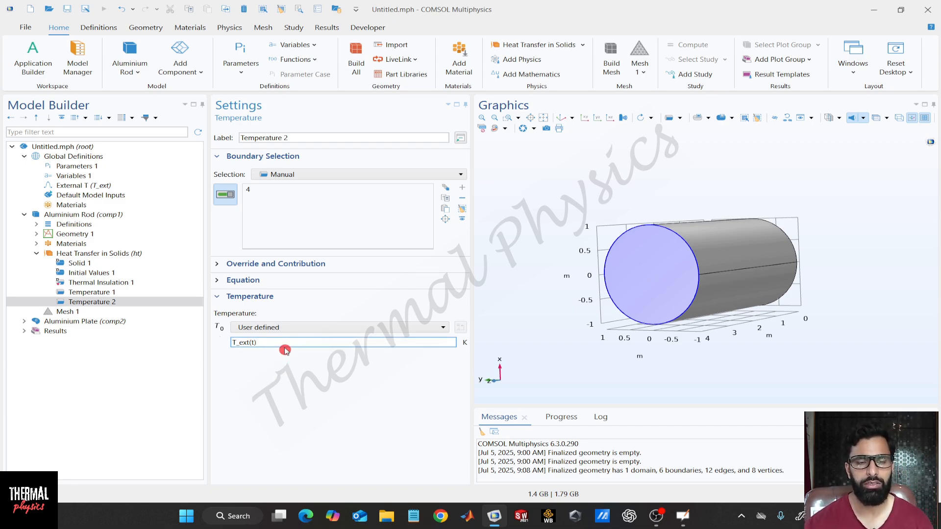
{"action": "left_click", "coordinate": [249, 357]}
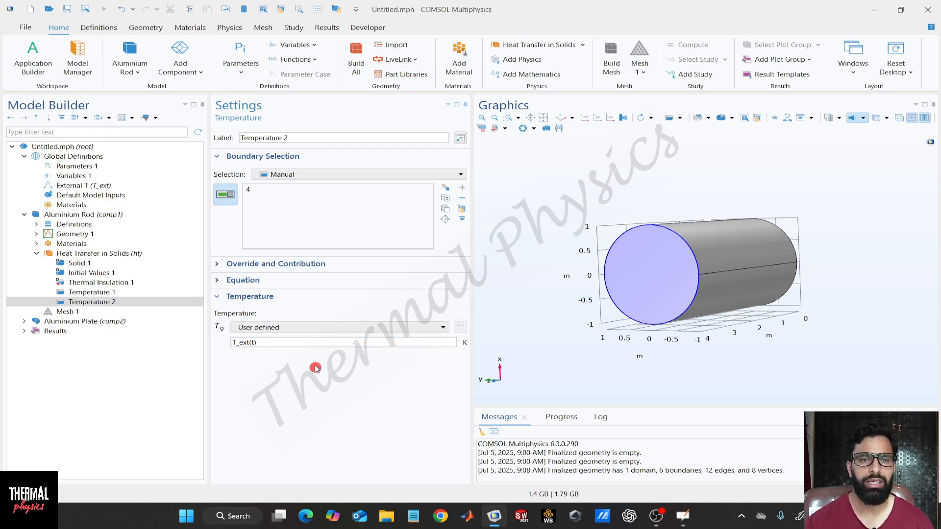
- Review the External T function, the rod's two end faces, and the available global and local function types
{"action": "left_click", "coordinate": [115, 187]}
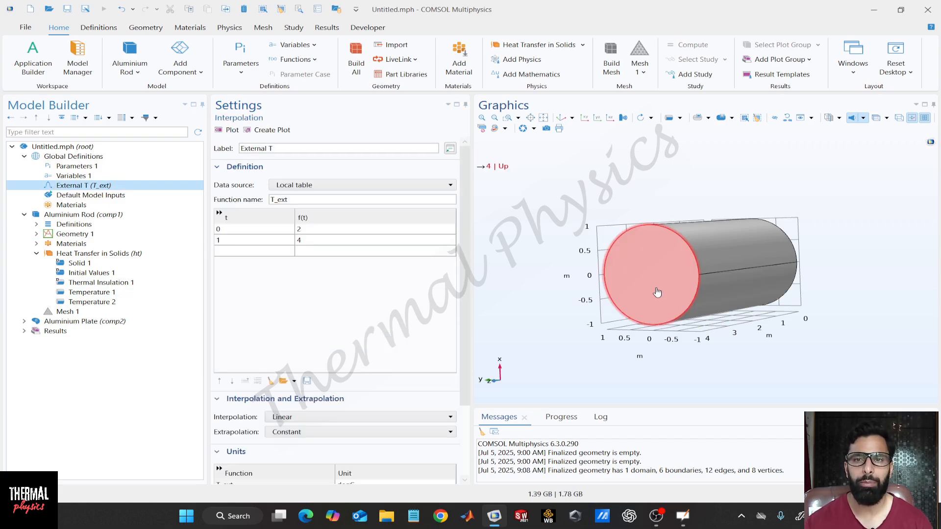
{"action": "left_click_drag", "start_coordinate": [793, 221], "coordinate": [778, 282]}
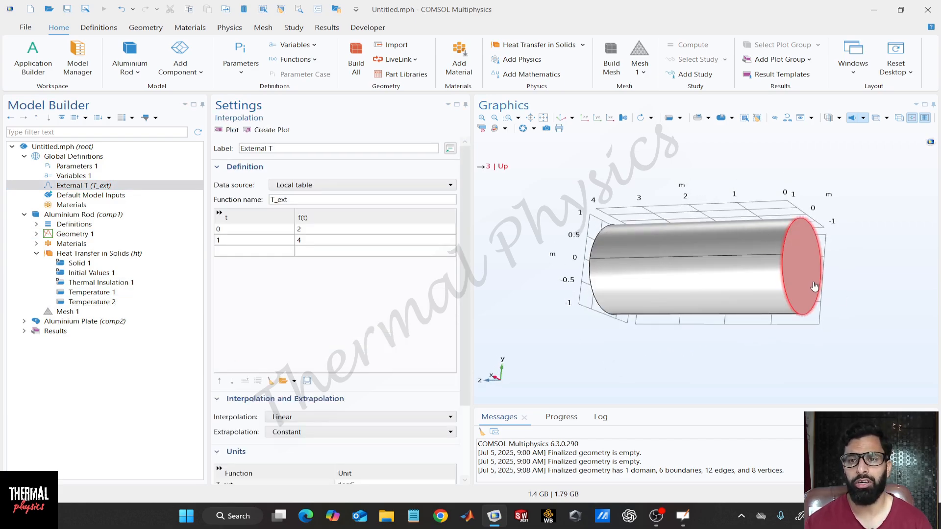
{"action": "left_click_drag", "start_coordinate": [512, 252], "coordinate": [574, 256]}
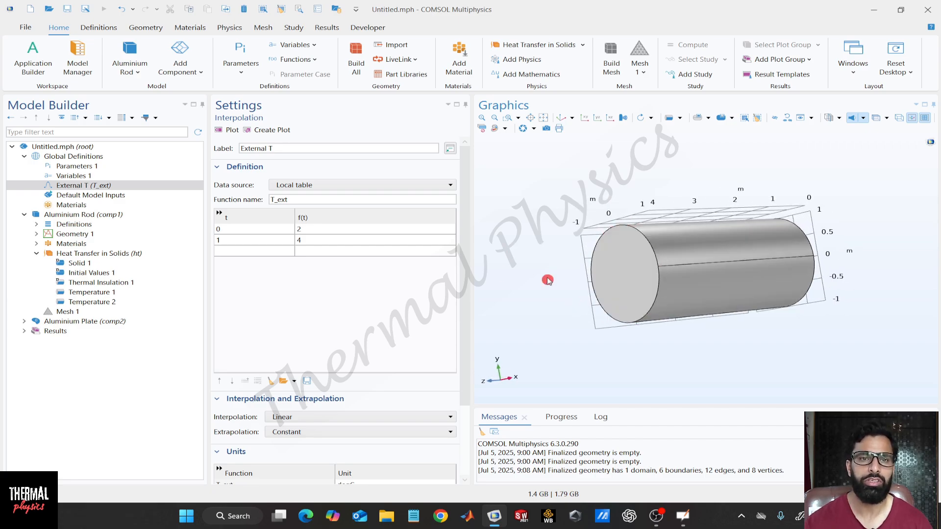
{"action": "left_click", "coordinate": [109, 185]}
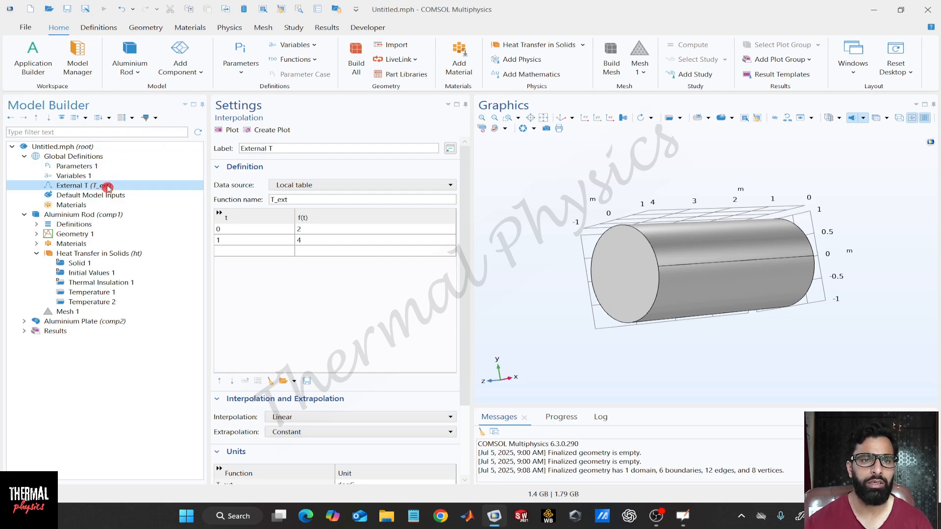
{"action": "left_click", "coordinate": [312, 60]}
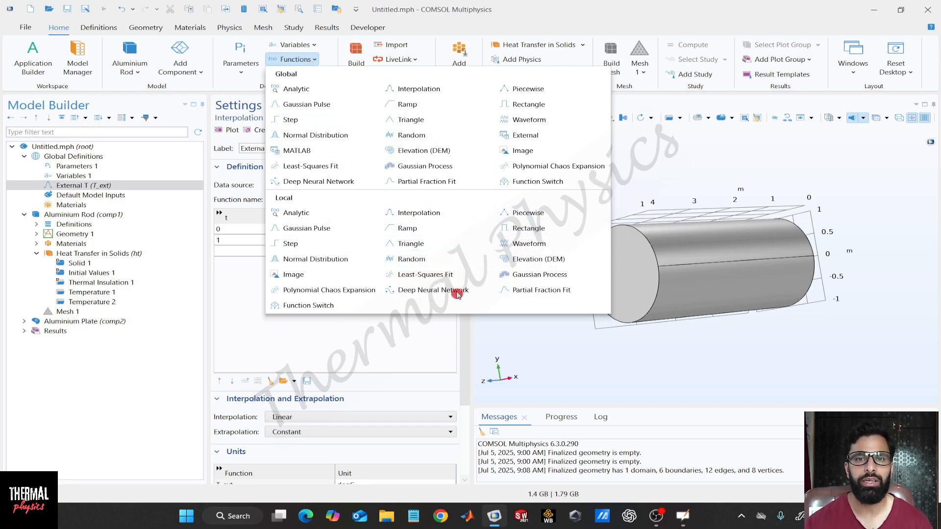
{"action": "left_click", "coordinate": [259, 348]}
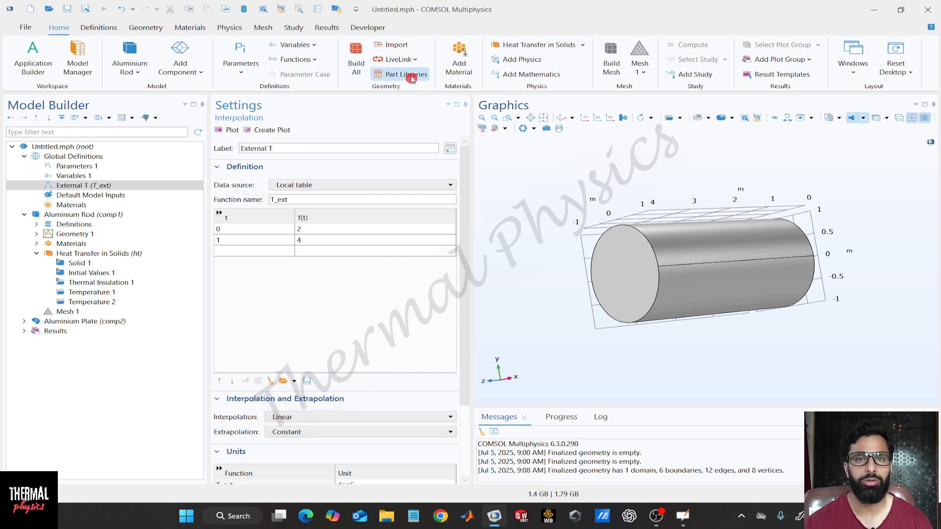
- Add a Sphere to the aluminium rod's Geometry 1 and build all geometry features
{"action": "left_click", "coordinate": [90, 235]}
{"action": "right_click", "coordinate": [89, 235]}
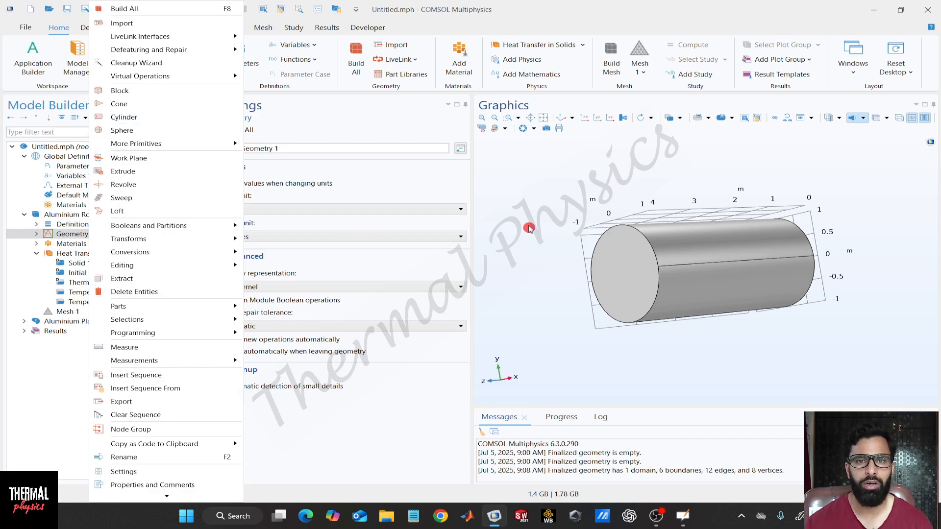
{"action": "left_click", "coordinate": [528, 227]}
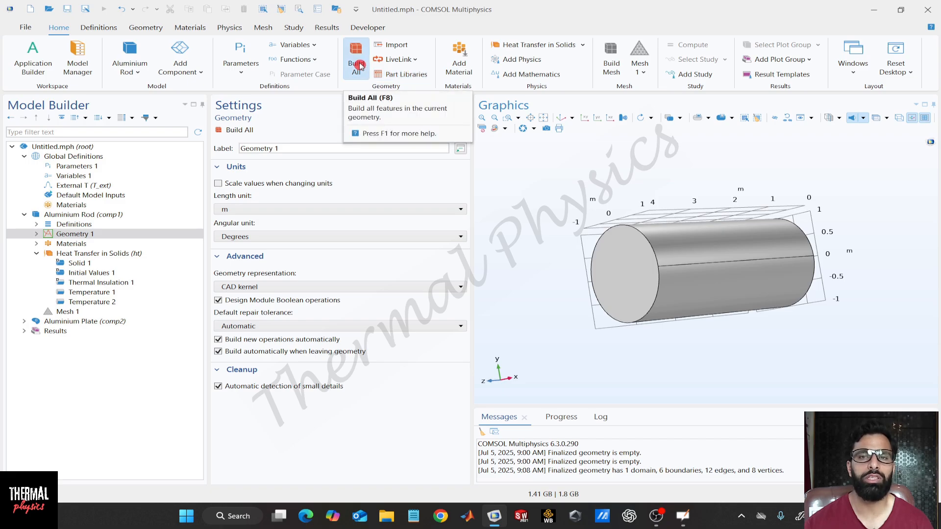
{"action": "right_click", "coordinate": [94, 234]}
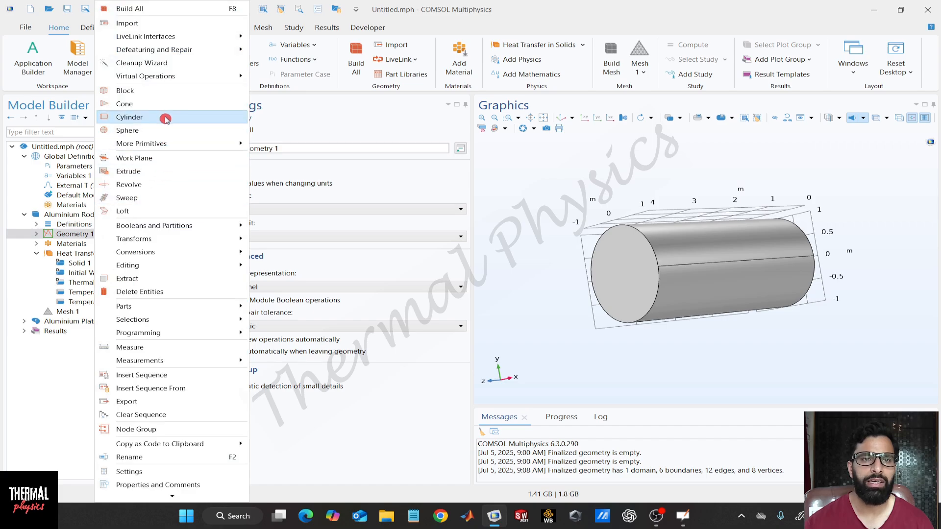
{"action": "left_click", "coordinate": [156, 134]}
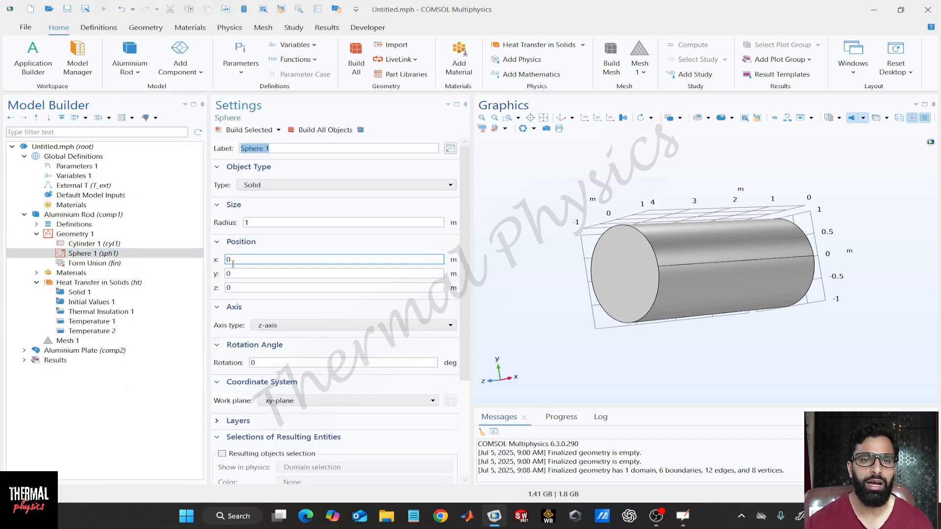
{"action": "left_click", "coordinate": [366, 55]}
{"action": "left_click_drag", "start_coordinate": [768, 359], "coordinate": [724, 358]}
{"action": "left_click", "coordinate": [823, 281]}
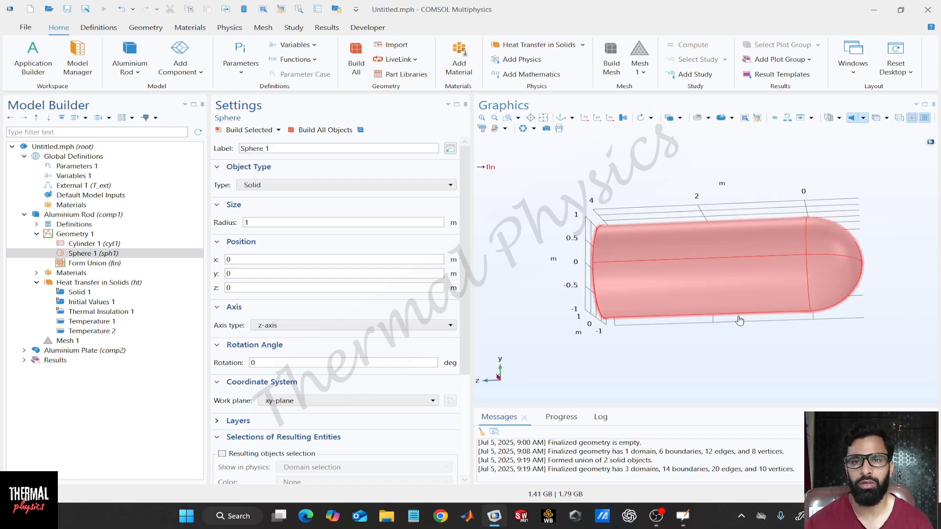
- Set the sphere's x position to 1 m and rebuild all objects
{"action": "left_click_drag", "start_coordinate": [527, 245], "coordinate": [549, 248]}
{"action": "left_click", "coordinate": [309, 364]}
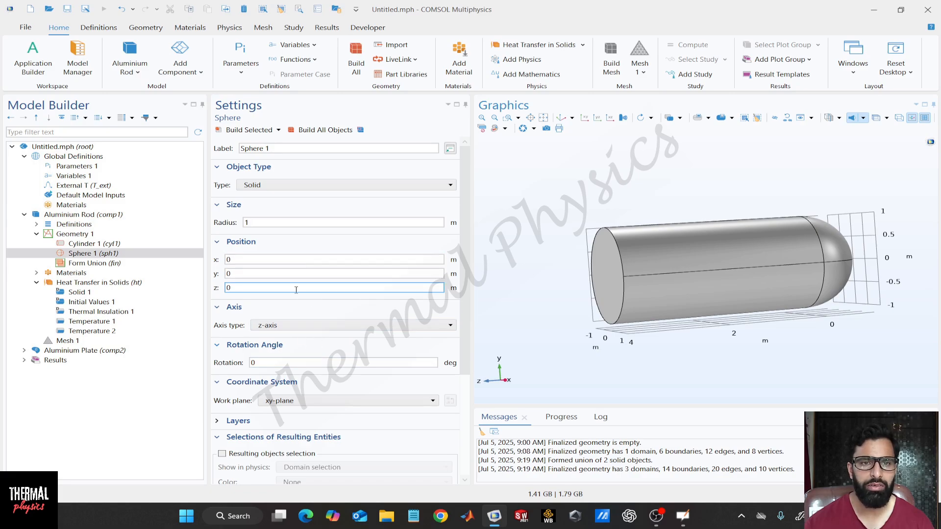
{"action": "left_click", "coordinate": [285, 327]}
{"action": "left_click", "coordinate": [300, 326]}
{"action": "left_click", "coordinate": [273, 259]}
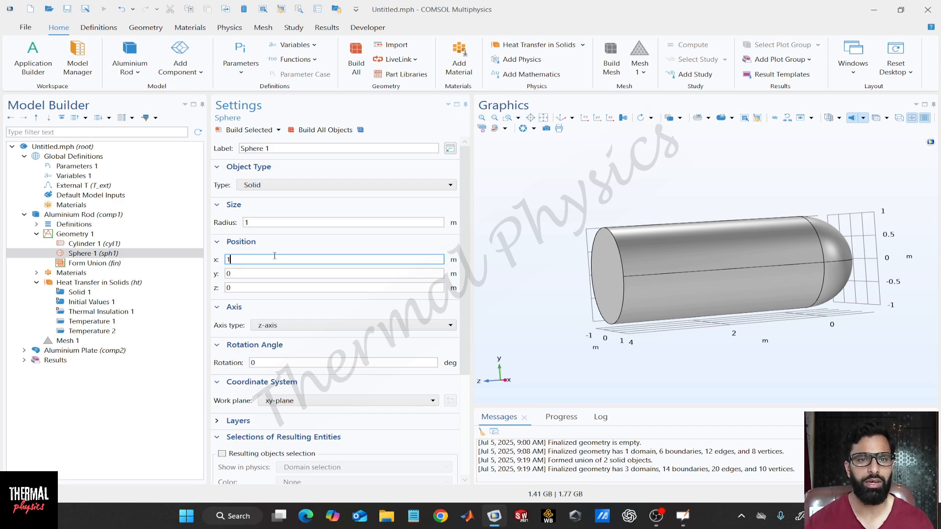
{"action": "type", "text": "1"}
{"action": "left_click", "coordinate": [311, 130]}
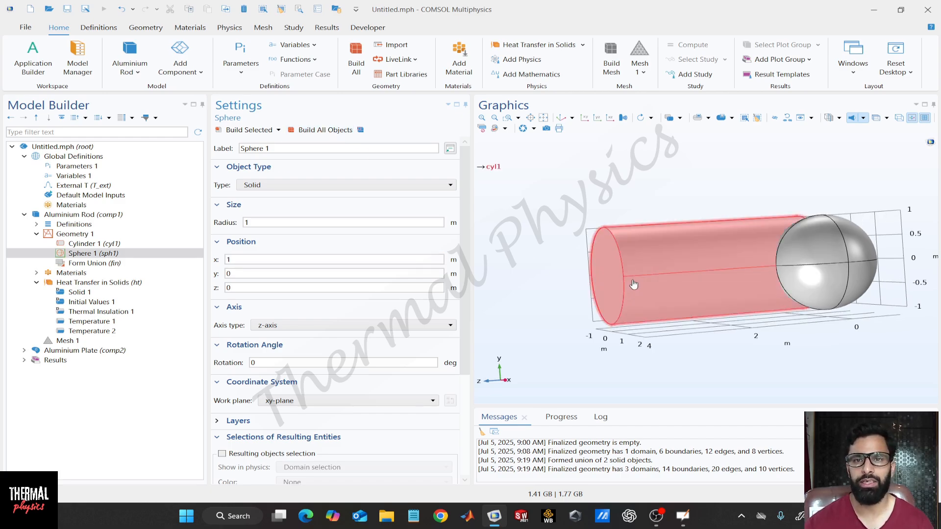
{"action": "left_click_drag", "start_coordinate": [633, 285], "coordinate": [549, 227]}
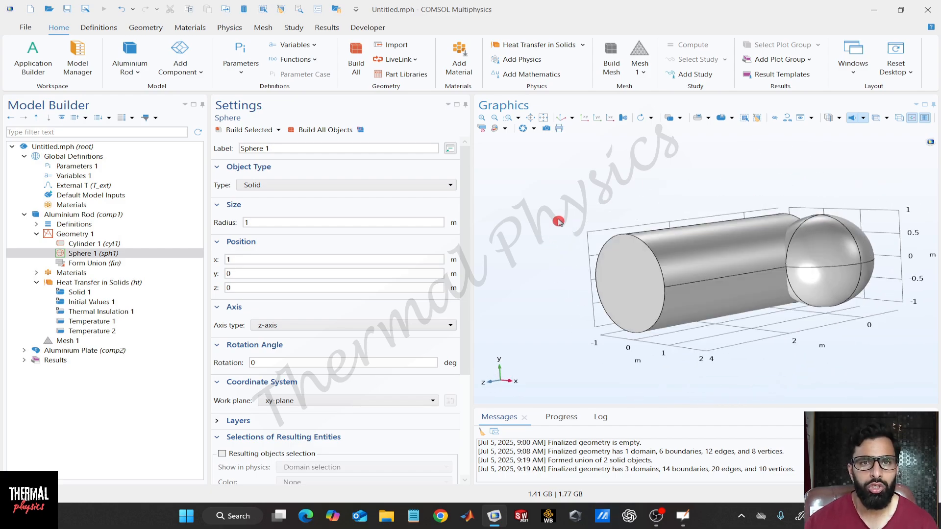
{"action": "left_click", "coordinate": [363, 57]}
{"action": "left_click", "coordinate": [504, 231]}
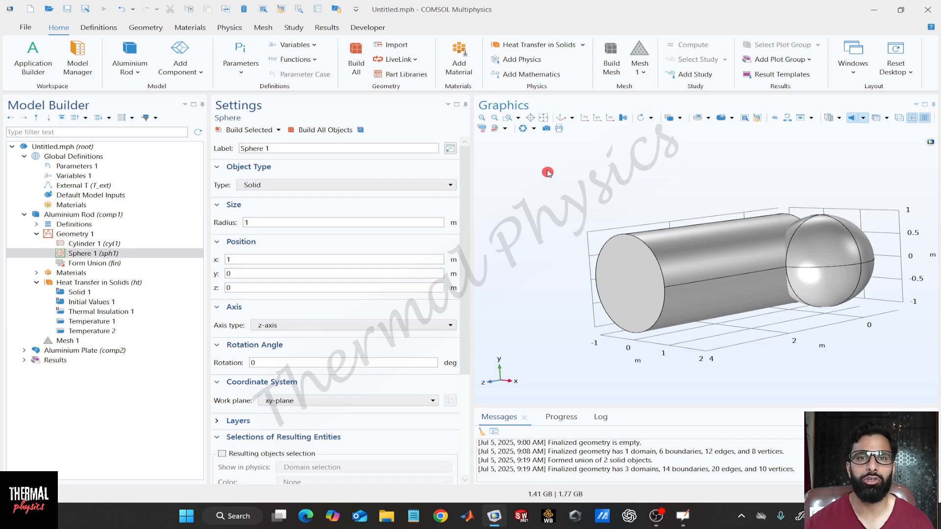
- Add an Import feature to the rod's geometry and browse for a geometry file without choosing one
{"action": "left_click", "coordinate": [402, 51]}
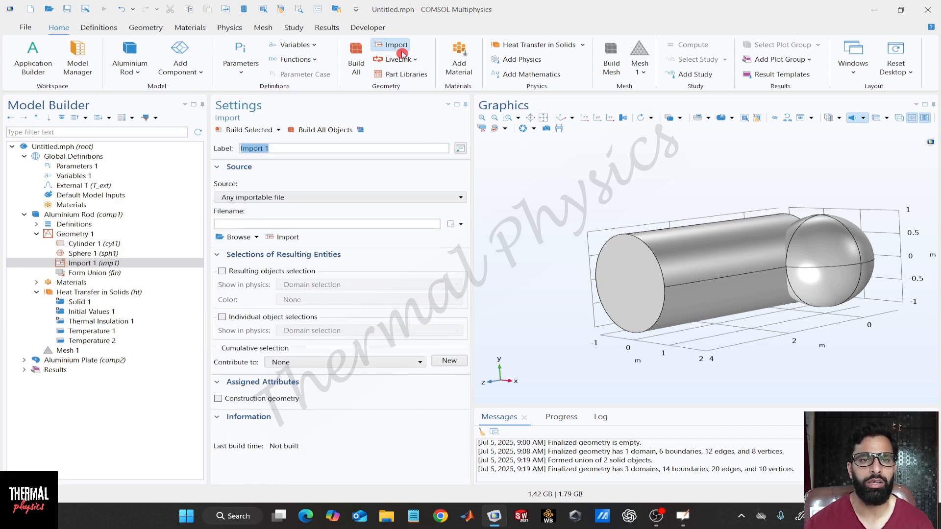
{"action": "left_click", "coordinate": [258, 238]}
{"action": "left_click", "coordinate": [248, 251]}
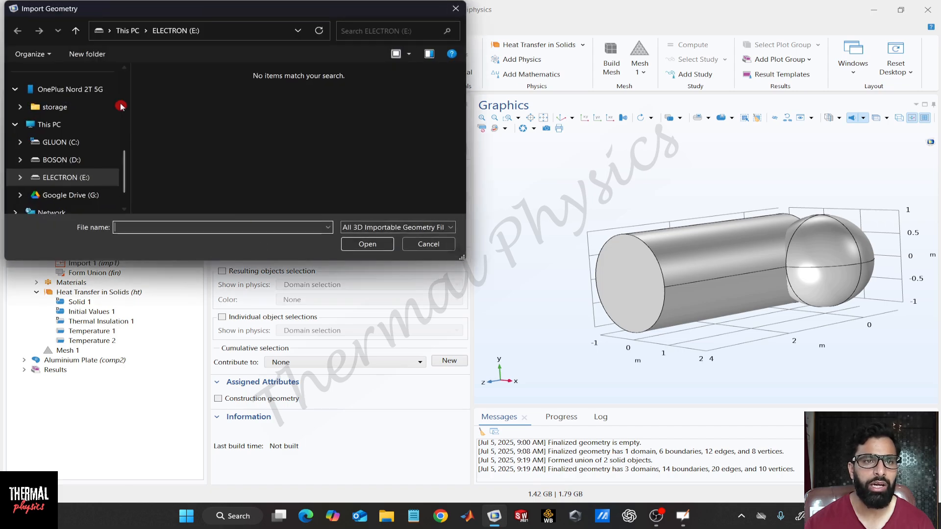
{"action": "left_click", "coordinate": [456, 8]}
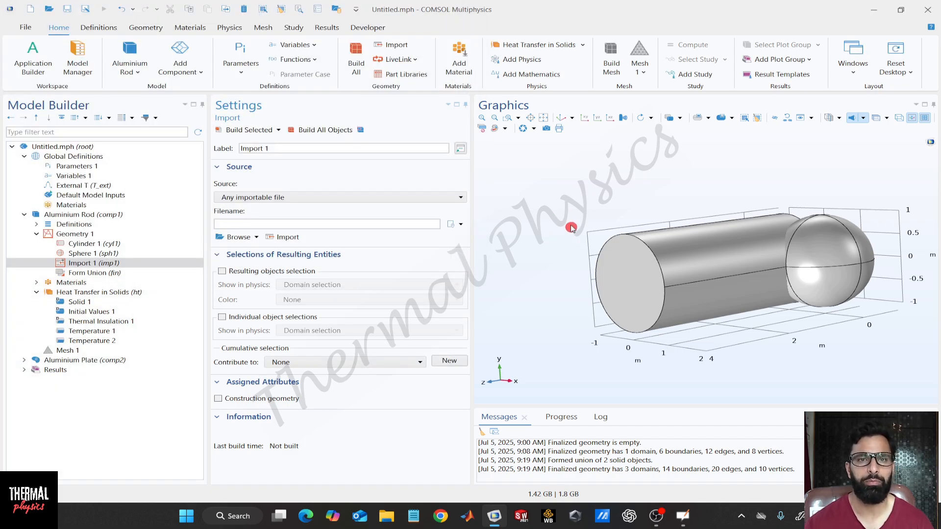
- Try to add the heat_sink_straight_fins part from the Heat Transfer Module's Heat Sinks library to the rod's geometry
{"action": "left_click", "coordinate": [414, 76]}
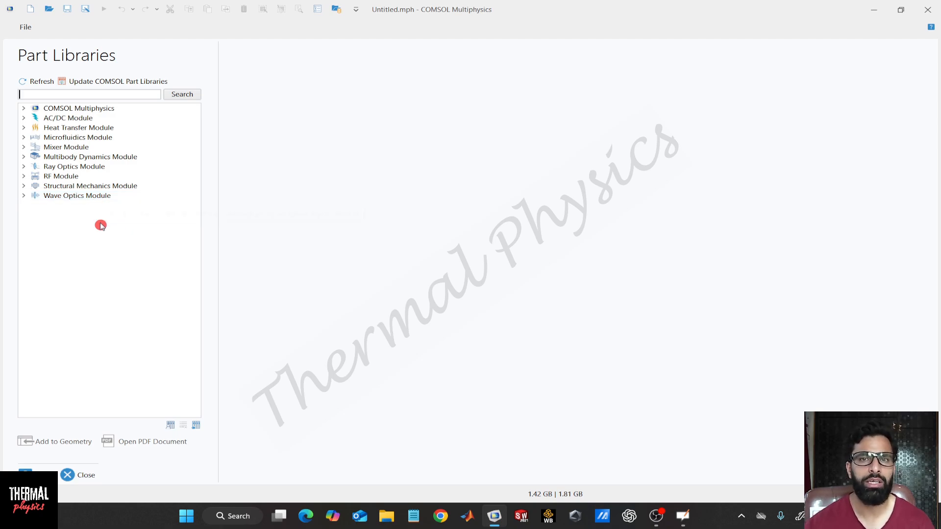
{"action": "left_click", "coordinate": [23, 129]}
{"action": "left_click", "coordinate": [36, 137]}
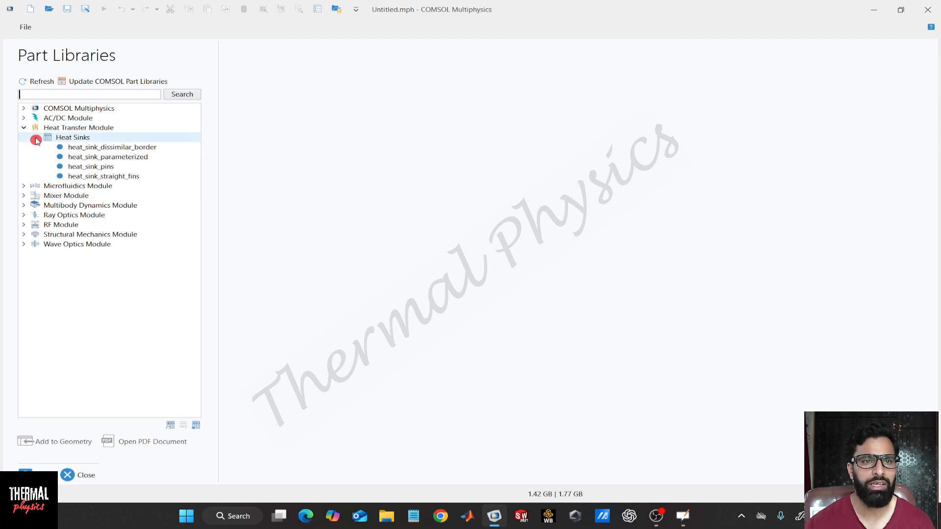
{"action": "left_click", "coordinate": [109, 176]}
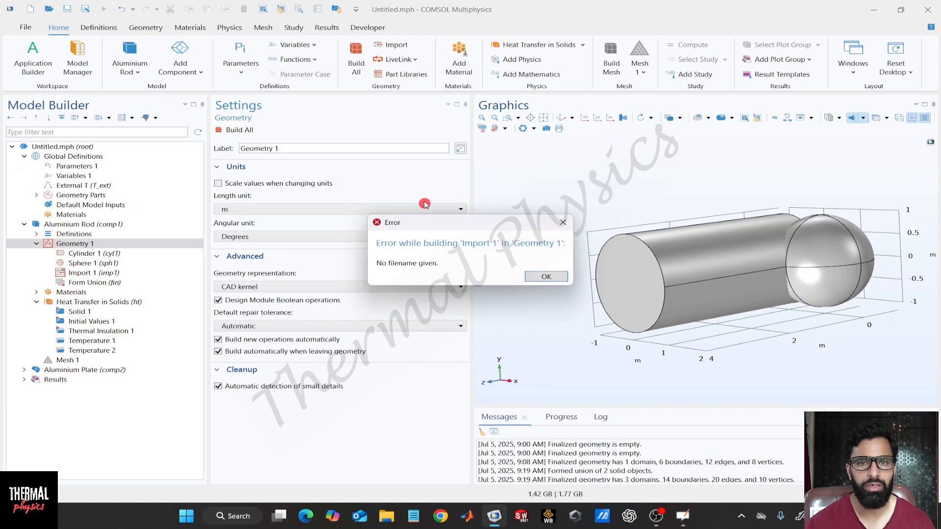
{"action": "left_click", "coordinate": [563, 226]}
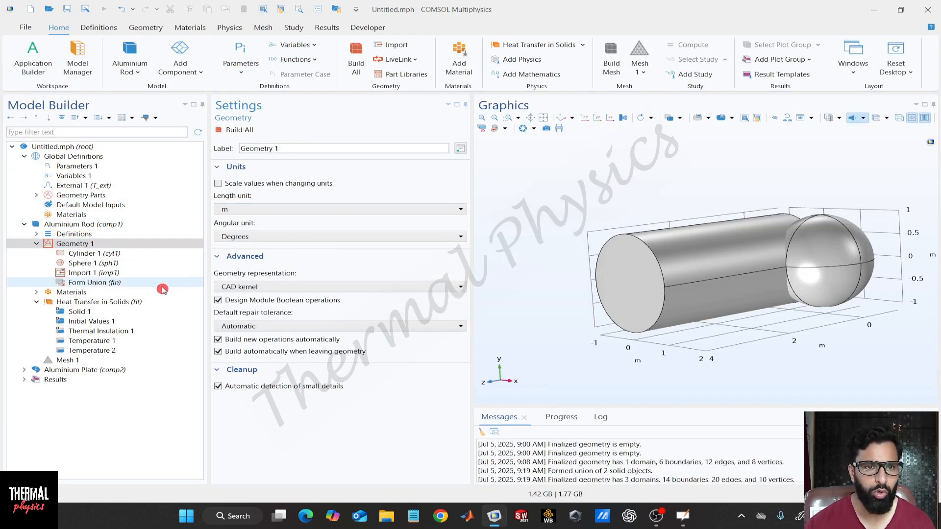
- Delete the empty Import 1 feature from the aluminium rod's Geometry 1
{"action": "right_click", "coordinate": [113, 273]}
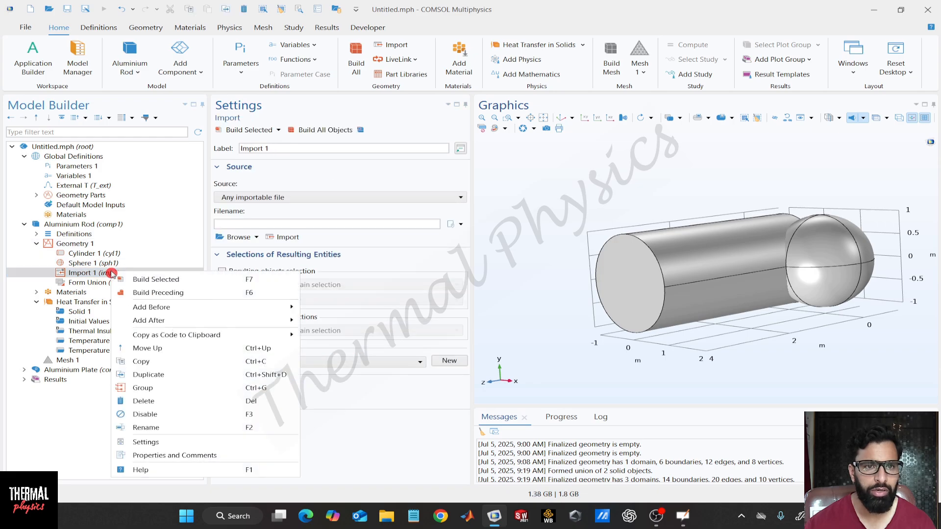
{"action": "left_click", "coordinate": [178, 401]}
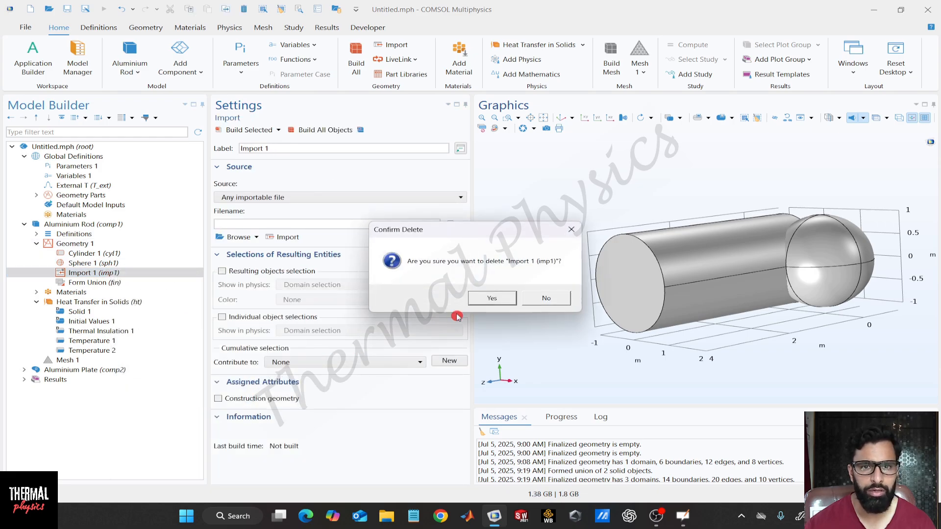
{"action": "left_click", "coordinate": [490, 300]}
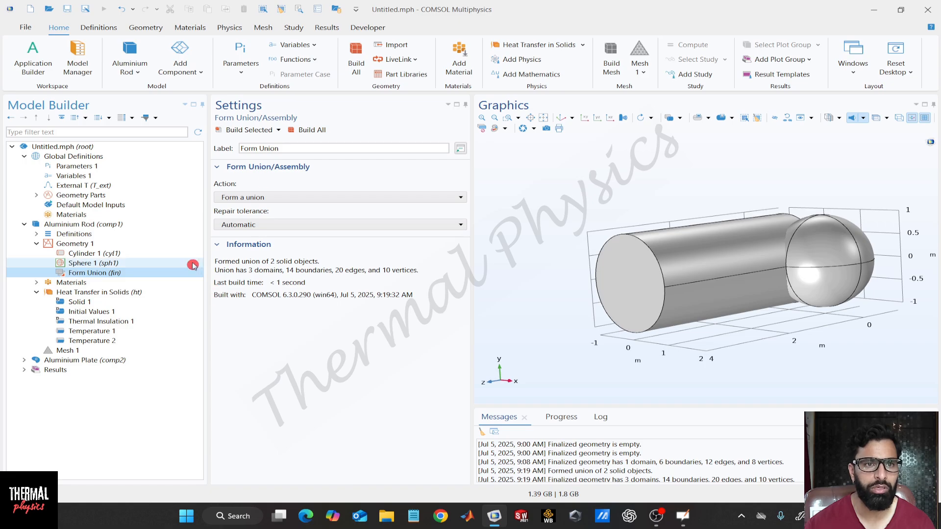
- Add the heat_sink_straight_fins library part to the aluminium rod's Geometry 1
{"action": "left_click", "coordinate": [407, 74]}
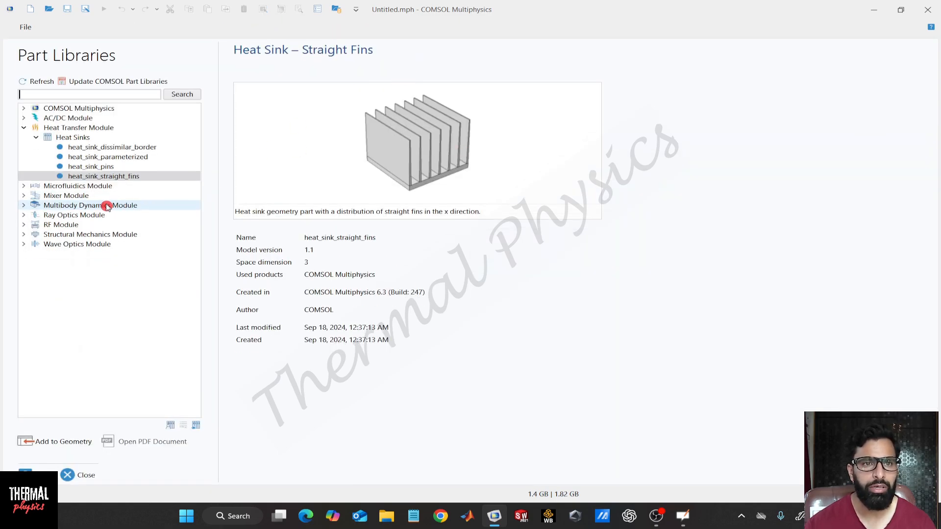
{"action": "left_click", "coordinate": [105, 176]}
{"action": "double_click", "coordinate": [106, 176]}
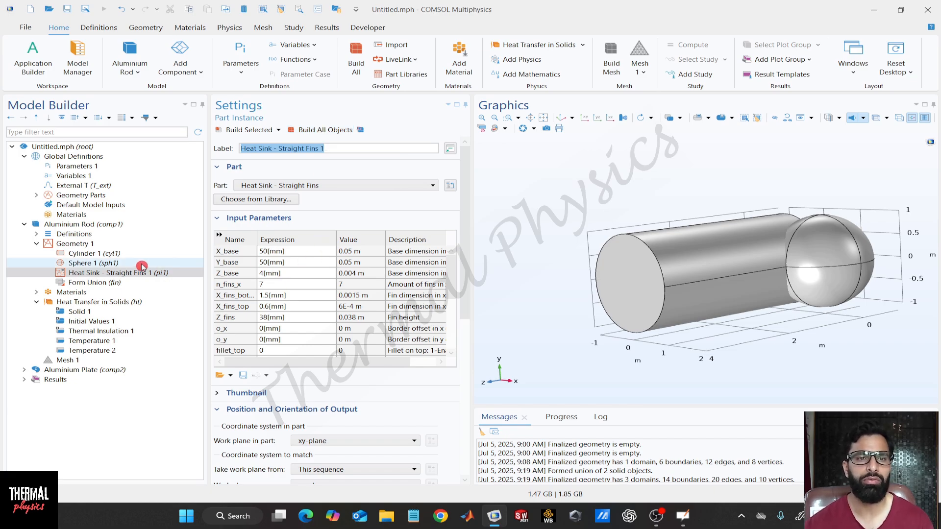
- Remove the cylinder and sphere from Geometry 1 and build all objects with the straight-fin heat sink alone
{"action": "left_click", "coordinate": [325, 131]}
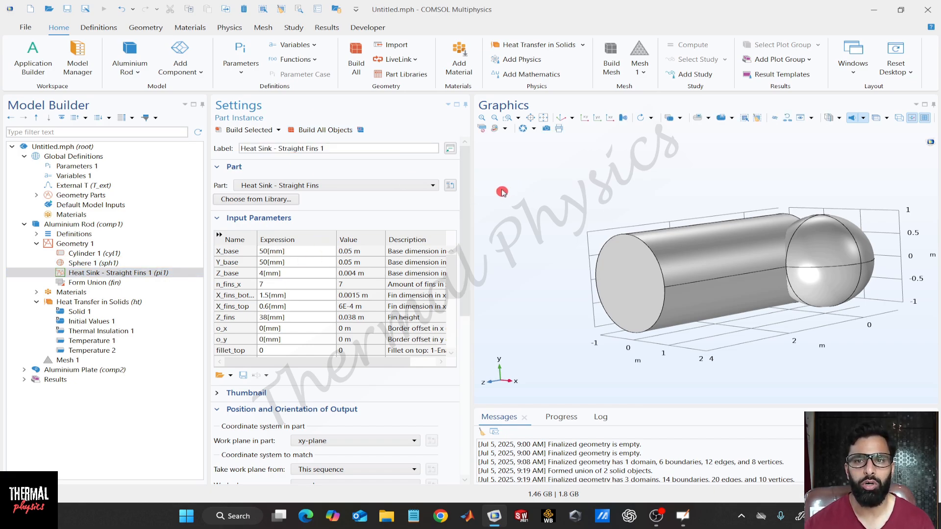
{"action": "left_click", "coordinate": [343, 129]}
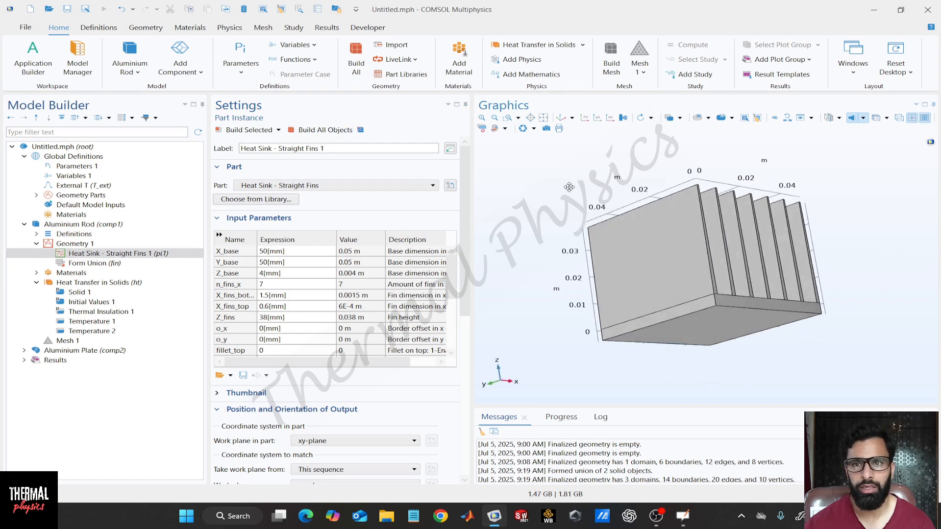
{"action": "left_click_drag", "start_coordinate": [525, 186], "coordinate": [567, 203]}
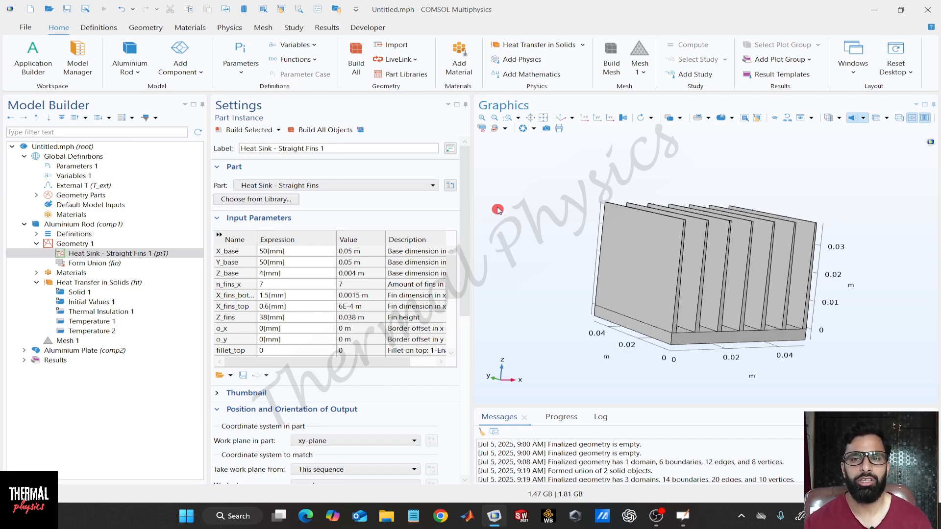
{"action": "left_click_drag", "start_coordinate": [497, 209], "coordinate": [535, 219]}
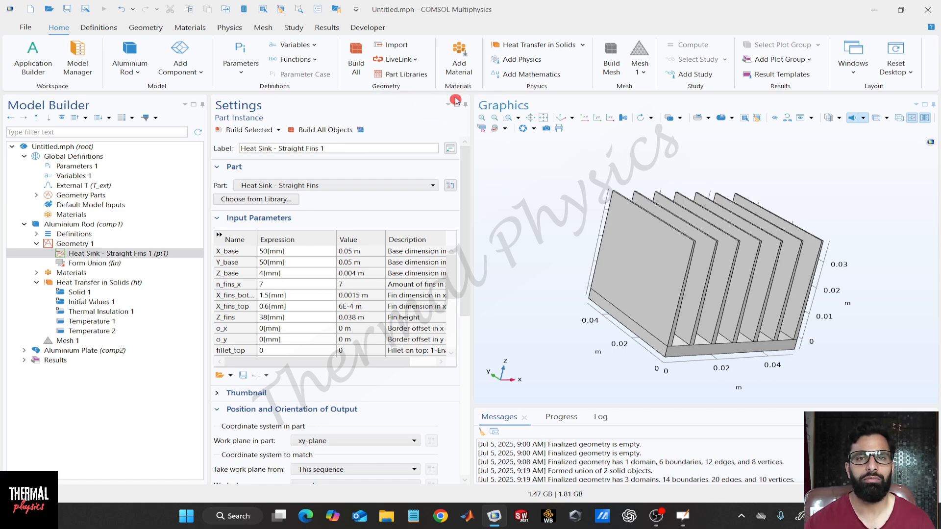
- Review the available LiveLink CAD connections and the material library categories without adding a material
{"action": "left_click", "coordinate": [413, 59]}
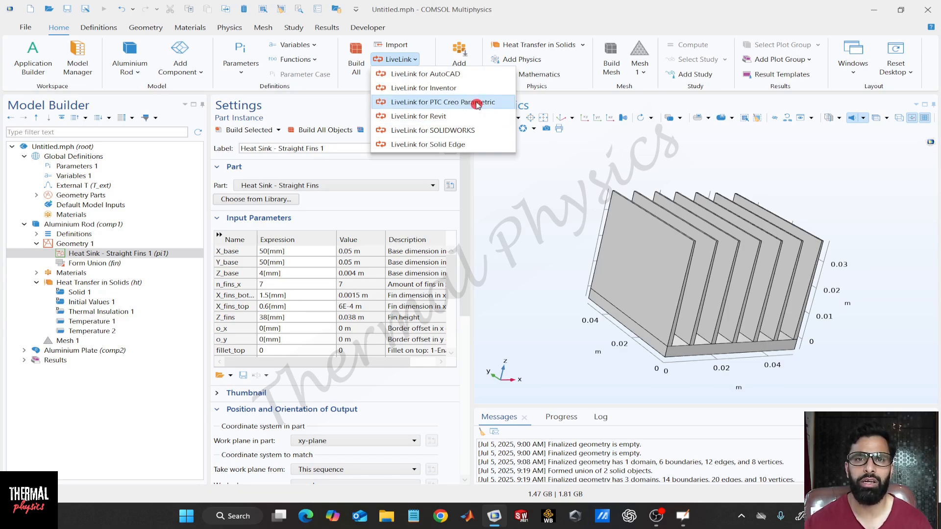
{"action": "left_click", "coordinate": [468, 158]}
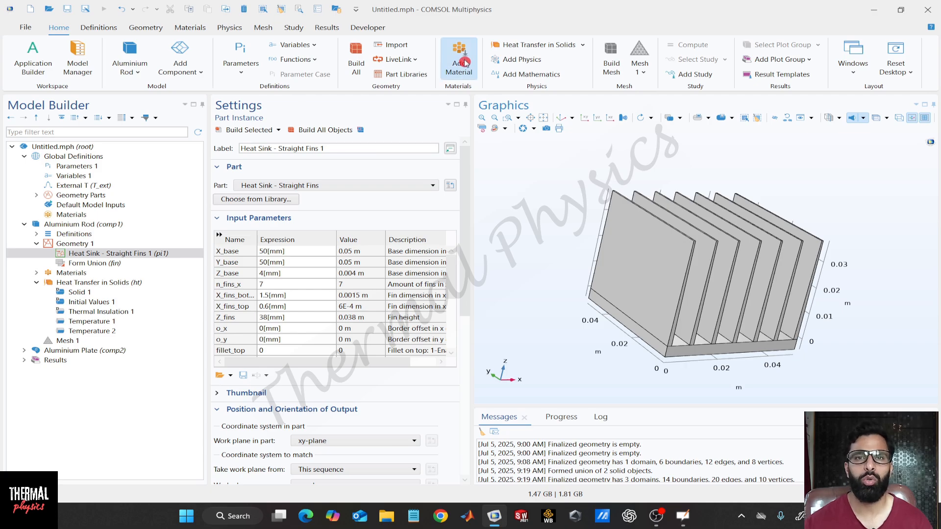
{"action": "left_click", "coordinate": [461, 64]}
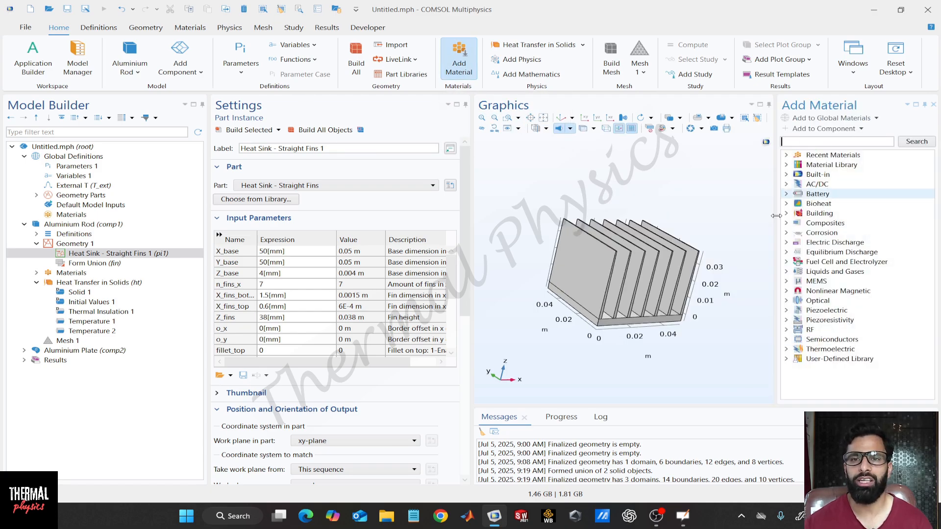
{"action": "left_click", "coordinate": [935, 106]}
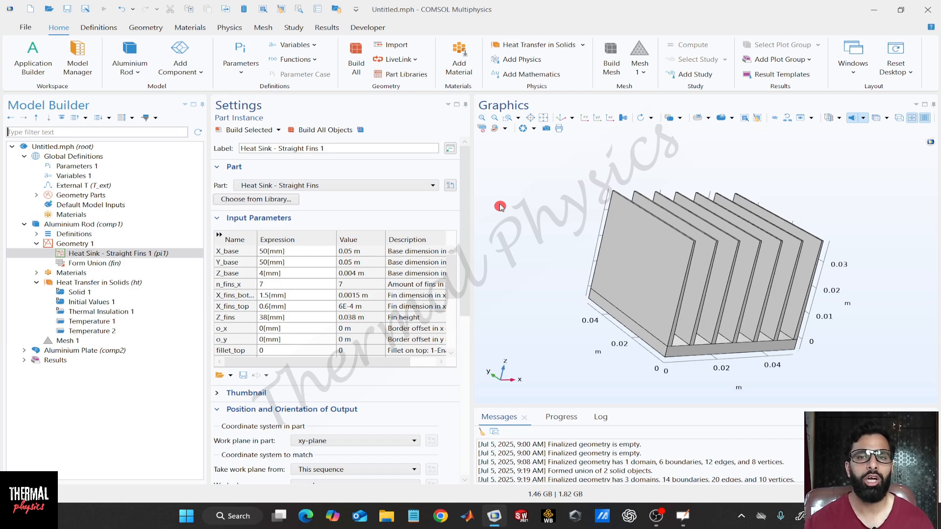
- Review the ribbon tools offered for definitions, geometry, materials, physics, mesh, study and results
{"action": "left_click", "coordinate": [102, 28]}
{"action": "left_click", "coordinate": [141, 29]}
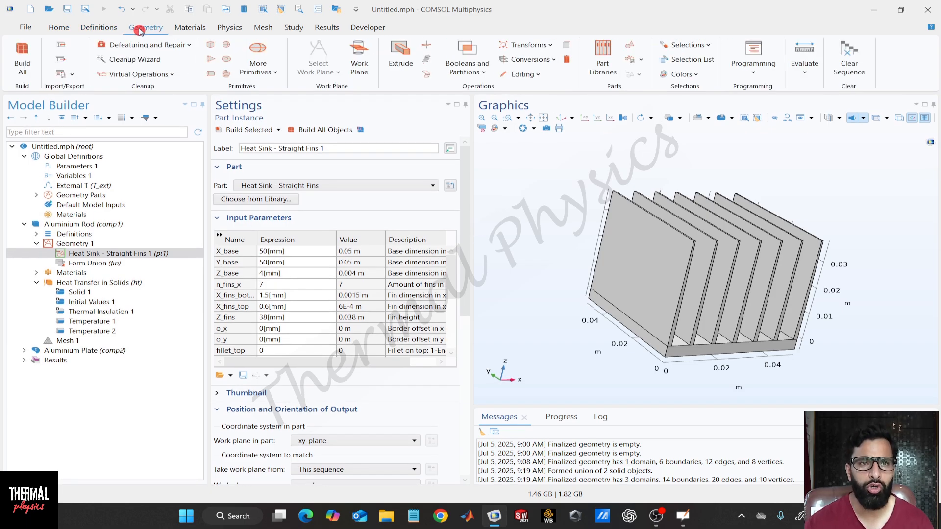
{"action": "left_click", "coordinate": [189, 30]}
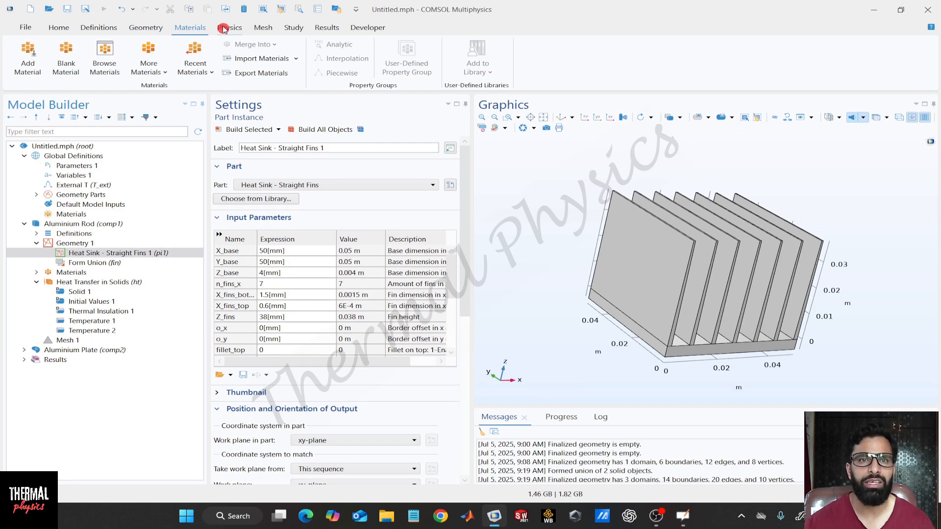
{"action": "left_click", "coordinate": [244, 28]}
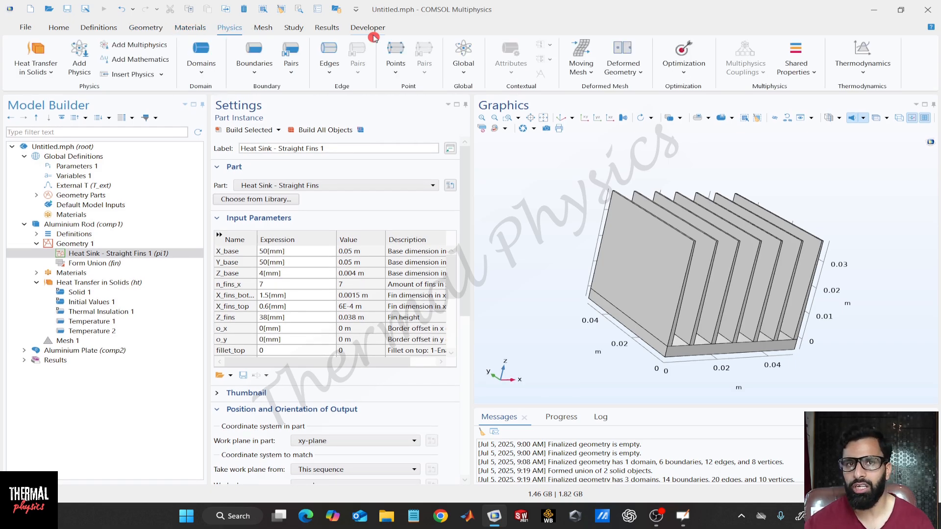
{"action": "left_click", "coordinate": [264, 30]}
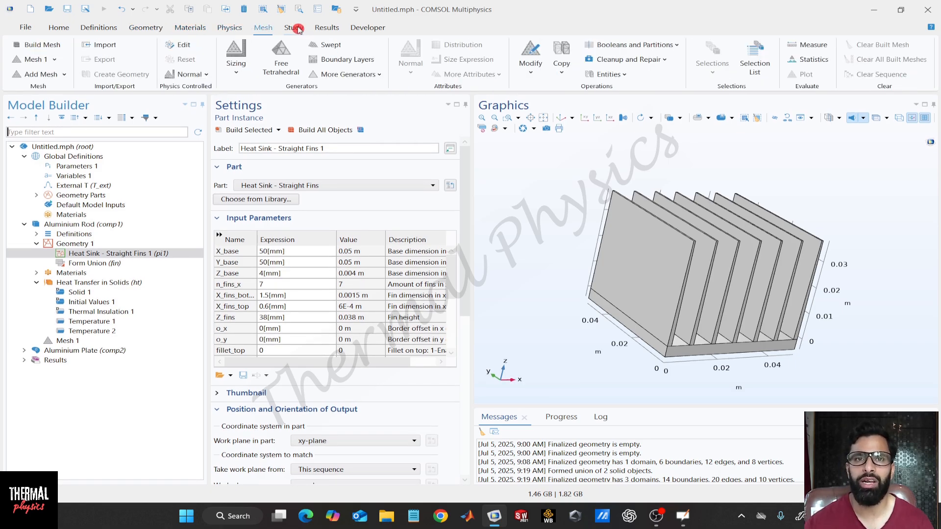
{"action": "left_click", "coordinate": [297, 28]}
{"action": "left_click", "coordinate": [316, 30]}
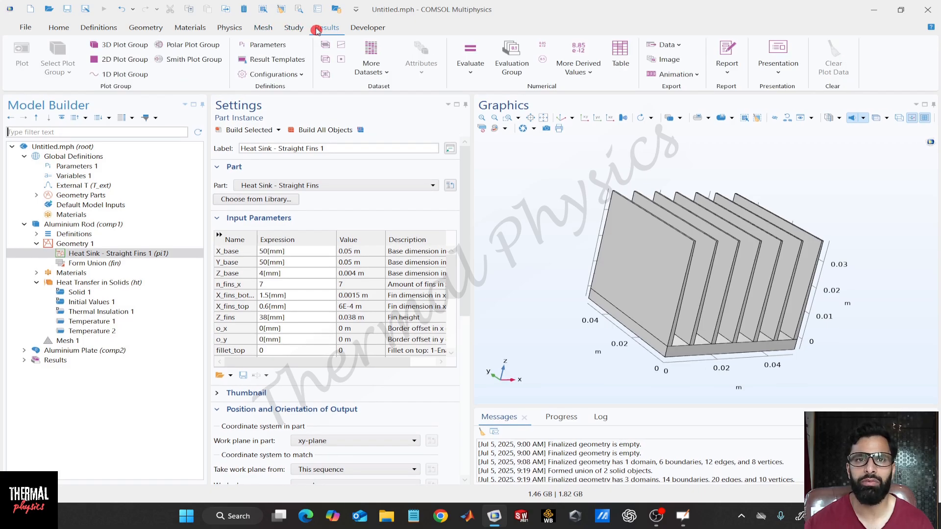
{"action": "left_click", "coordinate": [293, 31]}
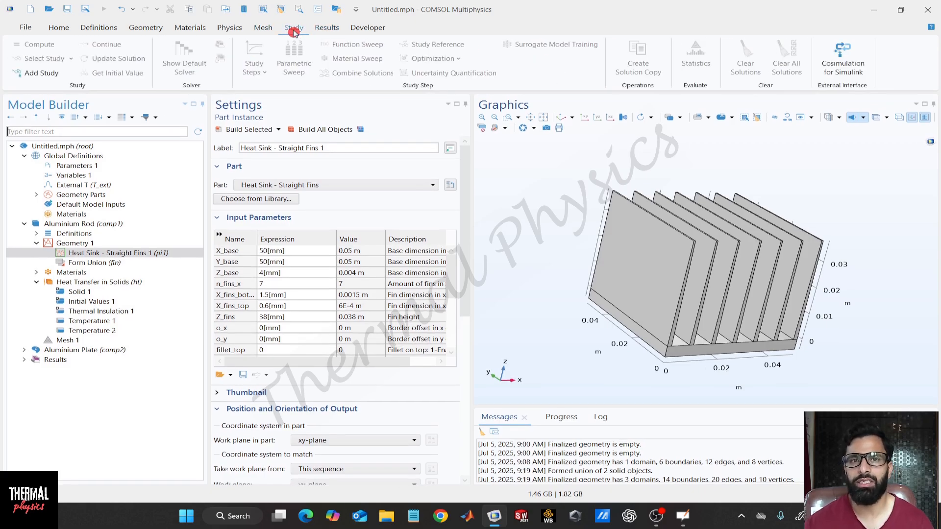
{"action": "left_click", "coordinate": [319, 33]}
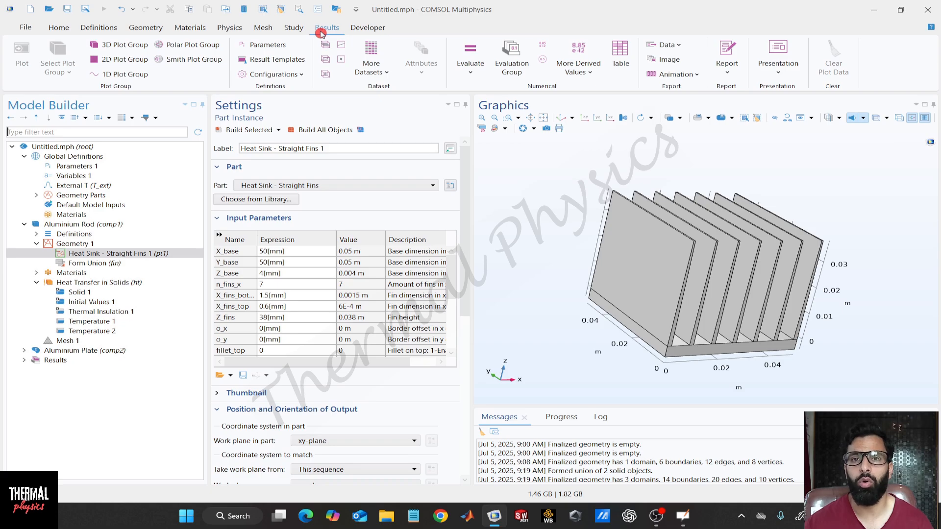
- Review the physics and mathematics interfaces available to add, plus the physics interface already defined for the aluminium rod
{"action": "left_click", "coordinate": [61, 29]}
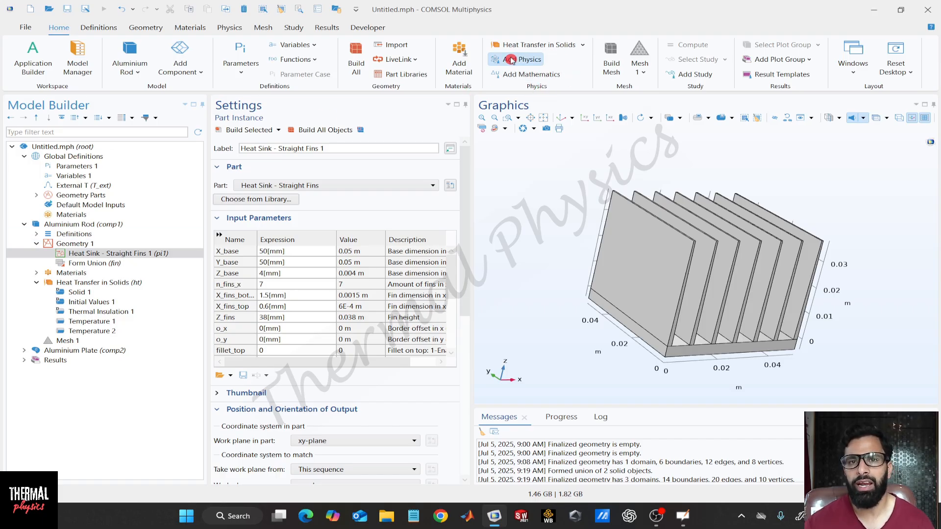
{"action": "left_click", "coordinate": [510, 60]}
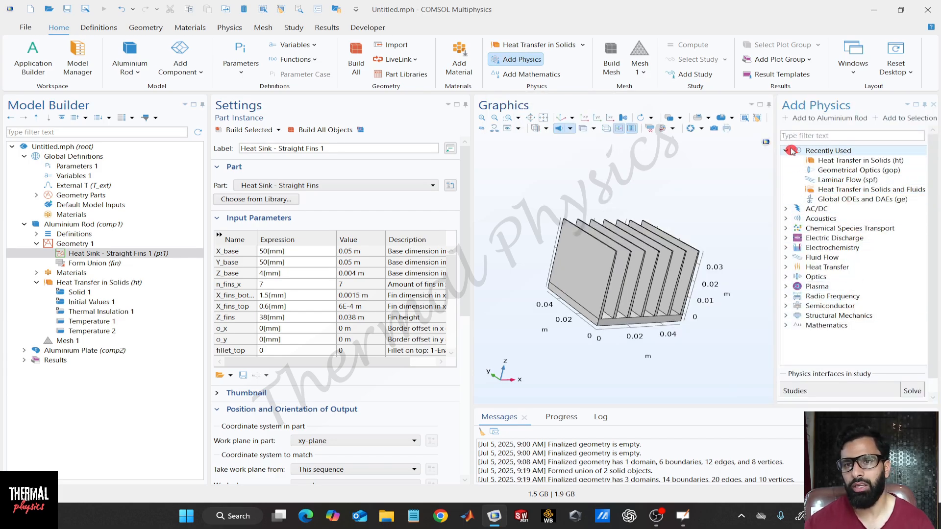
{"action": "left_click", "coordinate": [791, 151]}
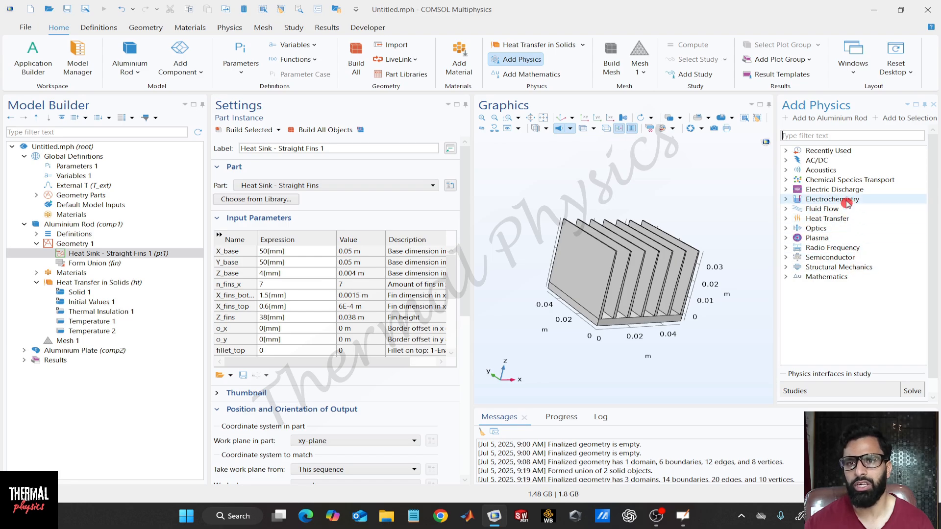
{"action": "left_click", "coordinate": [522, 75]}
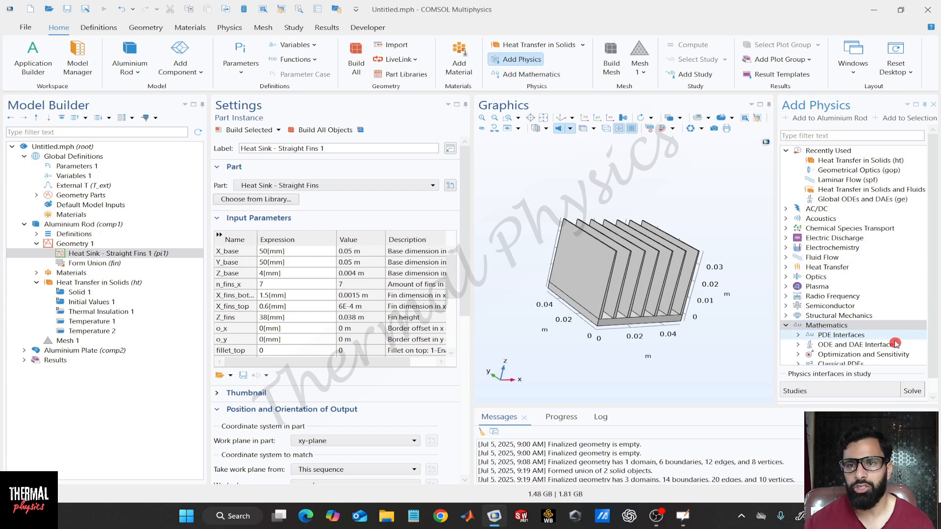
{"action": "scroll", "coordinate": [855, 326], "scroll_direction": "down", "scroll_amount": 2}
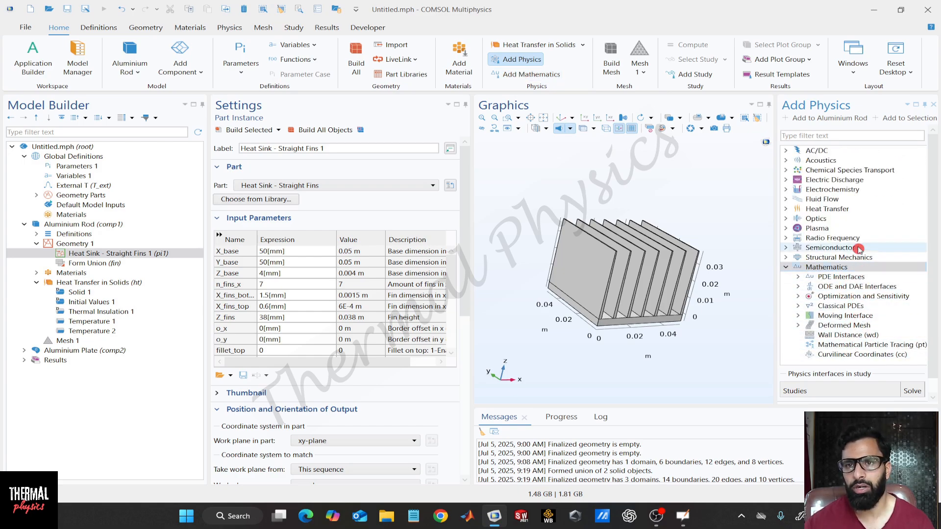
{"action": "left_click", "coordinate": [912, 138]}
{"action": "left_click", "coordinate": [933, 104]}
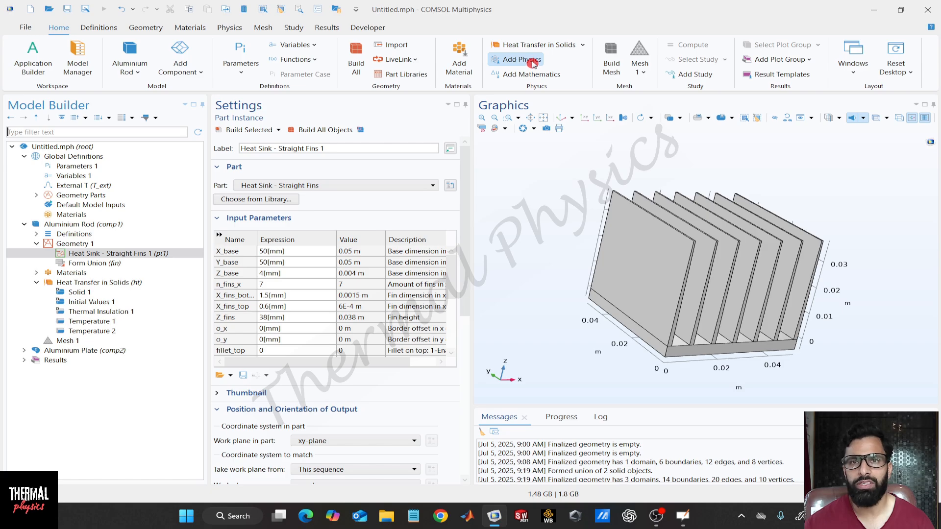
{"action": "left_click", "coordinate": [582, 47]}
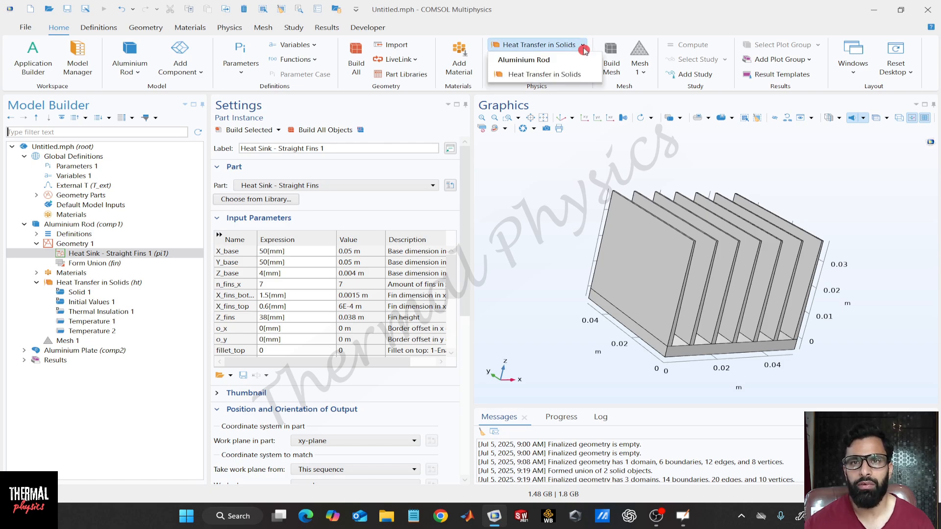
{"action": "left_click", "coordinate": [538, 171]}
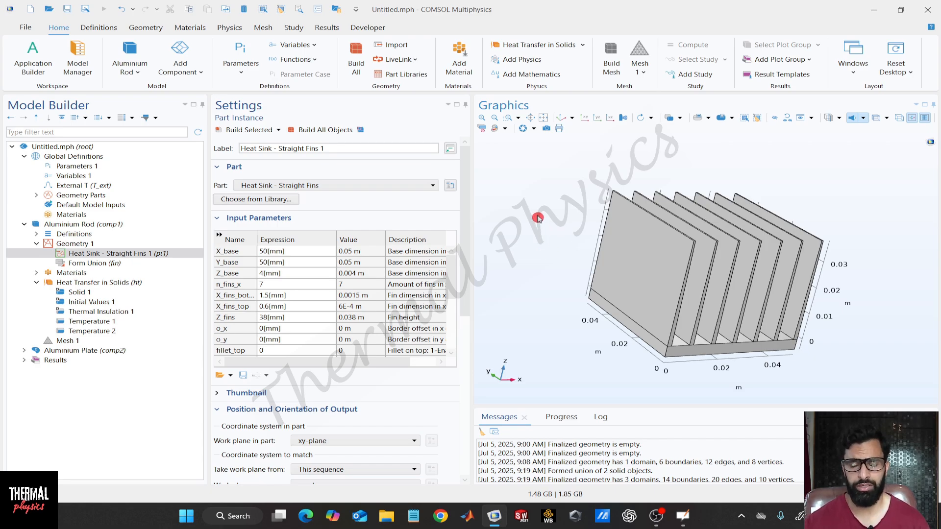
- Build the physics-controlled Mesh 1 on the straight-fin heat sink and inspect its elements
{"action": "left_click", "coordinate": [642, 63]}
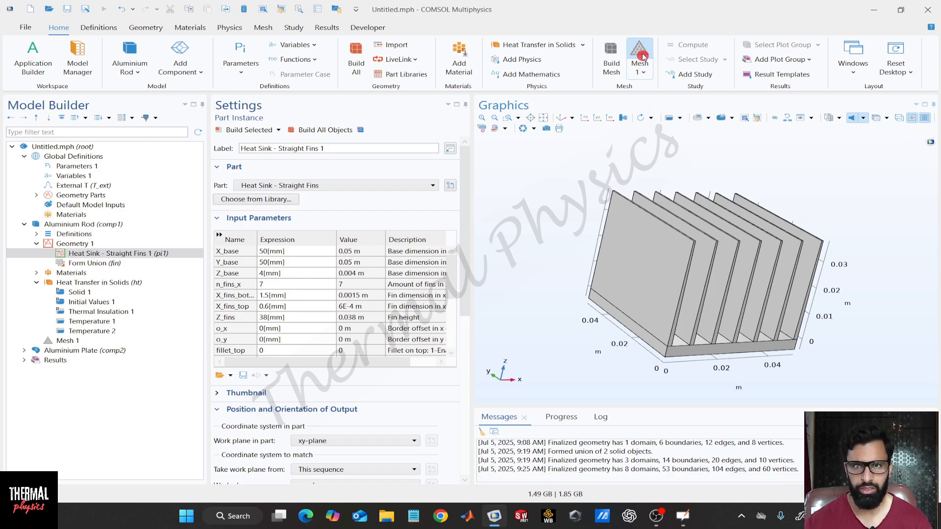
{"action": "left_click", "coordinate": [621, 60]}
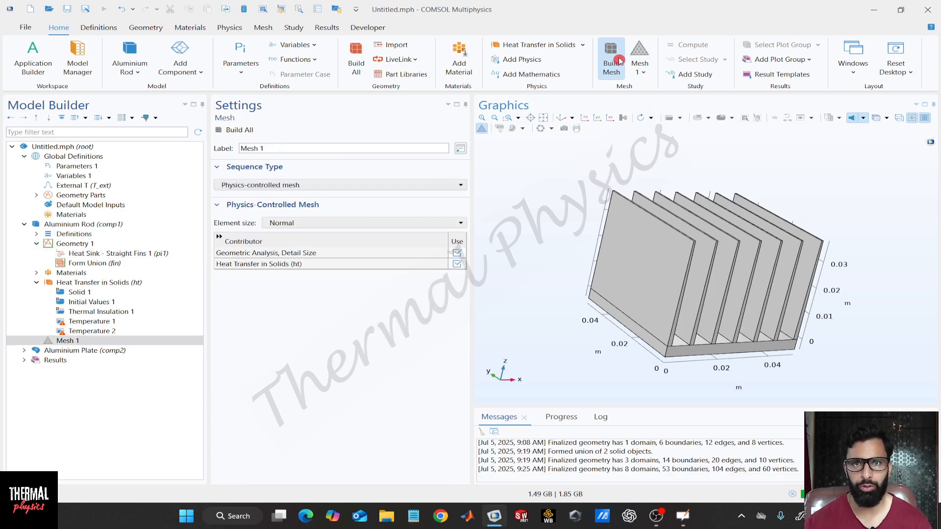
{"action": "left_click_drag", "start_coordinate": [559, 192], "coordinate": [575, 176]}
{"action": "left_click_drag", "start_coordinate": [579, 192], "coordinate": [567, 190]}
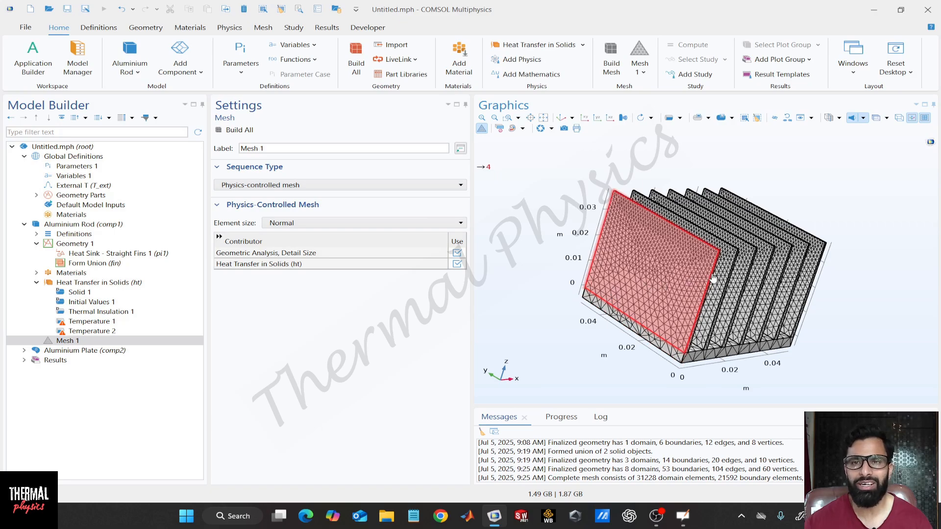
{"action": "left_click", "coordinate": [521, 202]}
{"action": "left_click_drag", "start_coordinate": [521, 202], "coordinate": [560, 167]}
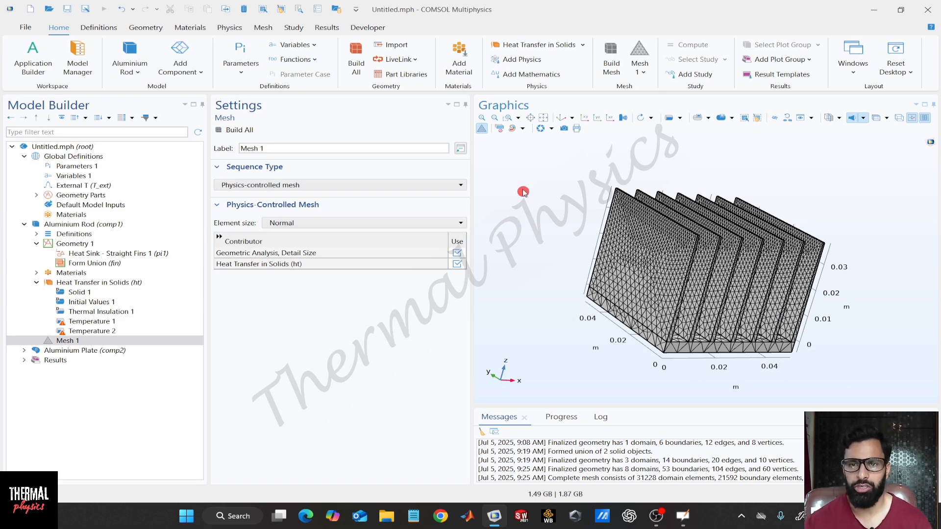
{"action": "left_click_drag", "start_coordinate": [523, 192], "coordinate": [531, 185]}
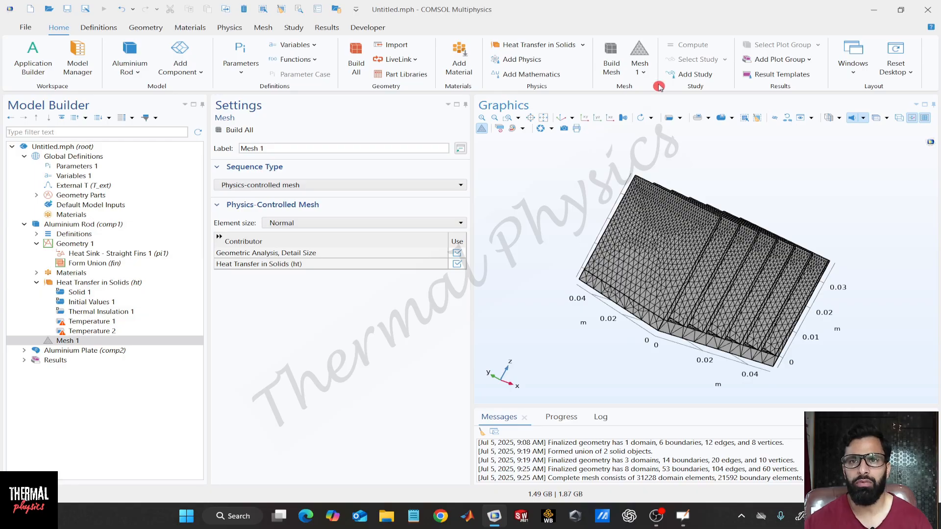
- Open the study types available to add and select the general Stationary study
{"action": "left_click", "coordinate": [696, 77]}
{"action": "left_click", "coordinate": [698, 75]}
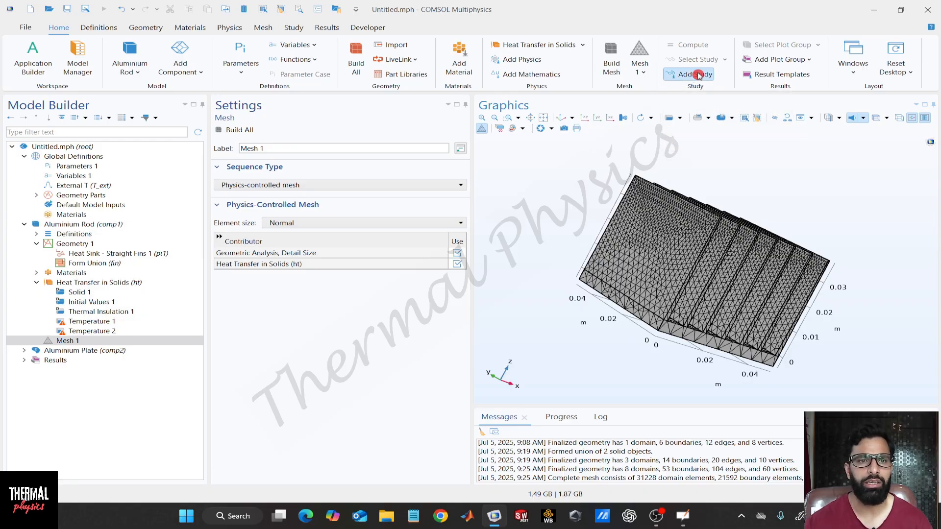
{"action": "left_click", "coordinate": [869, 161]}
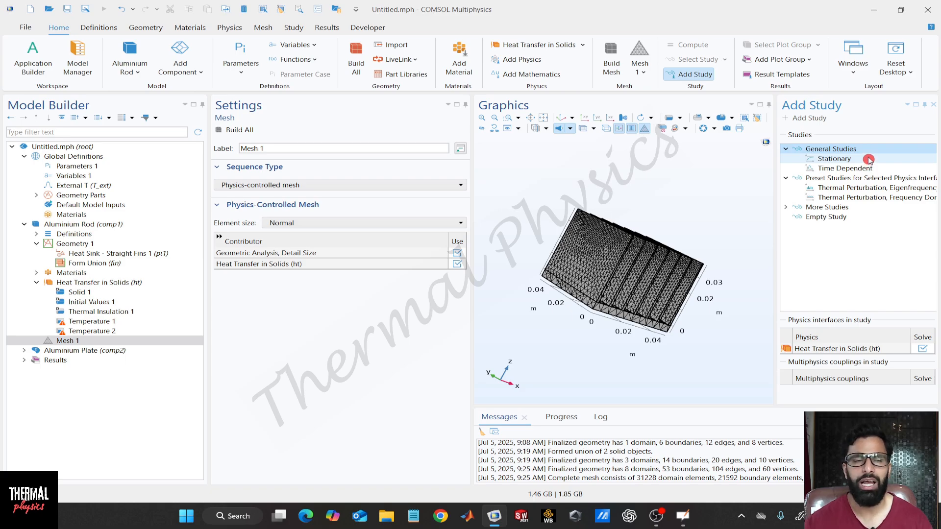
{"action": "left_click", "coordinate": [869, 160]}
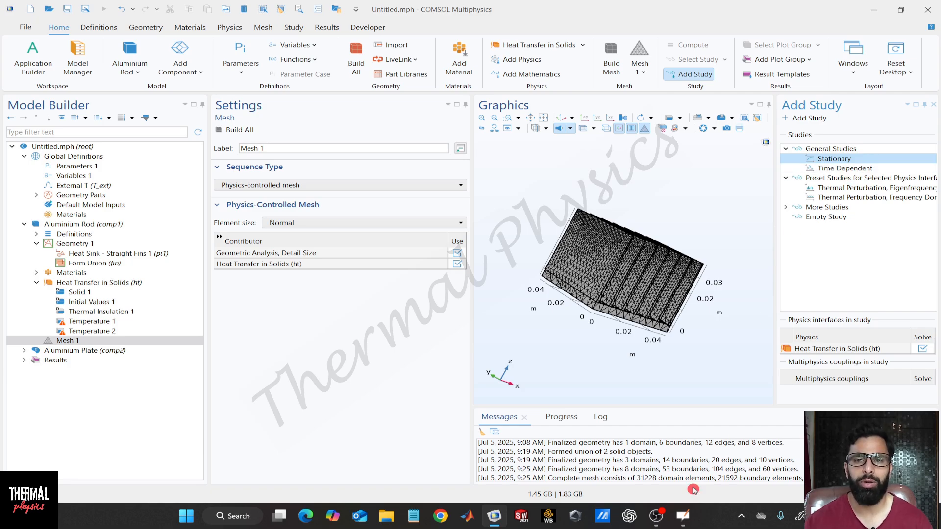
- Switch to OpenBoard to review the sketched rod problem with its time-varying air temperature, and return to COMSOL
{"action": "left_click", "coordinate": [683, 516]}
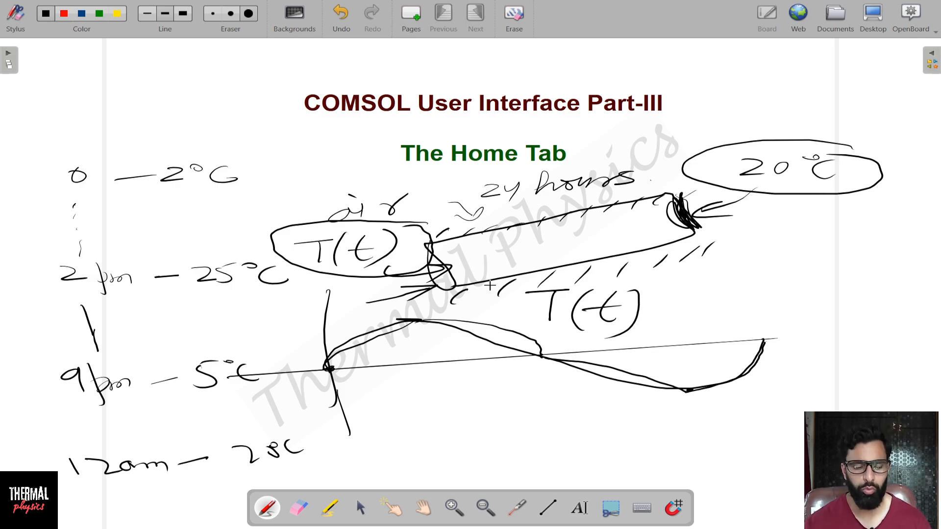
{"action": "key", "text": "super"}
{"action": "left_click", "coordinate": [481, 516]}
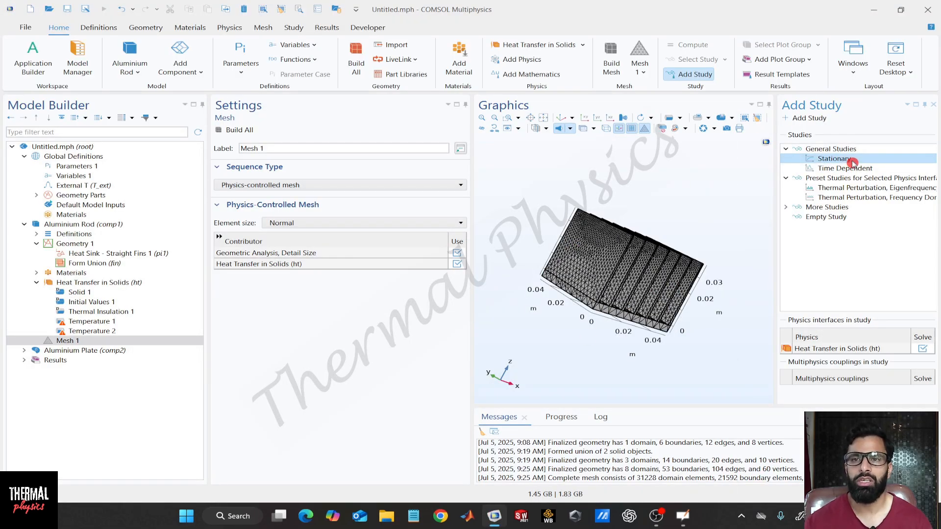
{"action": "left_click", "coordinate": [683, 516]}
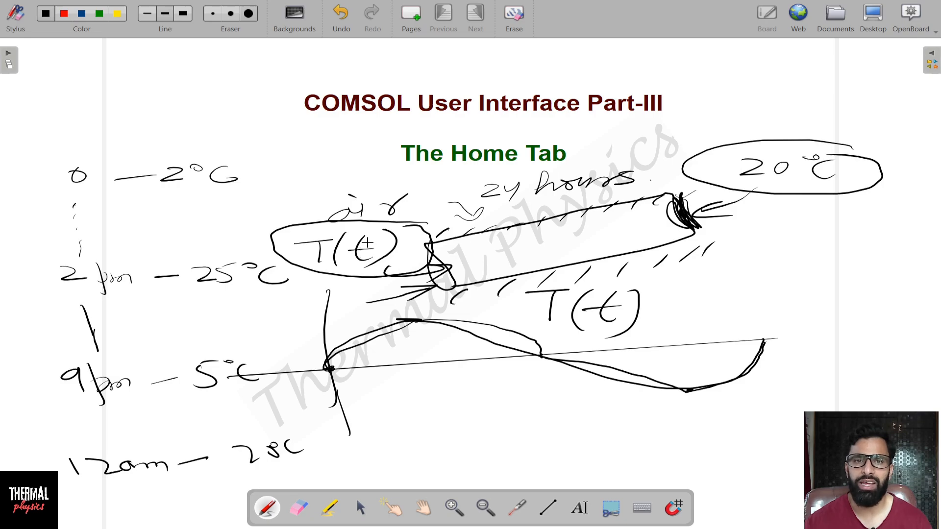
{"action": "key", "text": "super"}
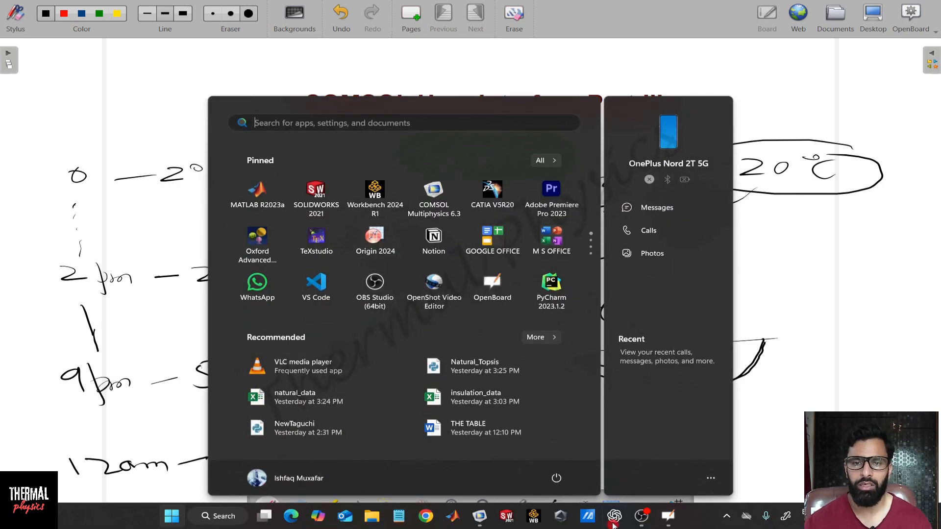
{"action": "left_click", "coordinate": [479, 519]}
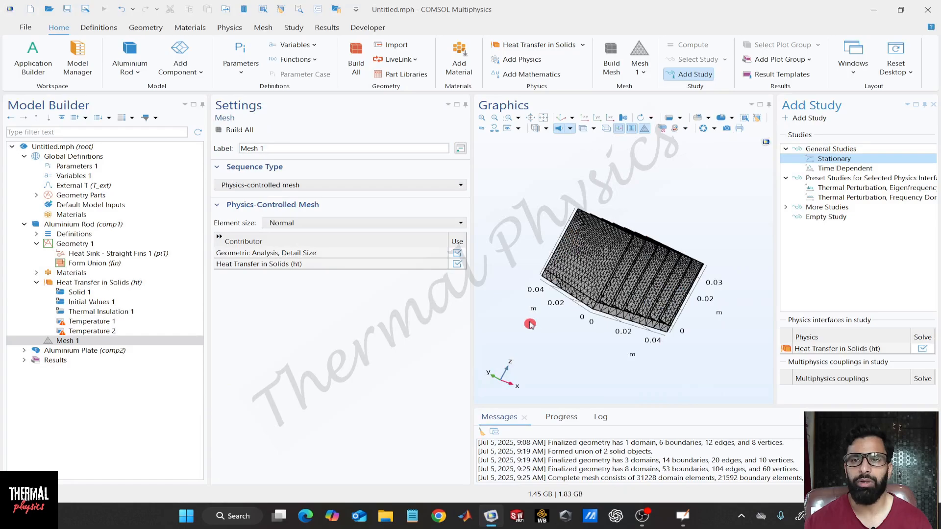
- Add a Time Dependent study for the Heat Transfer in Solids interface and close the Add Study window
{"action": "left_click", "coordinate": [859, 168]}
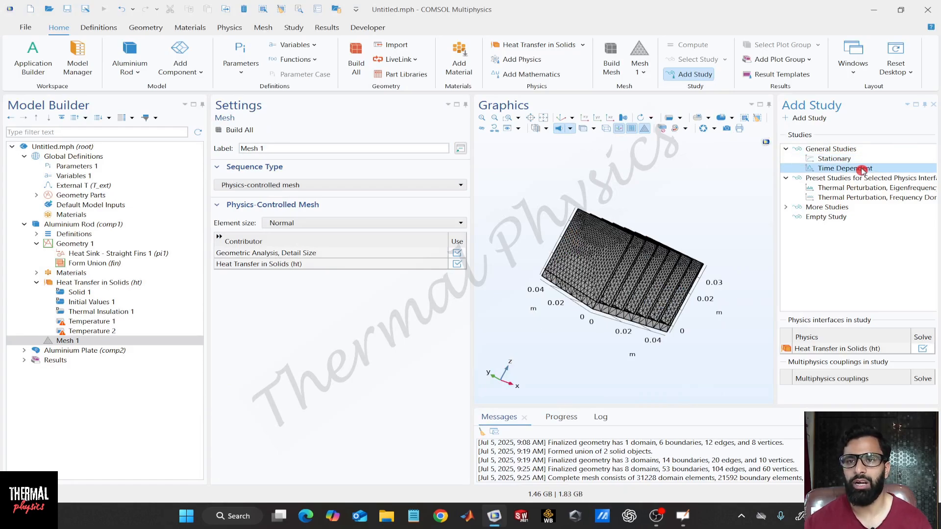
{"action": "left_click", "coordinate": [820, 120]}
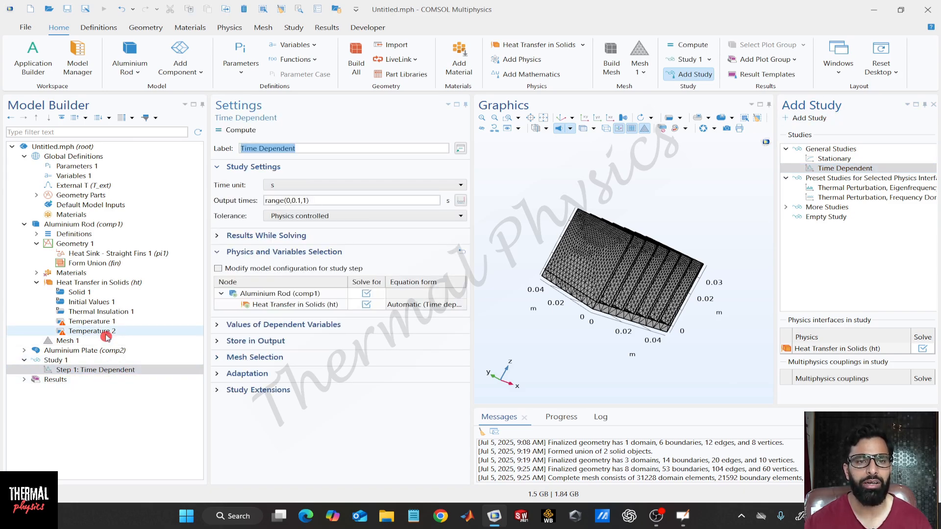
{"action": "left_click", "coordinate": [934, 107]}
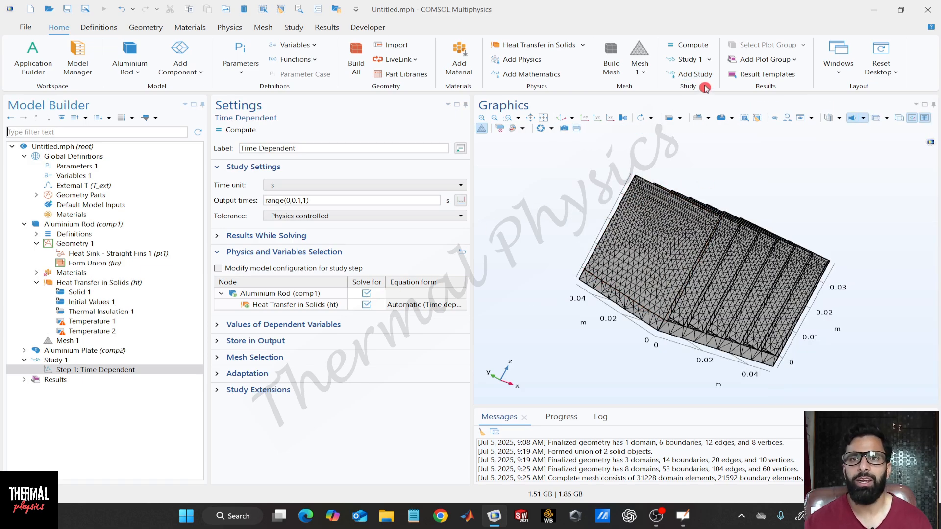
- Examine the list of studies and the settings of the Time Dependent step in Study 1
{"action": "left_click", "coordinate": [711, 59]}
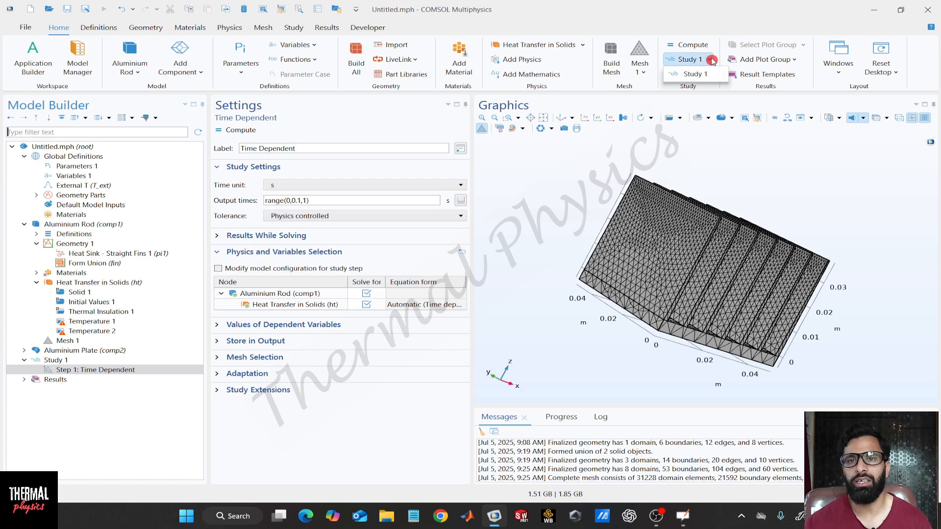
{"action": "left_click", "coordinate": [77, 371]}
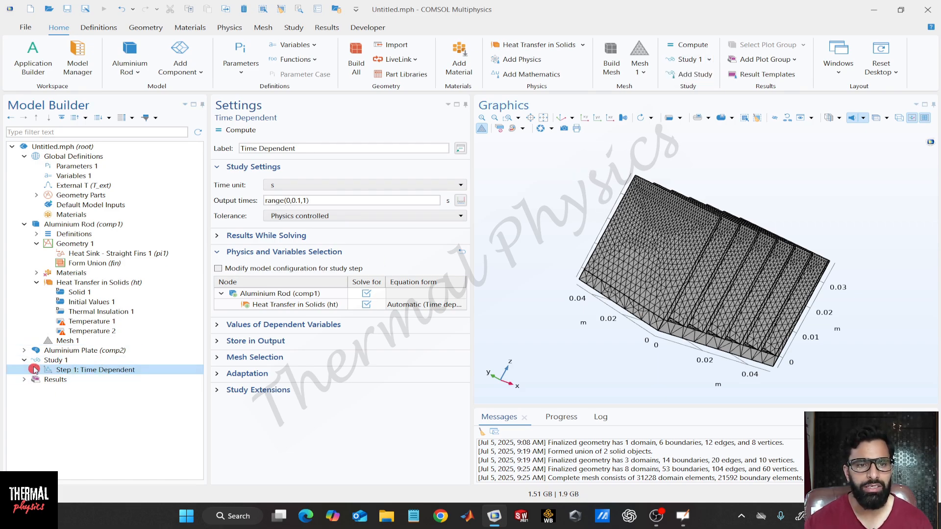
{"action": "left_click", "coordinate": [551, 231]}
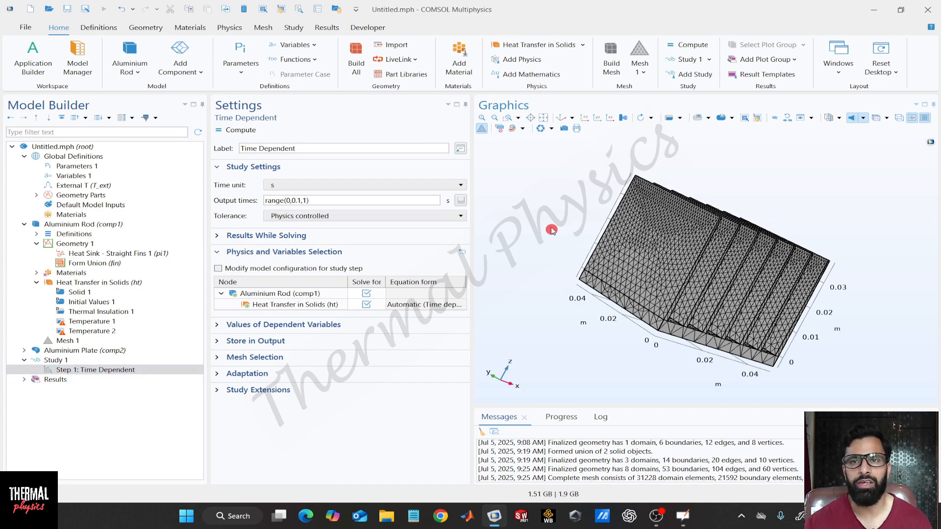
{"action": "left_click", "coordinate": [704, 46]}
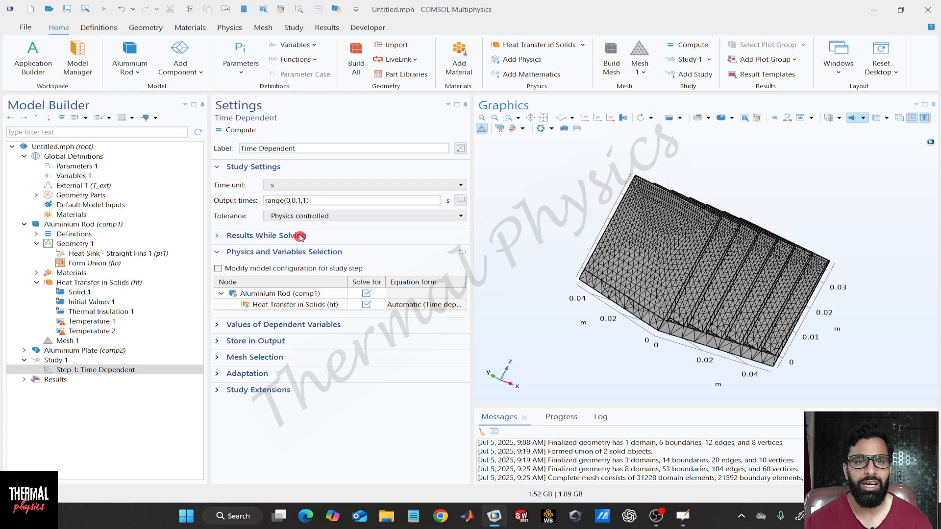
- Set the Time Dependent step's output times to range(0,1,86400) in seconds
{"action": "left_click", "coordinate": [293, 201]}
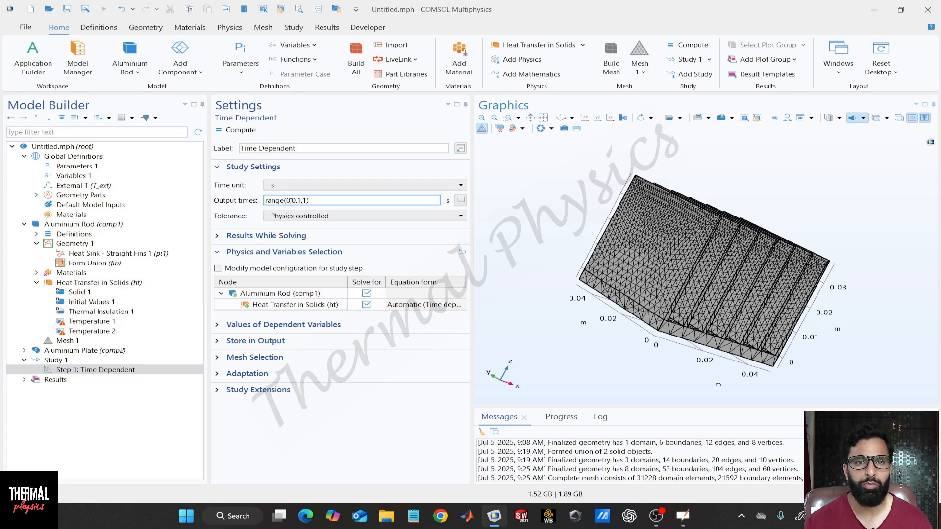
{"action": "left_click", "coordinate": [401, 282]}
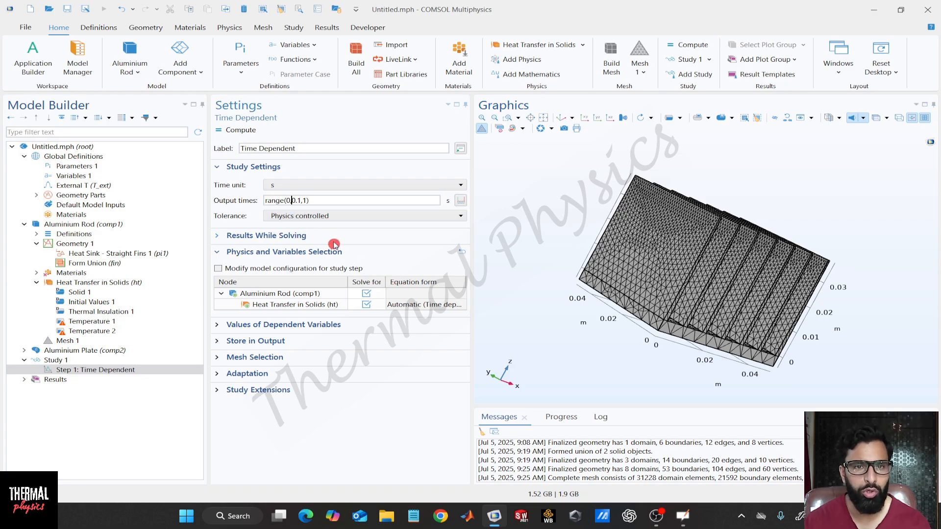
{"action": "left_click", "coordinate": [290, 201]}
{"action": "left_click", "coordinate": [305, 203]}
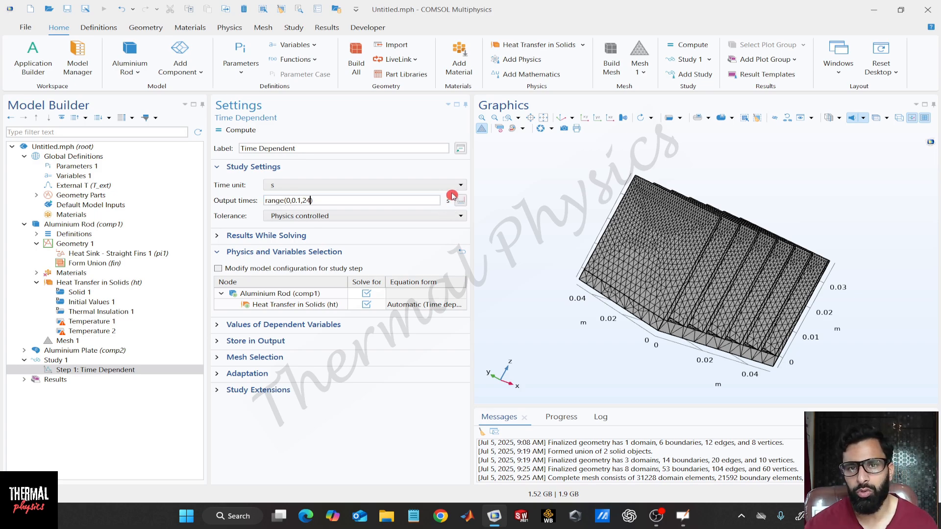
{"action": "left_click", "coordinate": [321, 209]}
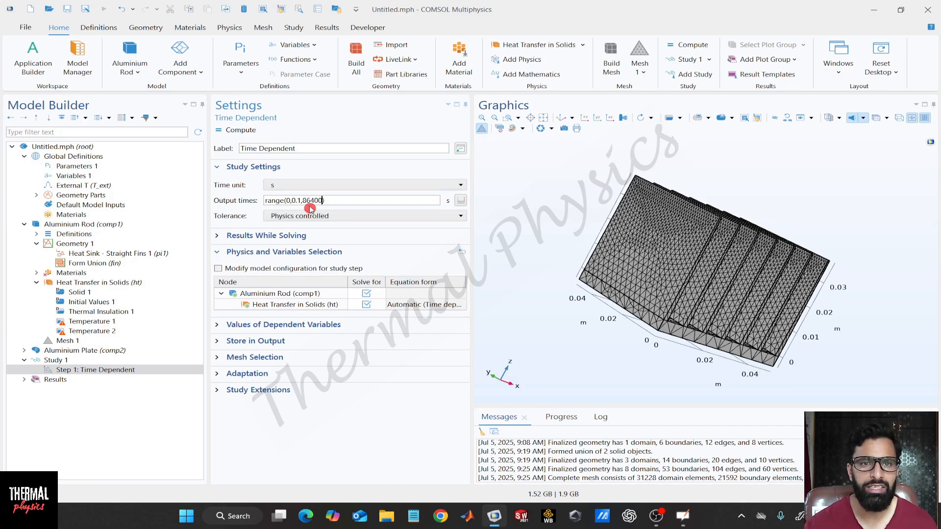
{"action": "left_click", "coordinate": [303, 201]}
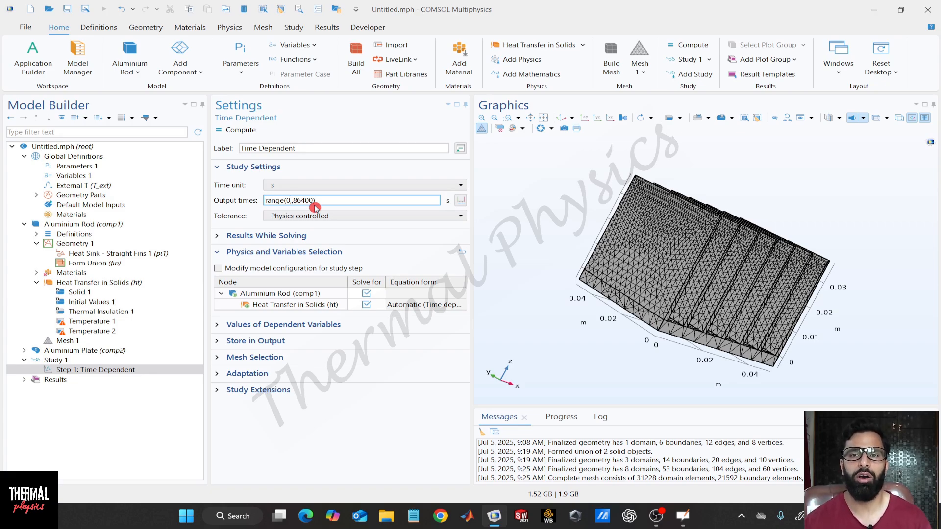
{"action": "type", "text": "1"}
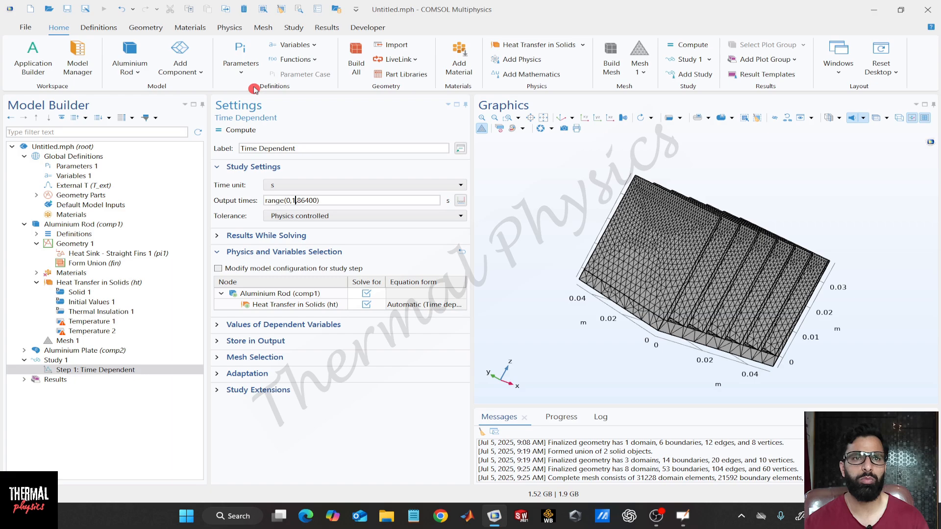
- Compare the ribbon tools for definitions, geometry and materials with those offered on the Home ribbon
{"action": "left_click", "coordinate": [109, 30]}
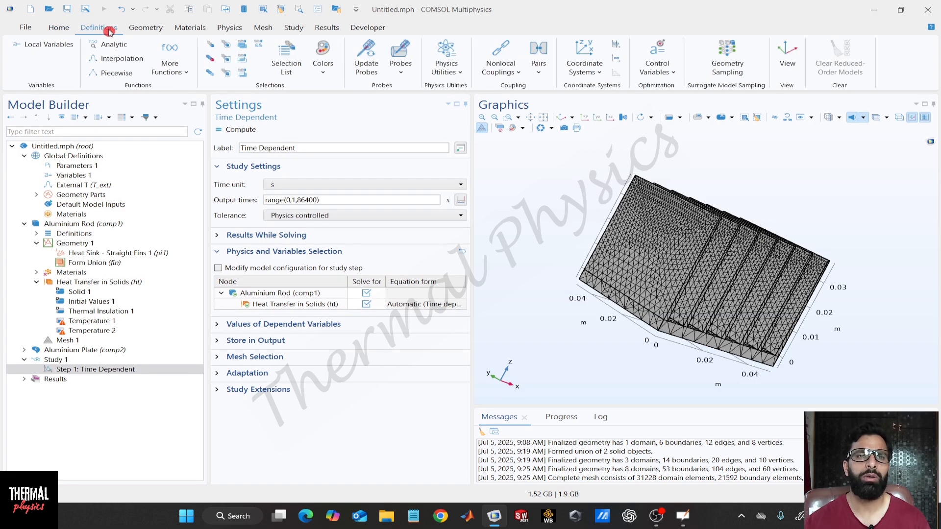
{"action": "left_click", "coordinate": [143, 28]}
{"action": "left_click", "coordinate": [180, 29]}
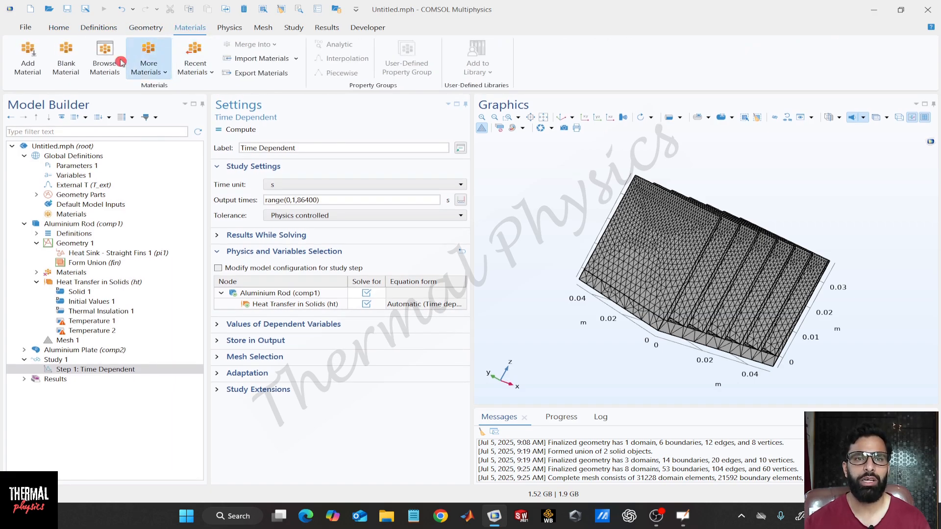
{"action": "left_click", "coordinate": [66, 29]}
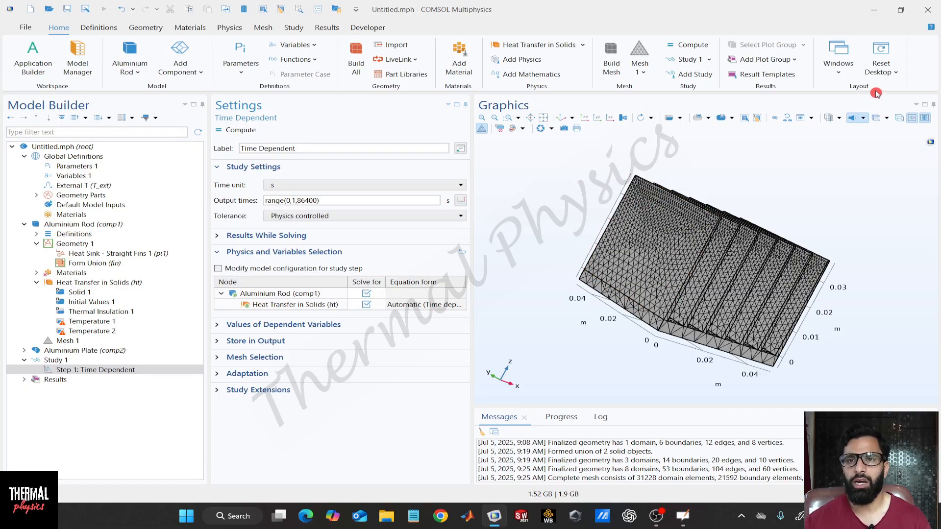
- Review the windows that can be shown from the Home ribbon and compare them with the physics ribbon tools
{"action": "left_click", "coordinate": [840, 74]}
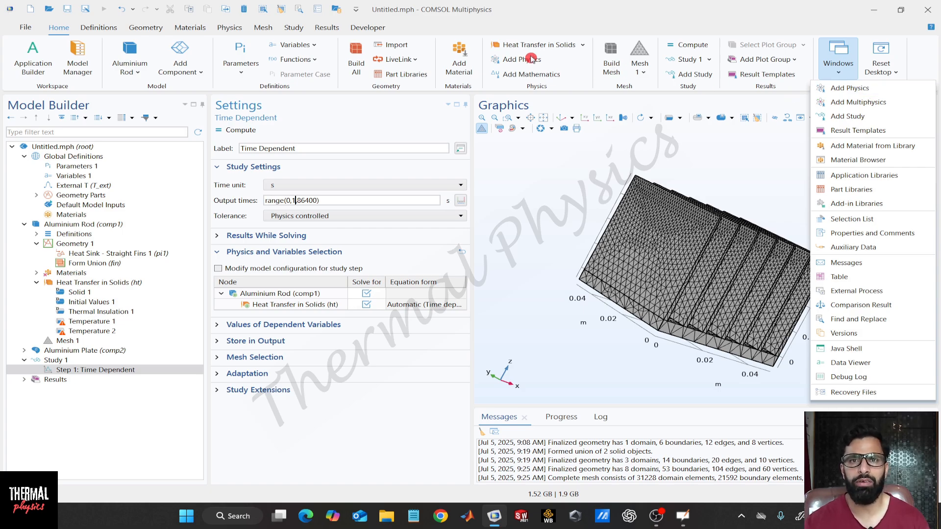
{"action": "left_click", "coordinate": [229, 27]}
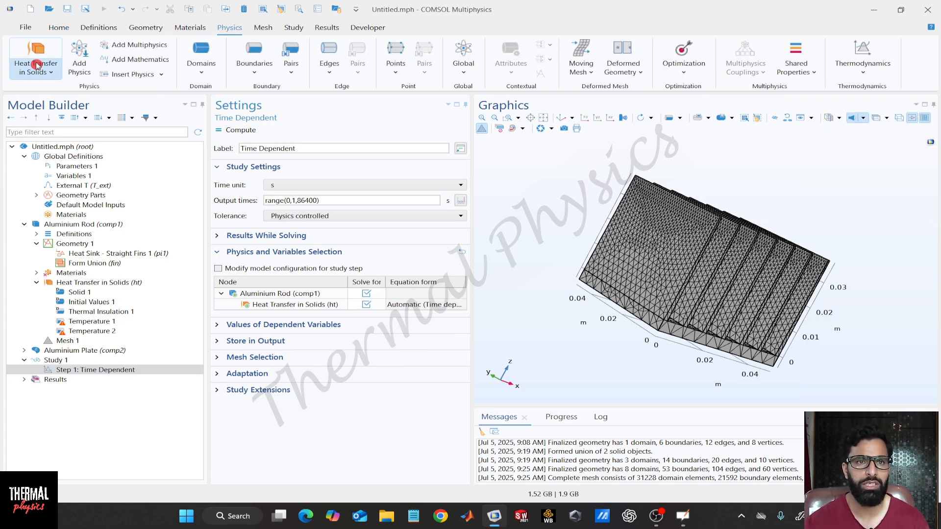
{"action": "left_click", "coordinate": [59, 28]}
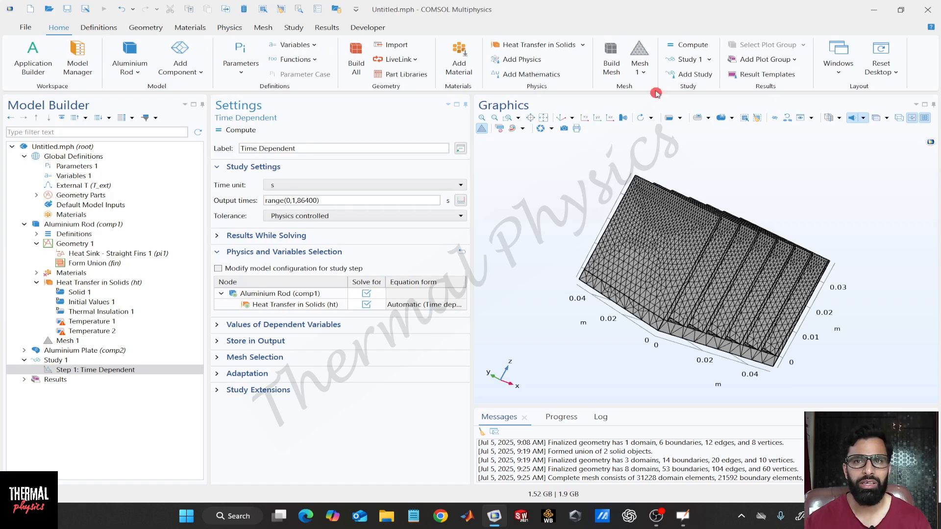
{"action": "left_click", "coordinate": [838, 79]}
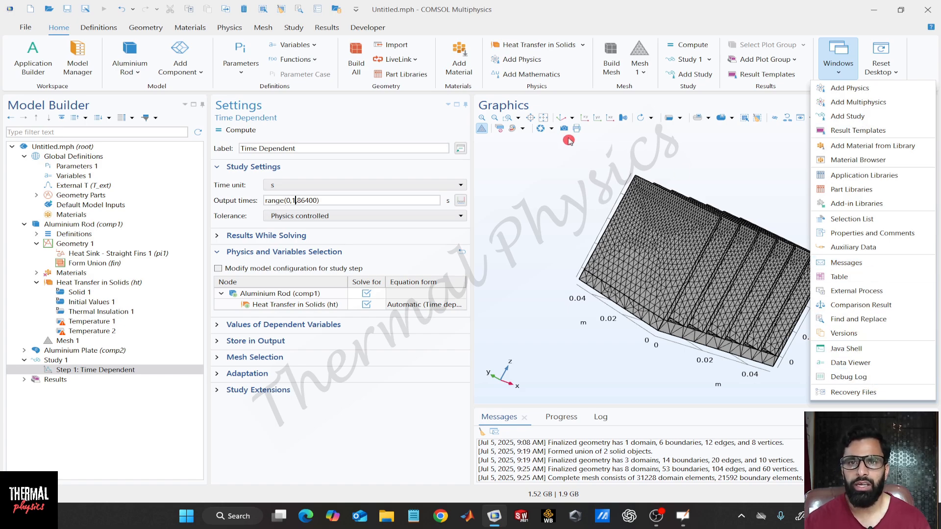
{"action": "left_click", "coordinate": [550, 193]}
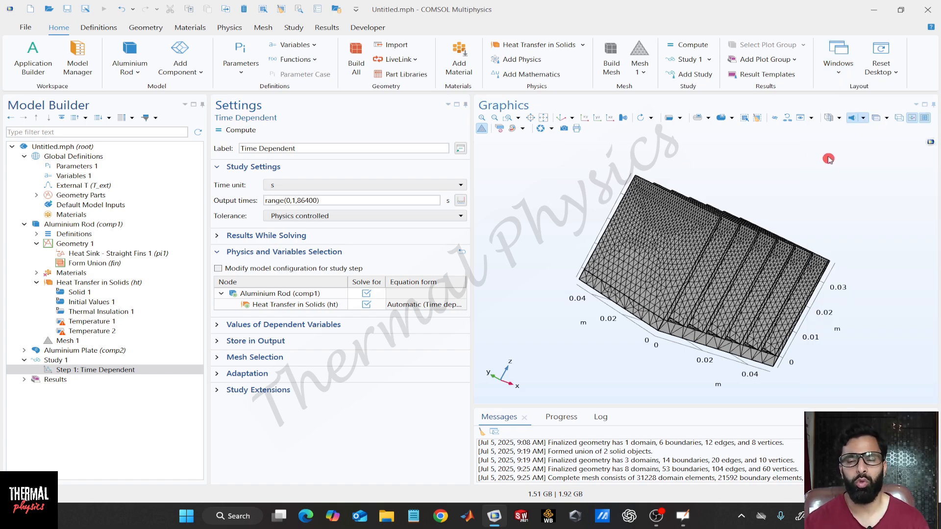
- Resize the Model Builder, Settings and Graphics windows, and reset the desktop to its default layout
{"action": "left_click", "coordinate": [897, 73]}
{"action": "left_click", "coordinate": [484, 212]}
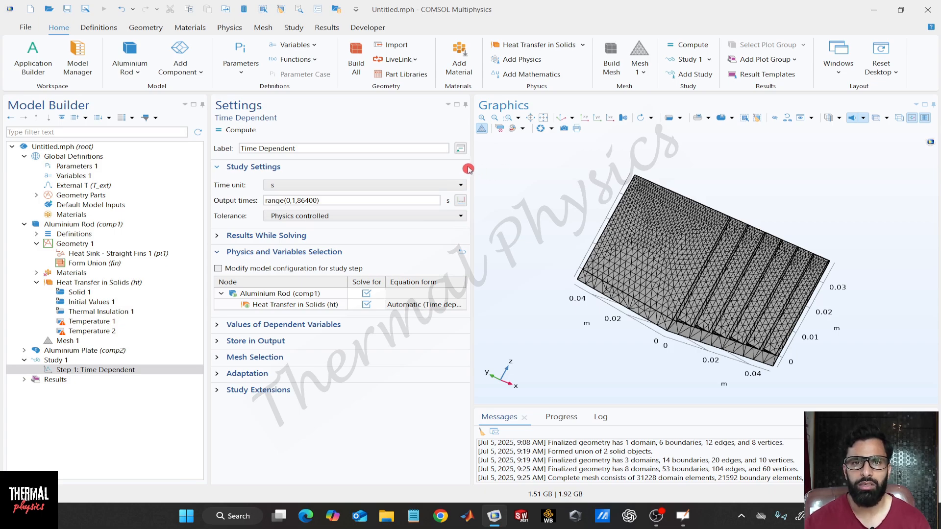
{"action": "left_click_drag", "start_coordinate": [471, 169], "coordinate": [355, 178]}
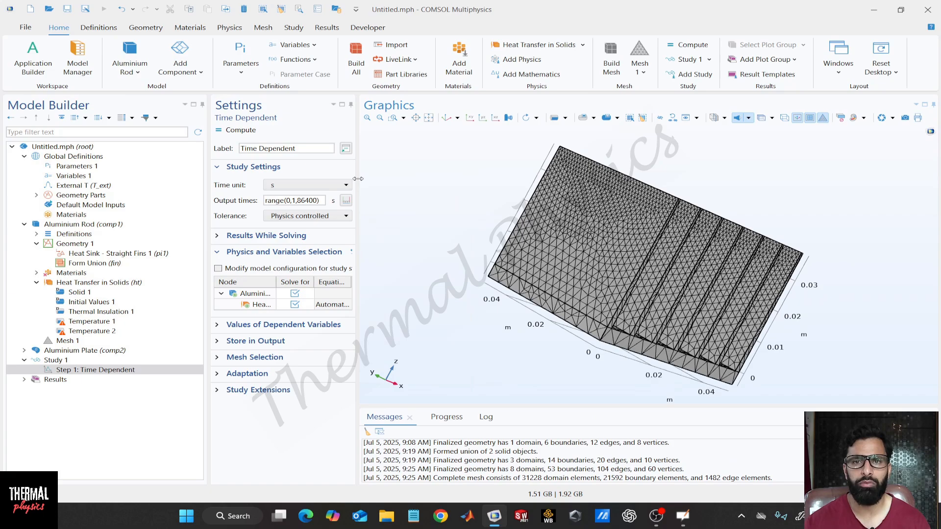
{"action": "left_click", "coordinate": [381, 118]}
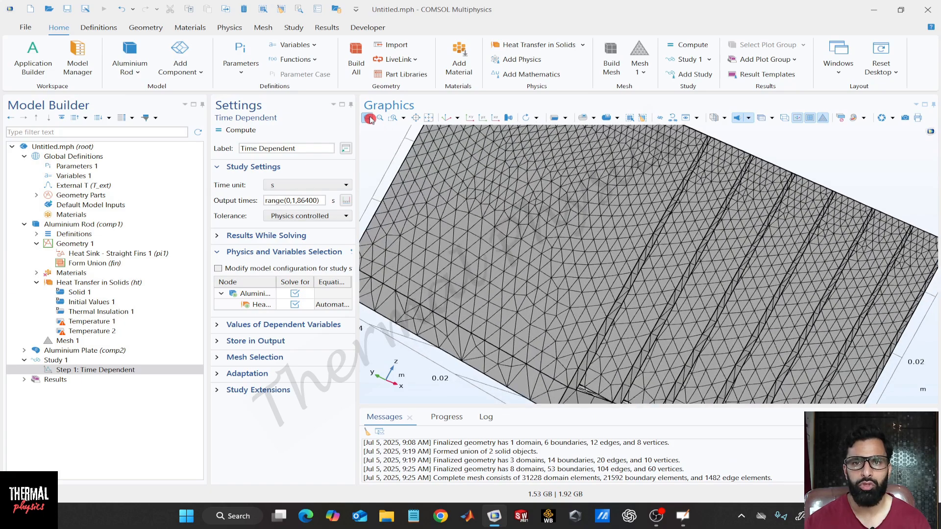
{"action": "left_click", "coordinate": [416, 118]}
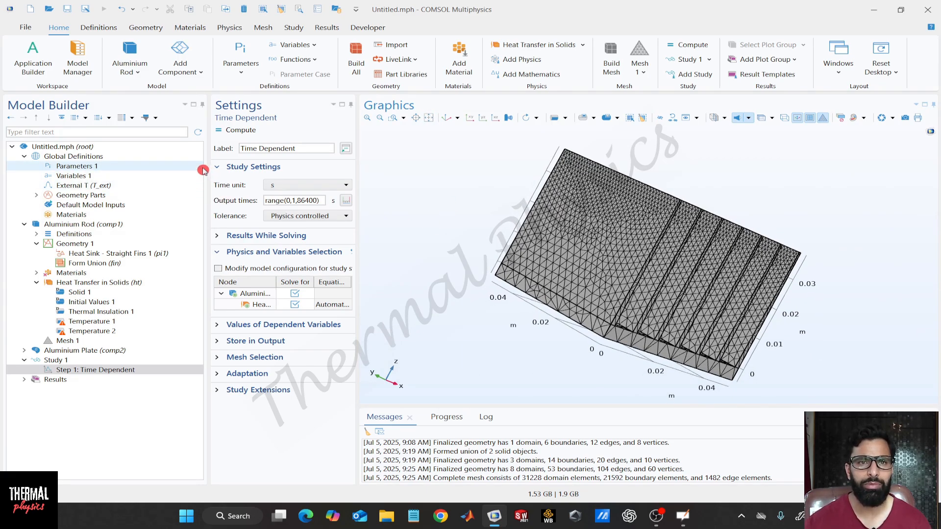
{"action": "left_click_drag", "start_coordinate": [205, 169], "coordinate": [140, 169]}
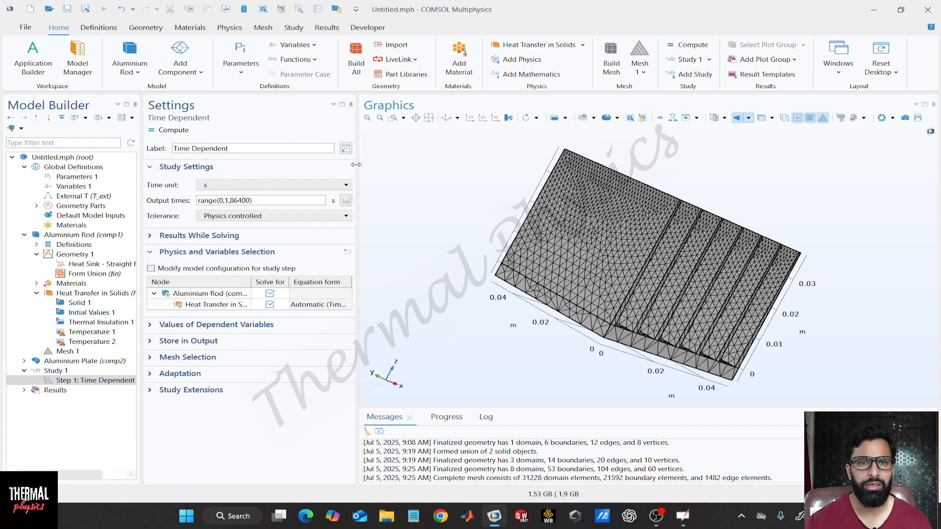
{"action": "left_click_drag", "start_coordinate": [355, 168], "coordinate": [541, 167]}
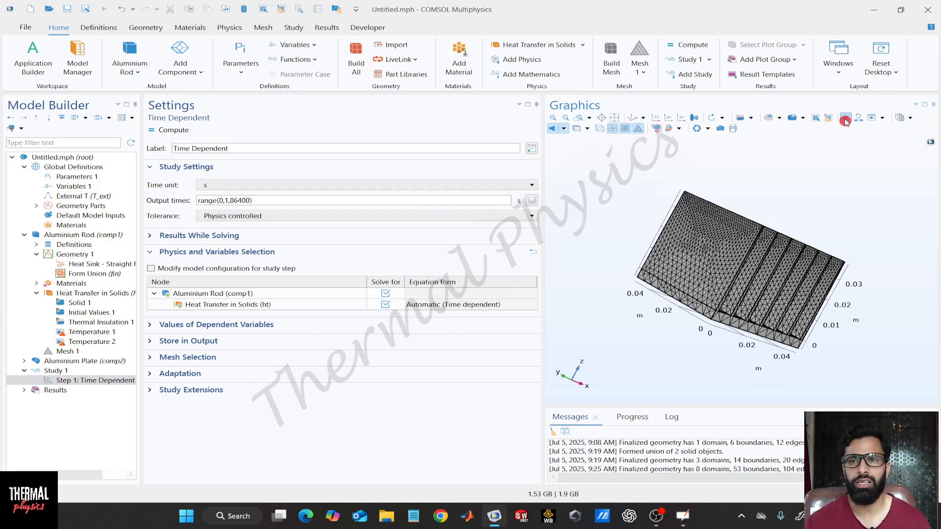
{"action": "left_click", "coordinate": [887, 57]}
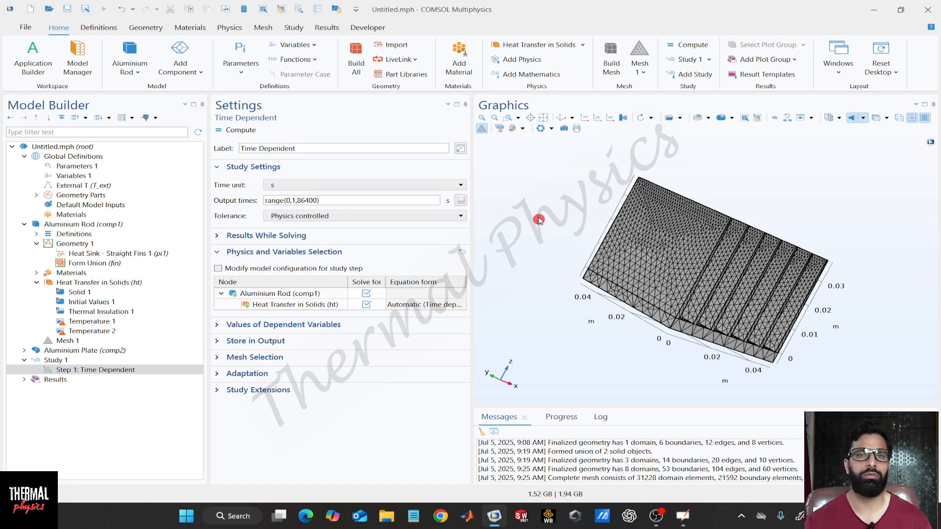
{"action": "left_click", "coordinate": [656, 516]}
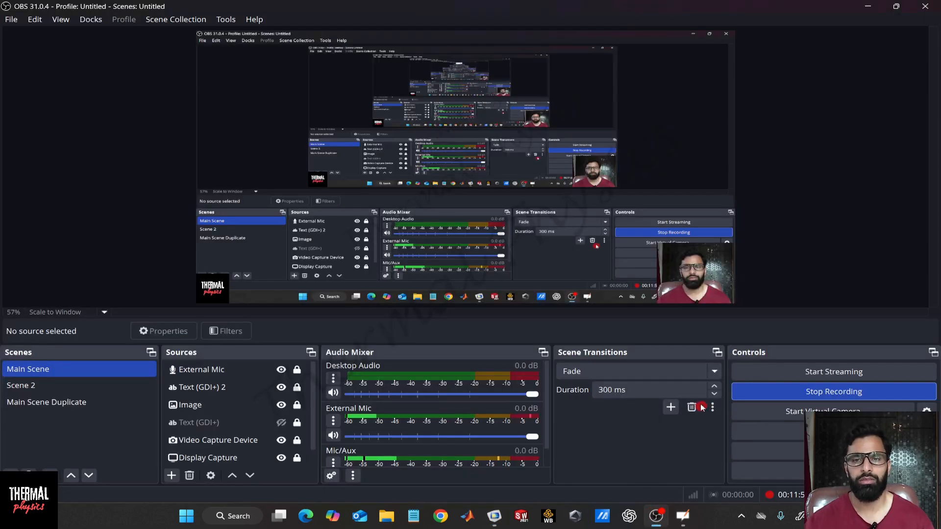
{"action": "left_click", "coordinate": [770, 398]}
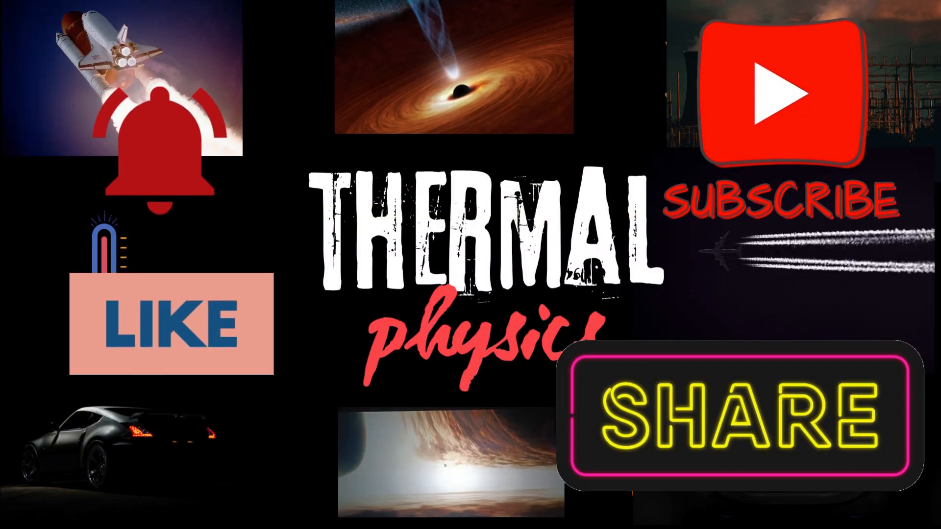